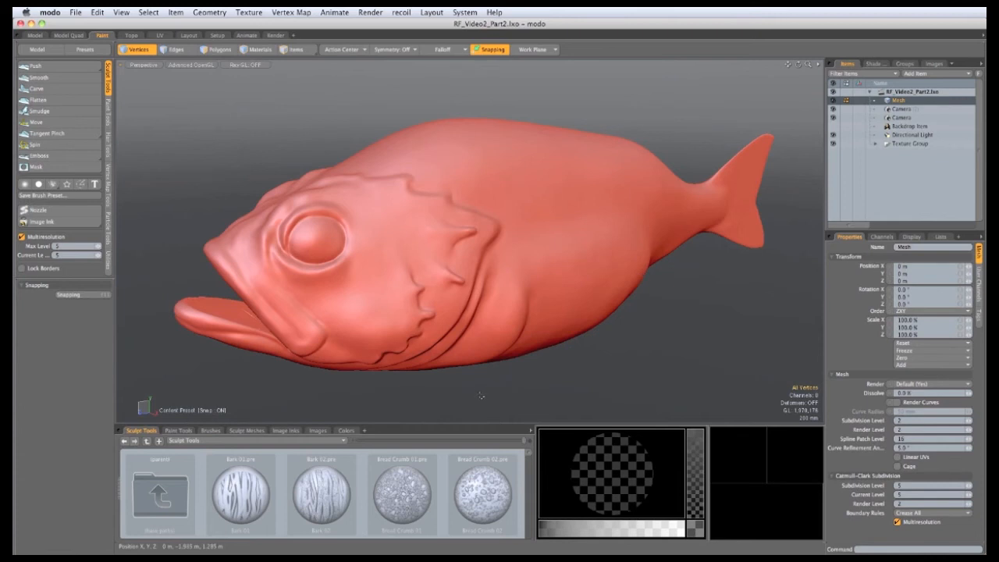
Switch to the Topo layout so the sculpted fish displays with its wireframe and vertices
left_click(131, 35)
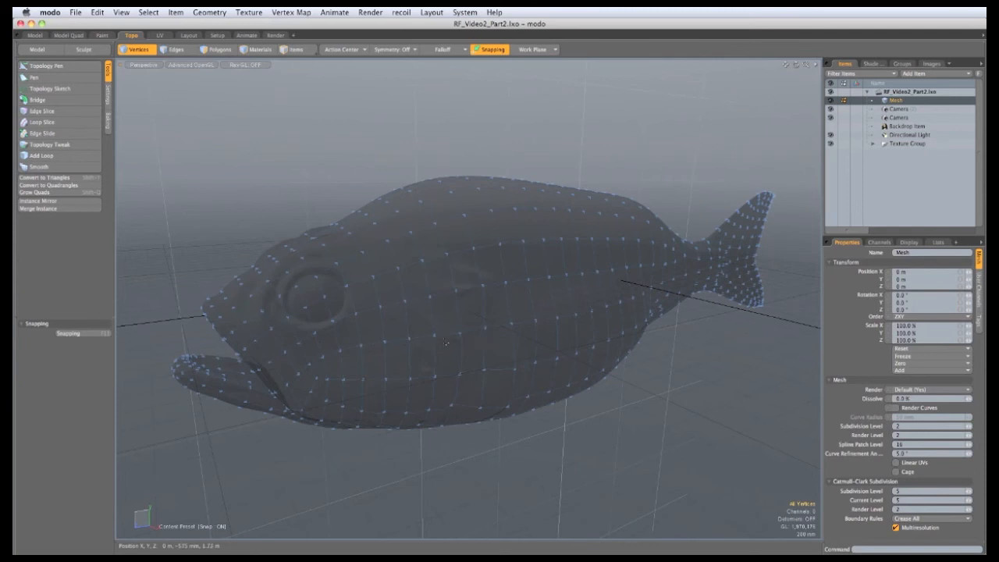
Add an empty Mesh item, then hide the work plane and grid in the viewport
left_click(924, 73)
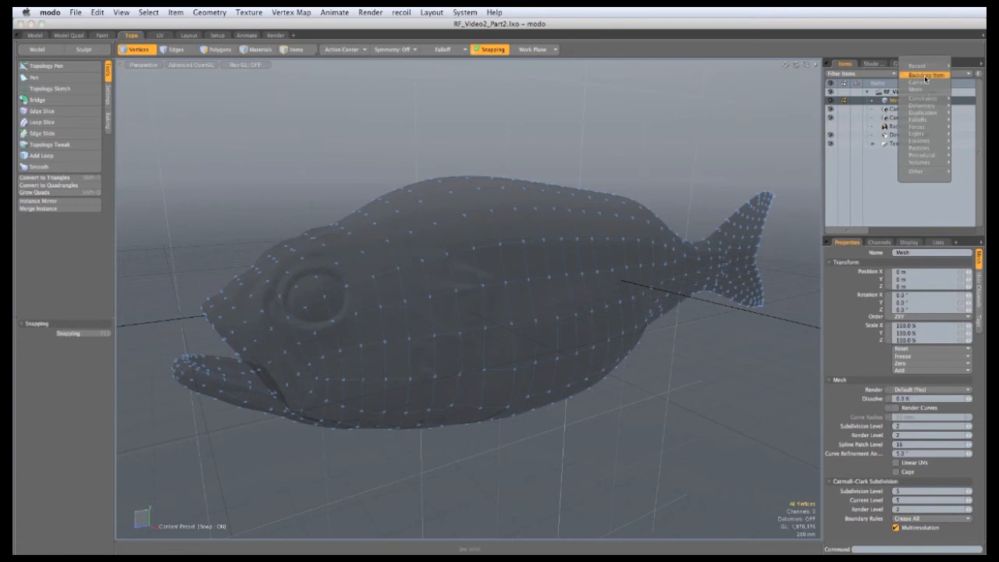
left_click(924, 76)
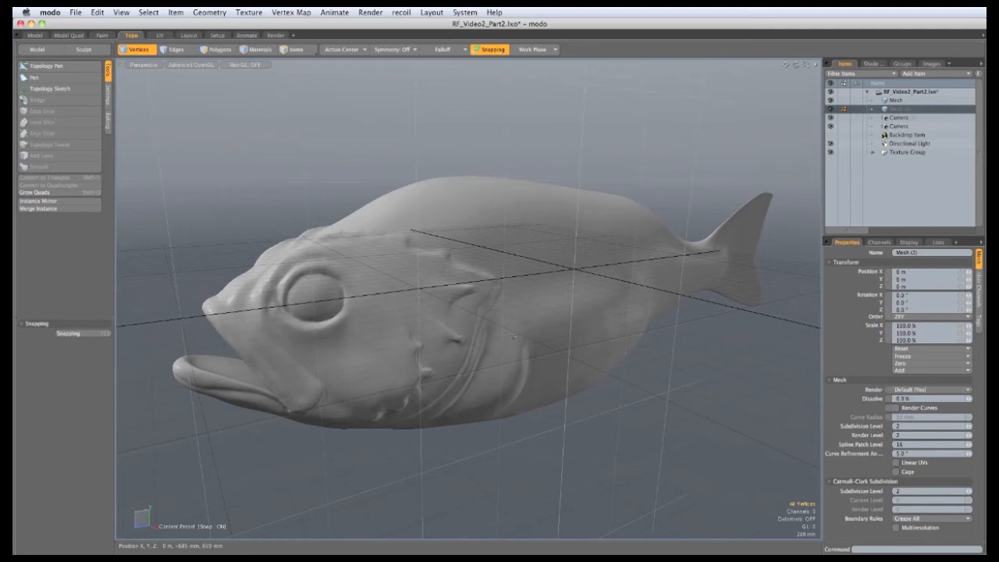
key("o")
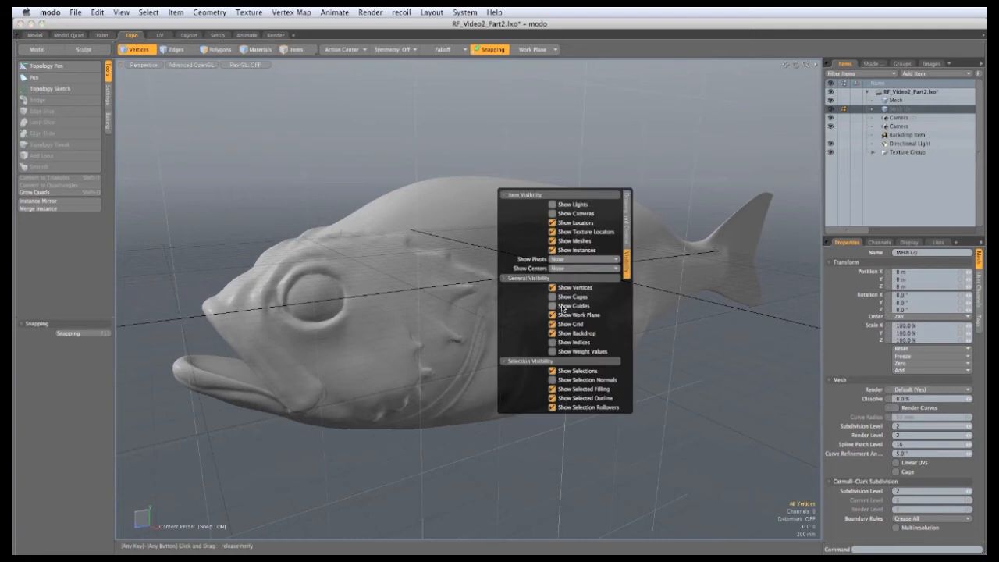
left_click(553, 315)
left_click(553, 325)
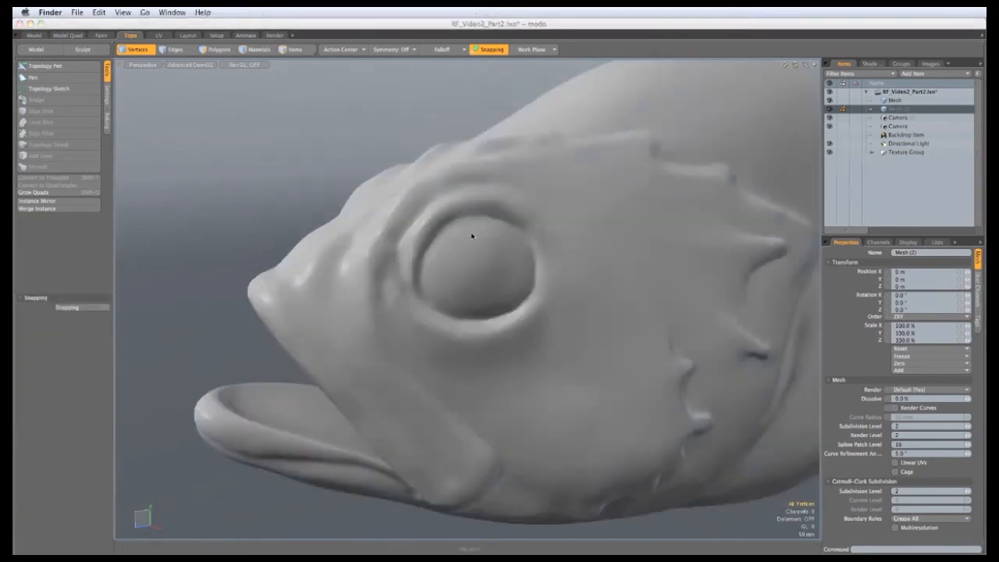
left_click_drag(473, 232, 473, 340, "ctrl+alt")
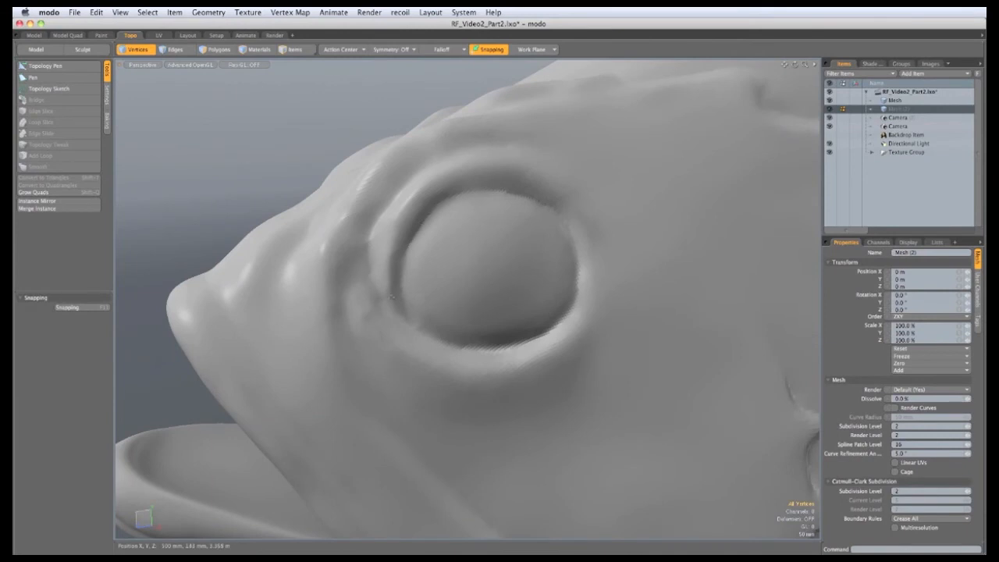
Select the Pen tool in quad mode and lay the first quad on the eye rim
left_click_drag(485, 239, 460, 236, "alt")
scroll(377, 253, "up", 3)
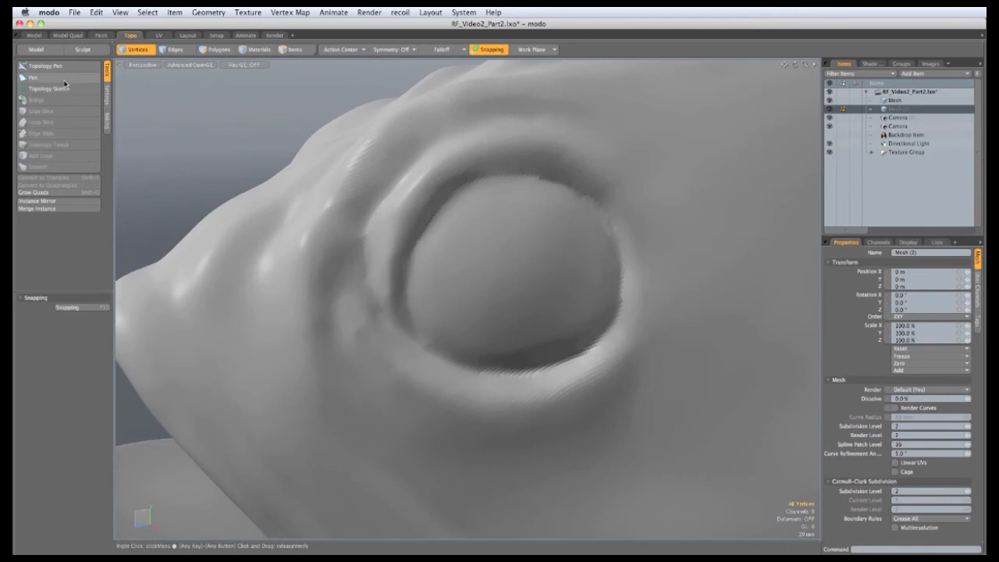
left_click(64, 81)
scroll(404, 299, "up", 2)
scroll(404, 299, "down", 1)
left_click(409, 274)
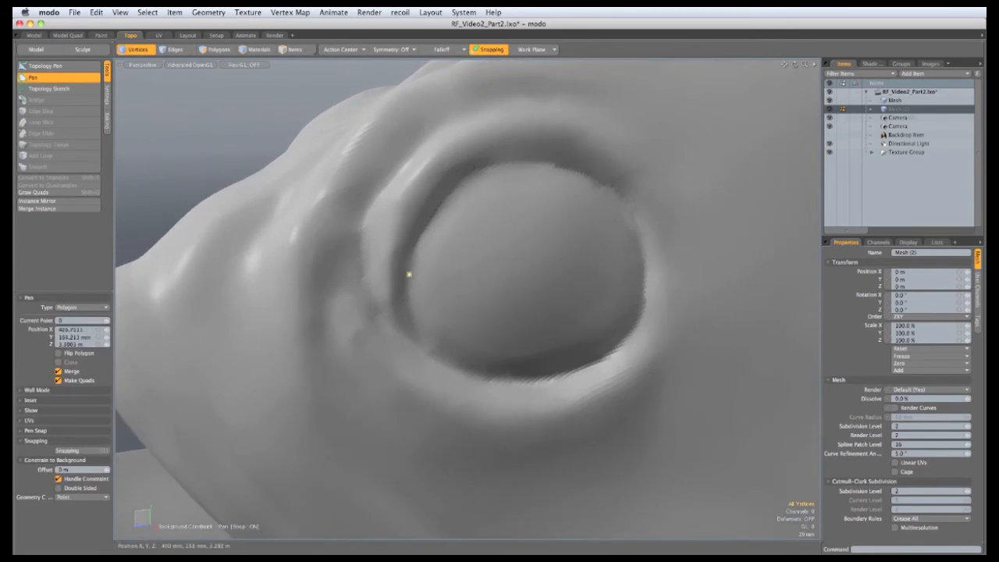
left_click(385, 272)
left_click_drag(399, 224, 423, 231)
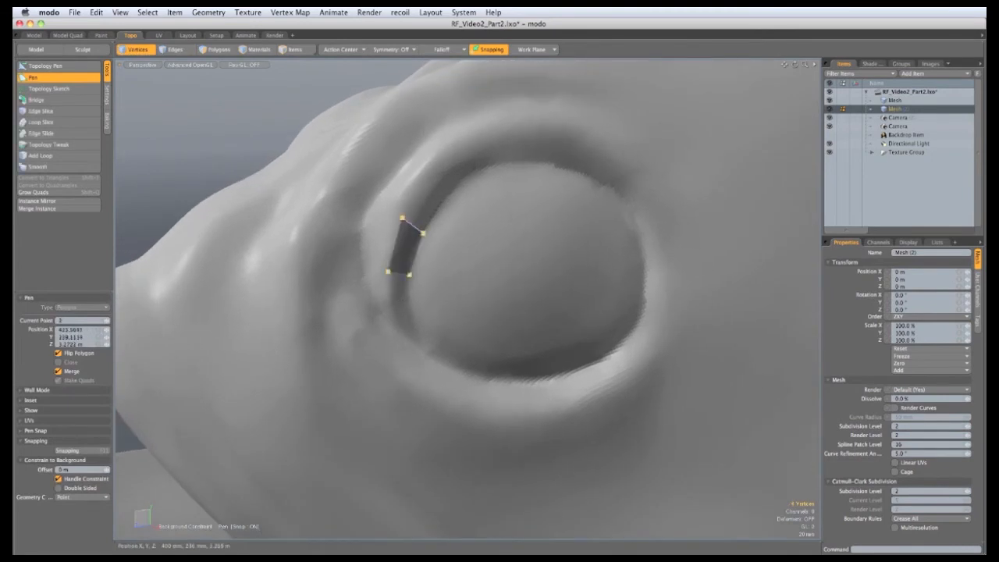
Continue the quad strip across the top of the eye rim and down its right side
left_click(447, 161)
left_click_drag(525, 134, 539, 133)
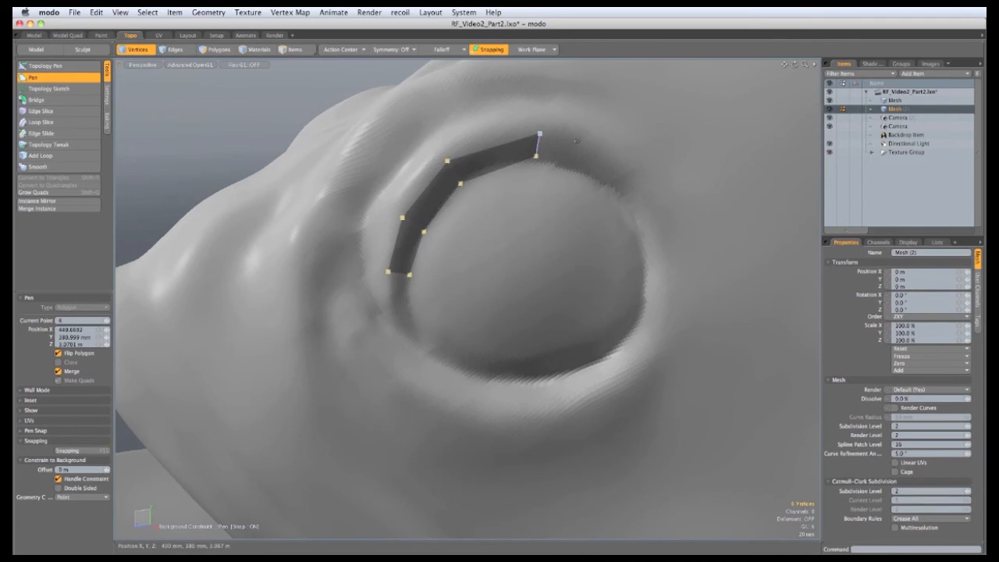
left_click_drag(608, 160, 616, 163)
left_click_drag(458, 254, 439, 243, "alt+shift")
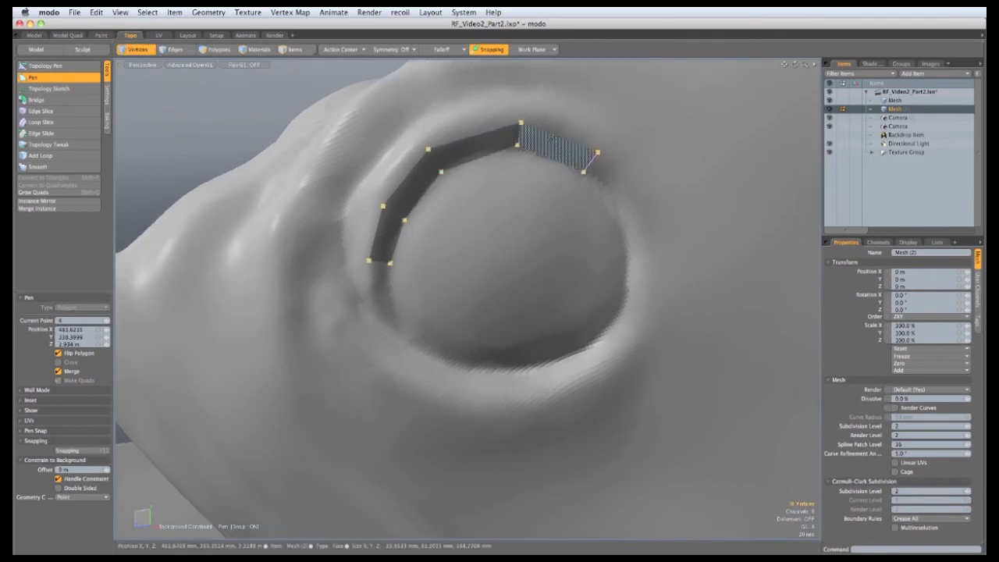
left_click(649, 222)
left_click_drag(647, 305, 650, 318)
left_click(598, 370)
Add quads along the bottom of the rim, repositioning their inner and outer vertices
left_click(488, 394)
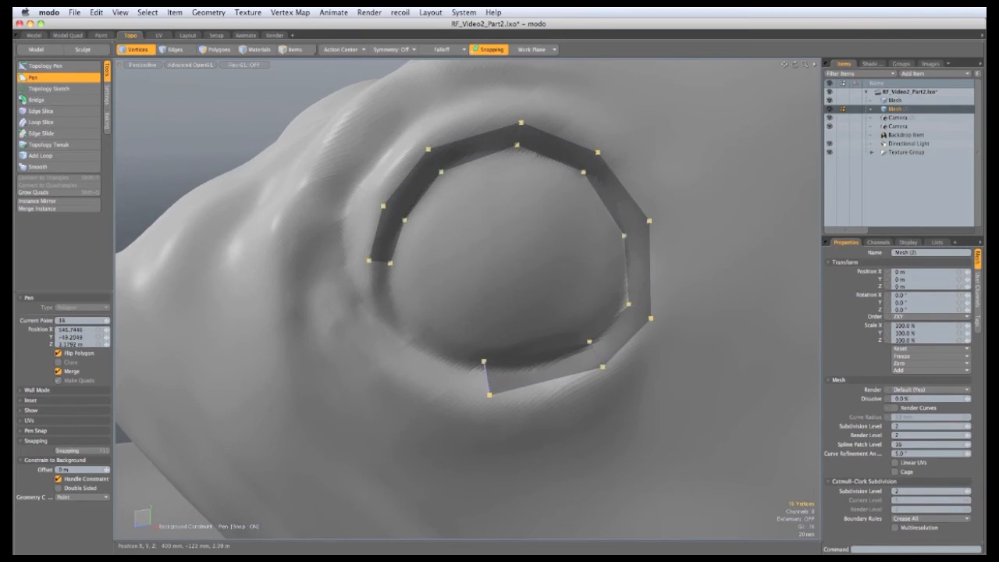
left_click(419, 379)
left_click_drag(420, 361, 462, 371, "alt+shift")
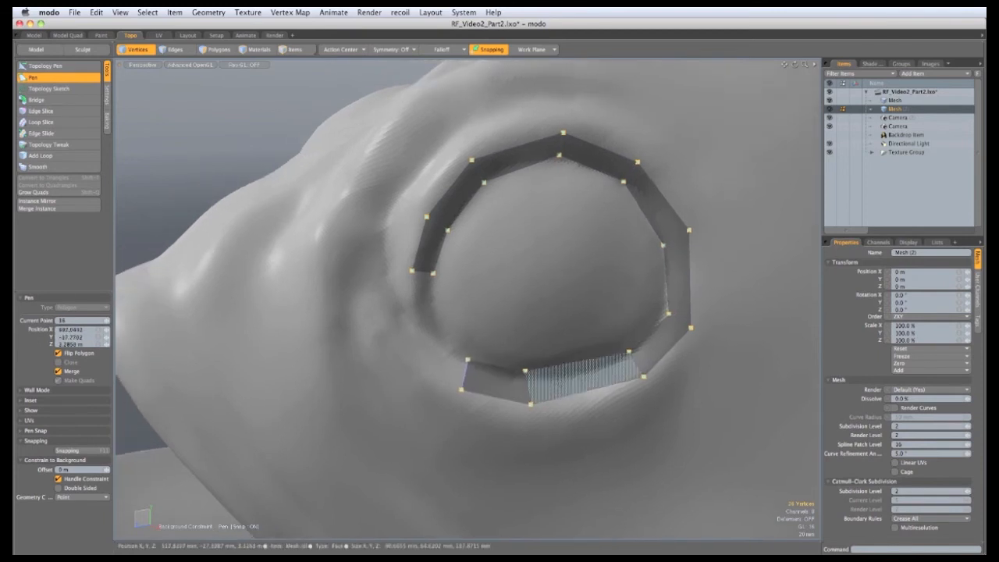
left_click_drag(526, 371, 559, 370)
left_click_drag(530, 405, 574, 406)
left_click_drag(461, 389, 495, 405)
left_click_drag(467, 359, 512, 377)
left_click(449, 384)
left_click_drag(449, 384, 450, 386)
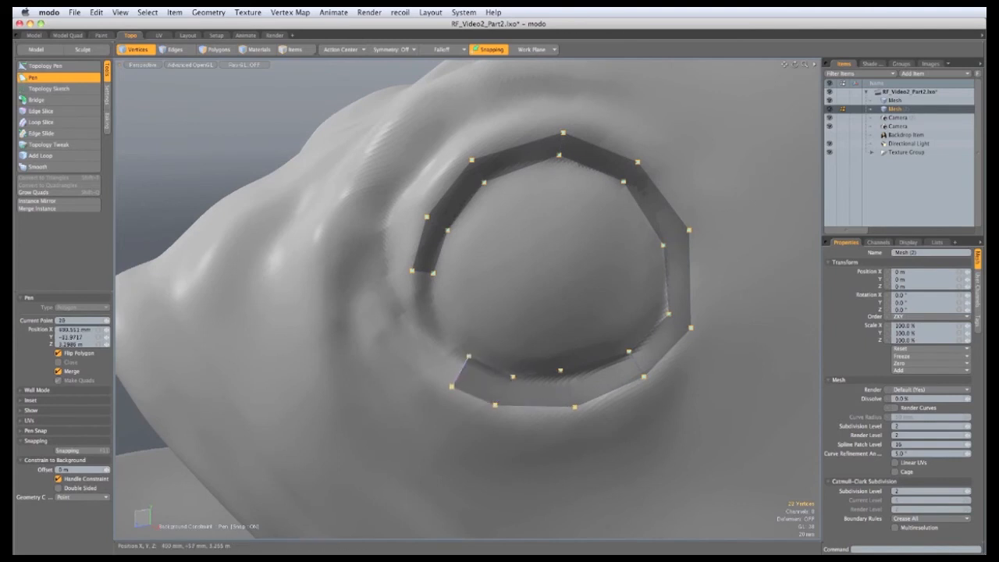
Extend the strip up the eye's left side and lower its upper-left end vertex
left_click(435, 329)
left_click(415, 359)
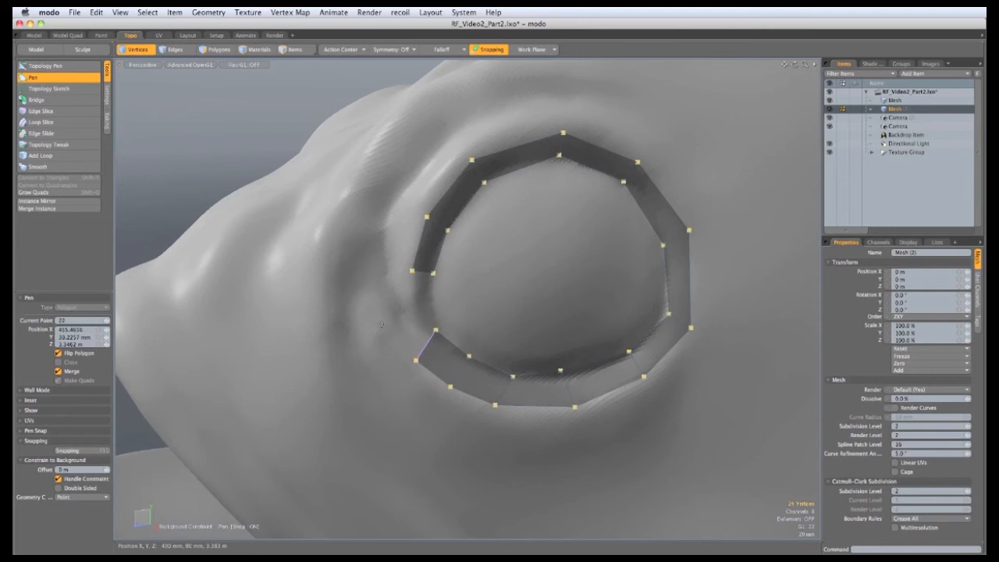
left_click(401, 295)
left_click(381, 322)
left_click_drag(401, 295, 399, 306)
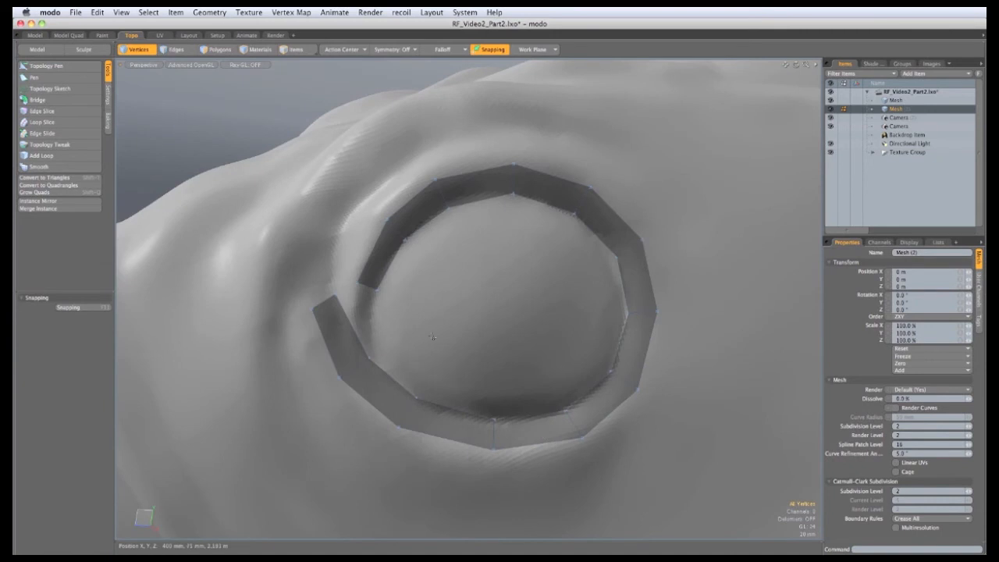
left_click_drag(448, 352, 363, 228, "alt")
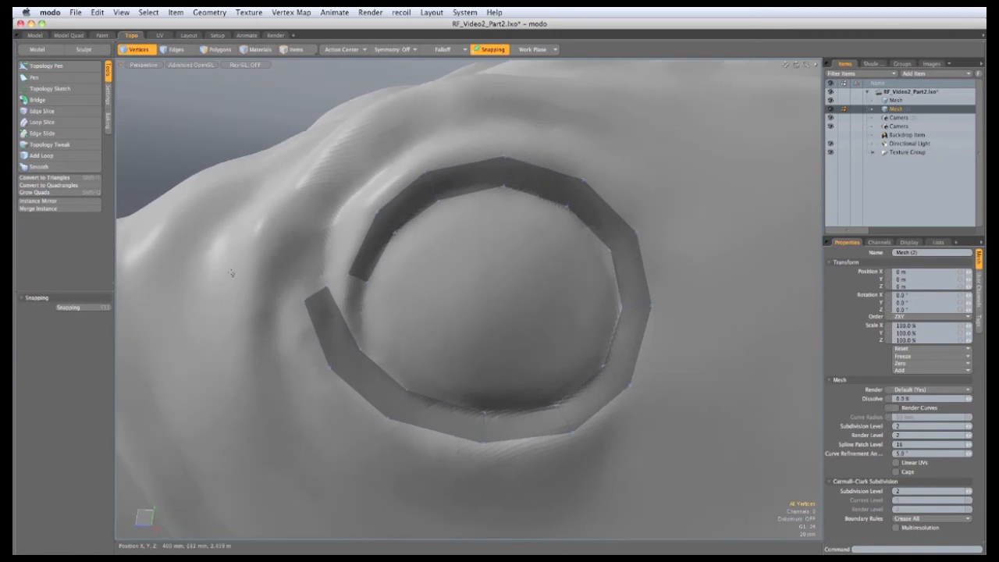
Switch to Topology Pen, reshape the new polygon, and pull quads off the ring's lower edge
left_click(46, 65)
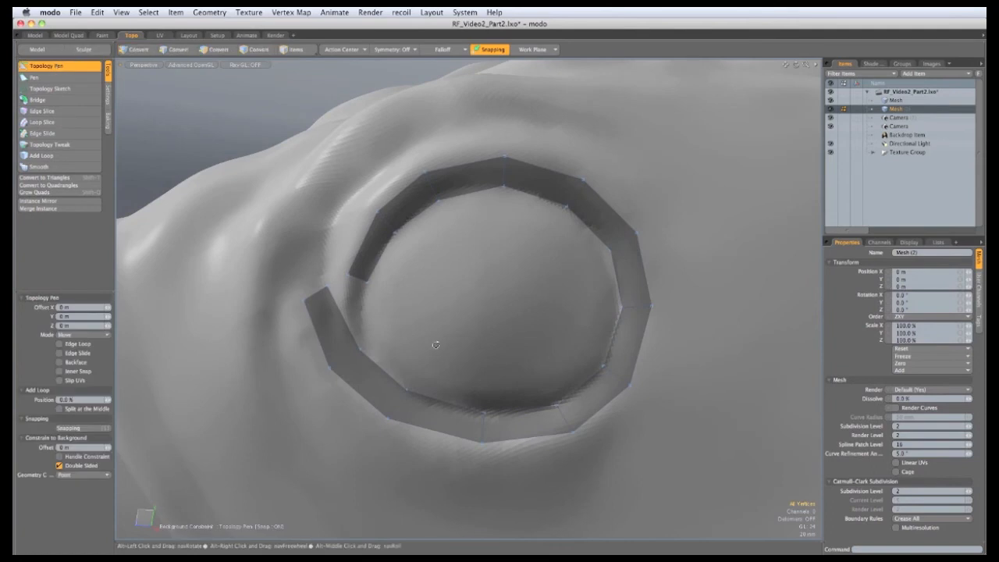
left_click_drag(436, 345, 292, 264, "alt")
left_click_drag(298, 344, 294, 348)
mouse_move(382, 399)
left_mouse_down("alt")
mouse_move(407, 406)
mouse_move(400, 402)
left_mouse_up("alt")
left_click_drag(294, 357, 511, 472)
left_click_drag(511, 472, 415, 347, "alt")
left_click_drag(412, 404, 442, 343, "shift")
In vertex mode, extend quads from the strip's upper end and weld the spike into a proper quad
key("1")
left_click_drag(481, 405, 544, 307, "shift")
left_click_drag(441, 335, 523, 279, "alt")
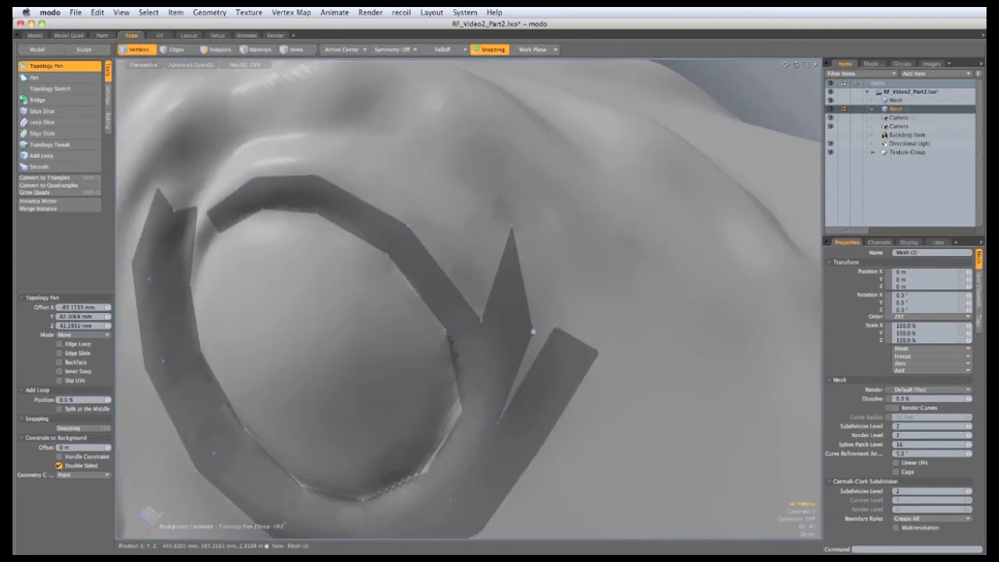
left_click_drag(532, 331, 554, 326)
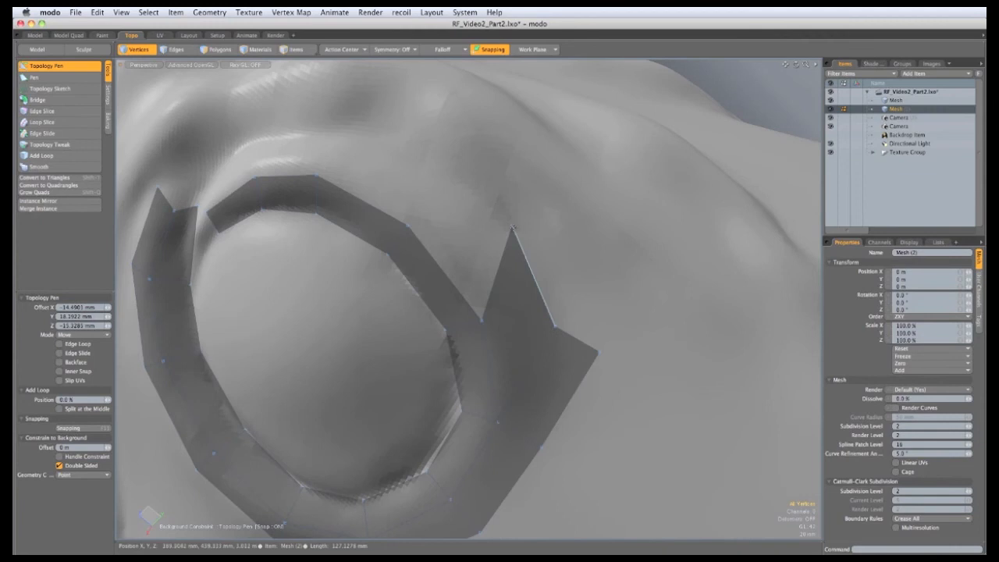
mouse_move(511, 229)
left_mouse_down()
mouse_move(517, 296)
mouse_move(303, 327)
mouse_move(492, 347)
mouse_move(507, 290)
left_mouse_up()
left_click_drag(507, 290, 579, 306, "alt")
Extrude quads off the ring's top and upper-left edges and adjust their outer corners
left_click_drag(473, 293, 355, 297, "shift")
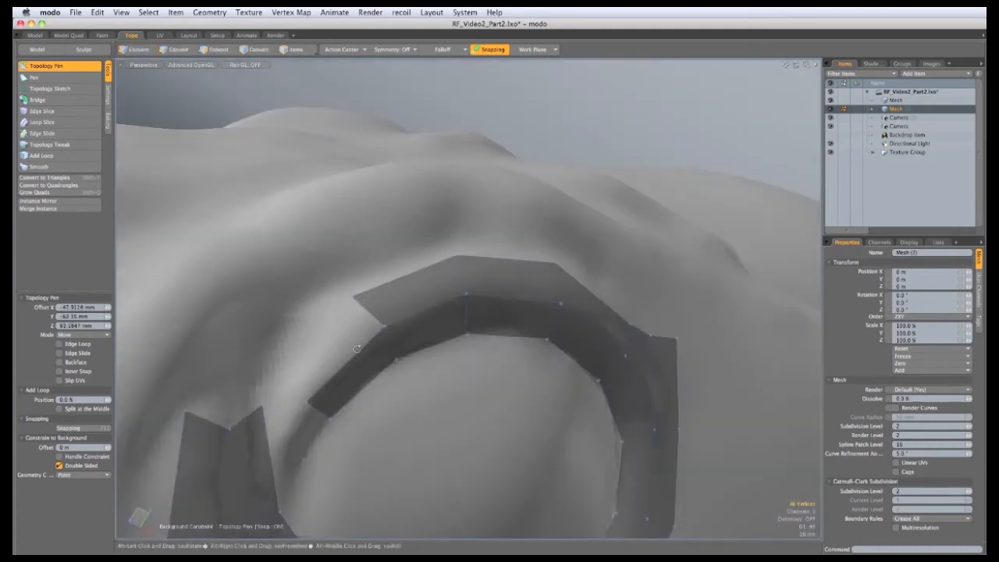
left_click_drag(356, 349, 373, 328, "alt")
left_click_drag(390, 276, 353, 357, "shift")
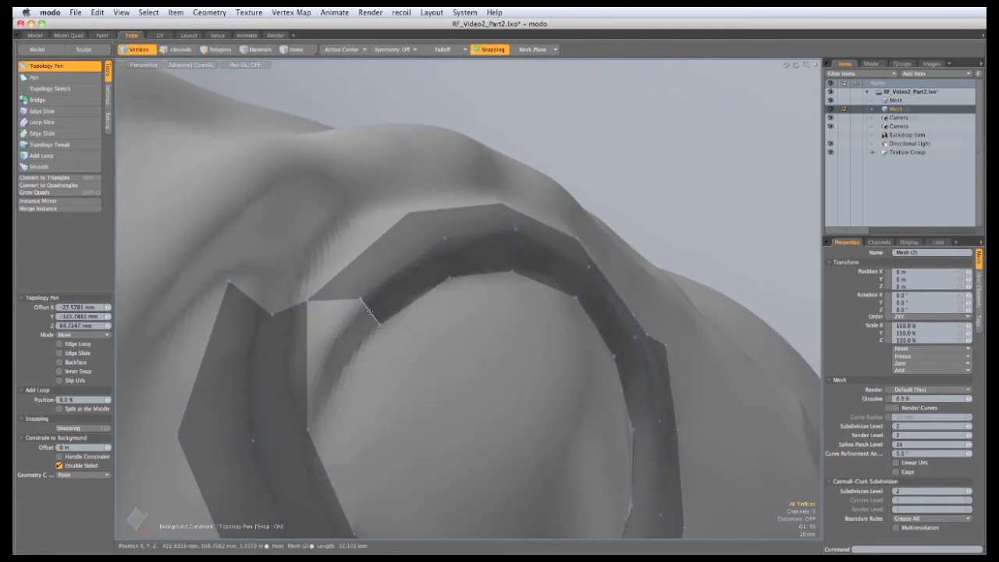
left_click_drag(373, 310, 310, 408, "shift")
left_click_drag(310, 402, 258, 348, "alt")
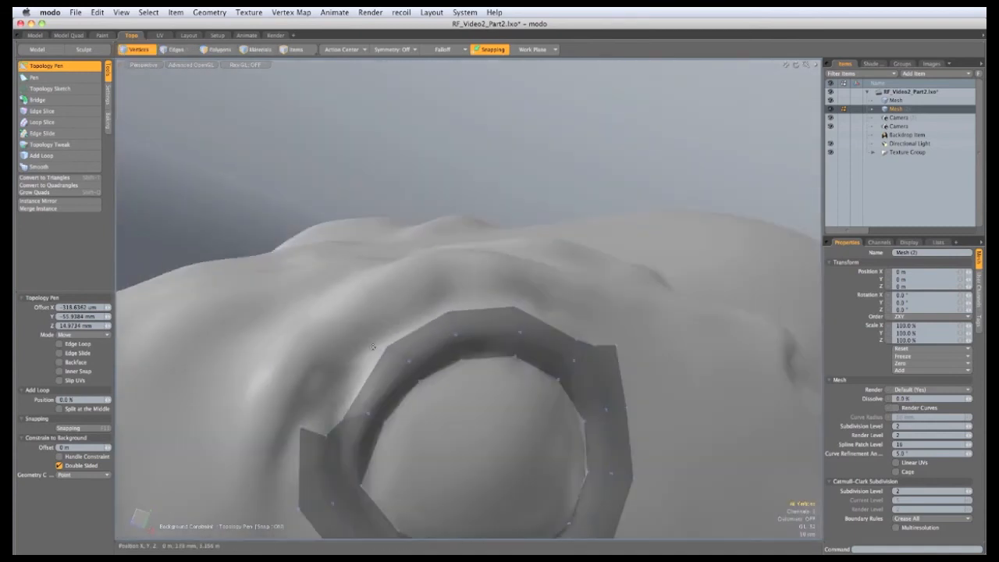
left_click_drag(386, 346, 367, 350)
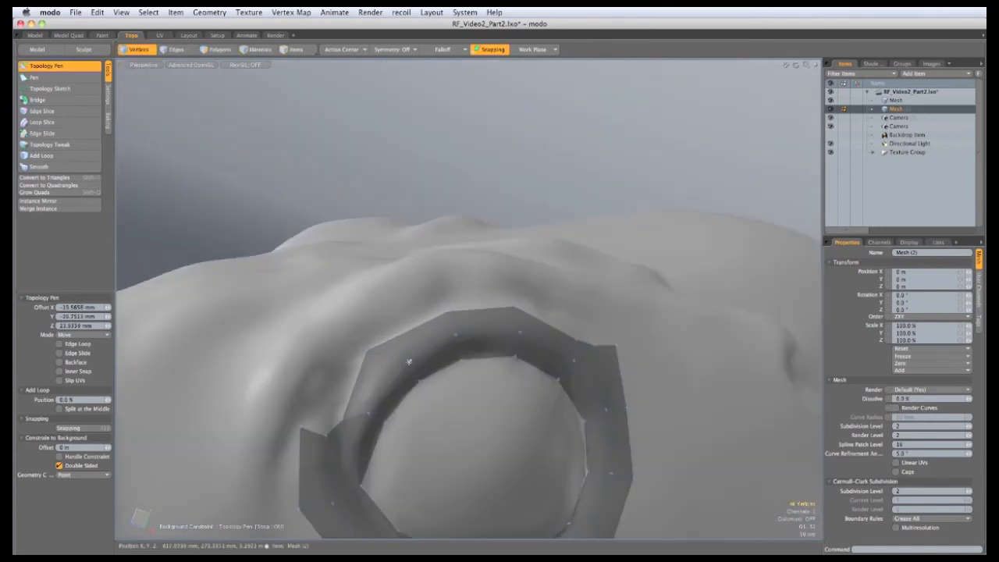
left_click_drag(381, 392, 368, 395, "alt")
Close the notch between the two strips and pull a new quad from the ring's notch
left_click_drag(308, 420, 335, 398)
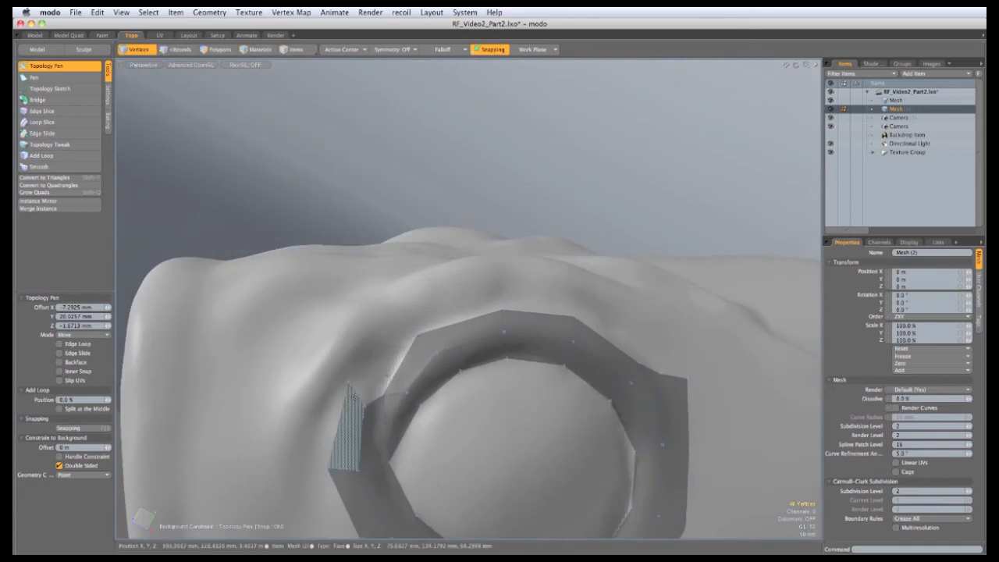
left_click_drag(387, 377, 349, 382)
left_click_drag(536, 300, 372, 289, "alt")
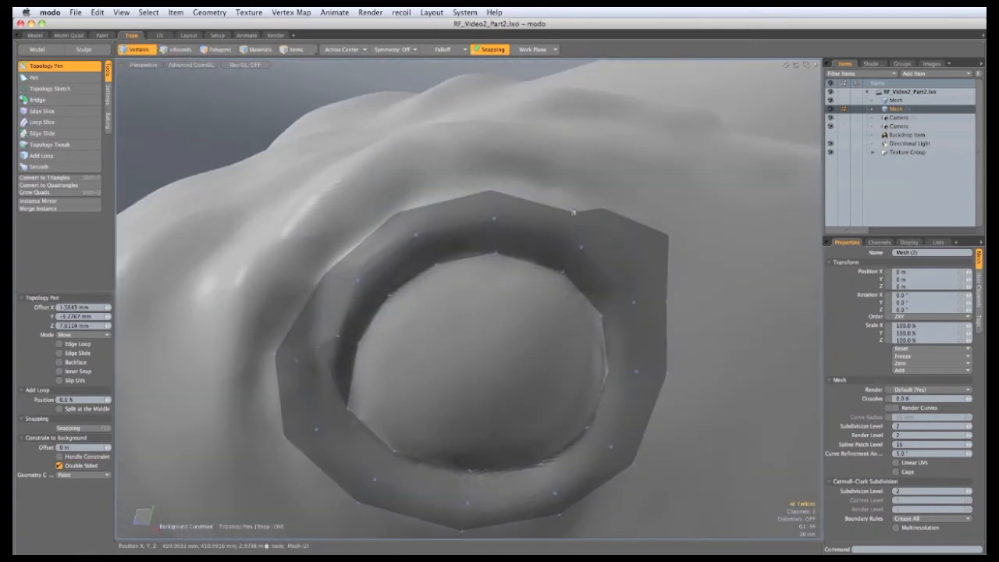
left_click_drag(565, 213, 492, 170)
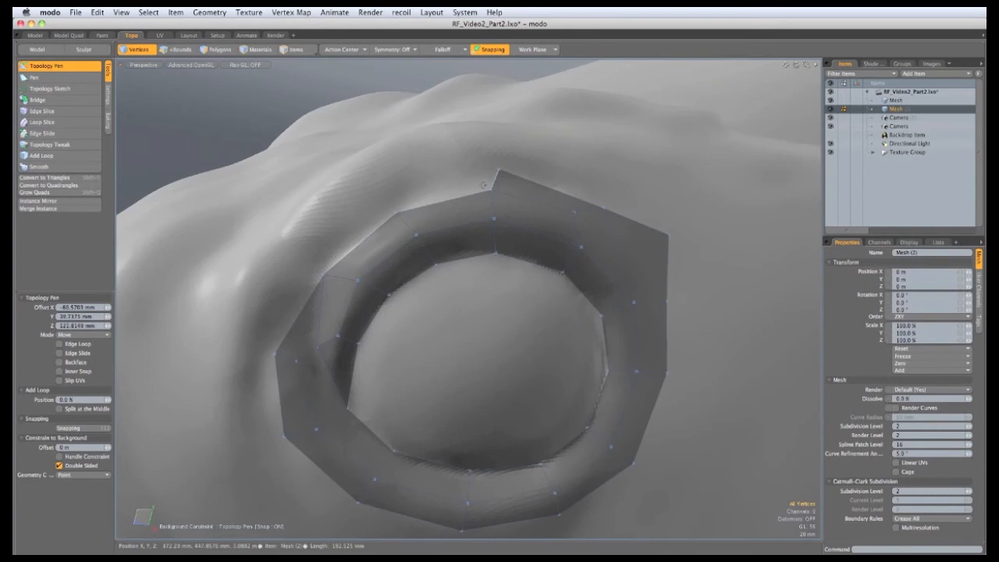
left_click_drag(508, 204, 304, 266, "alt")
Fill the notches beside the ring's left edge and extend the outer row toward the lower left
left_click_drag(390, 355, 405, 265, "alt")
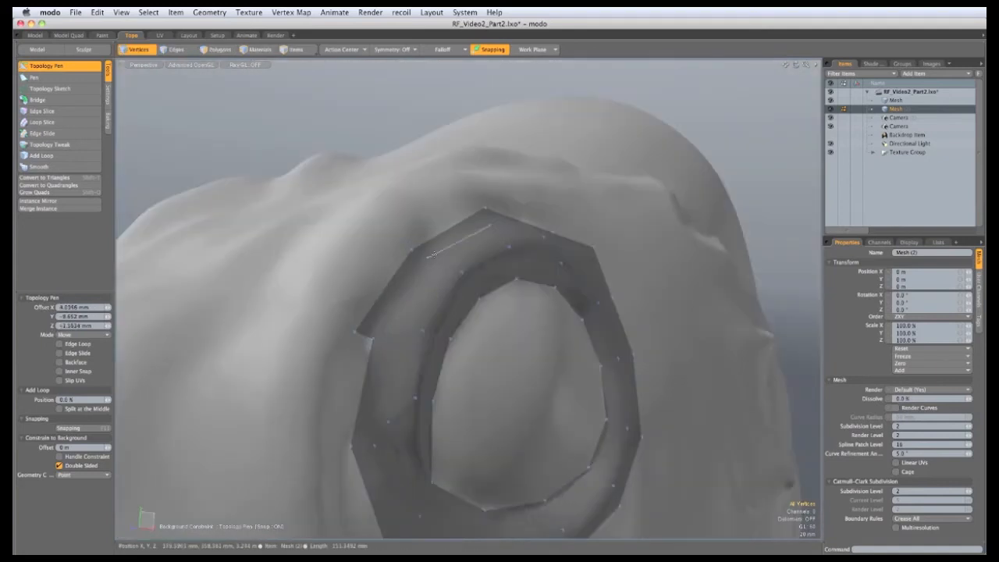
left_click_drag(422, 314, 466, 270, "alt")
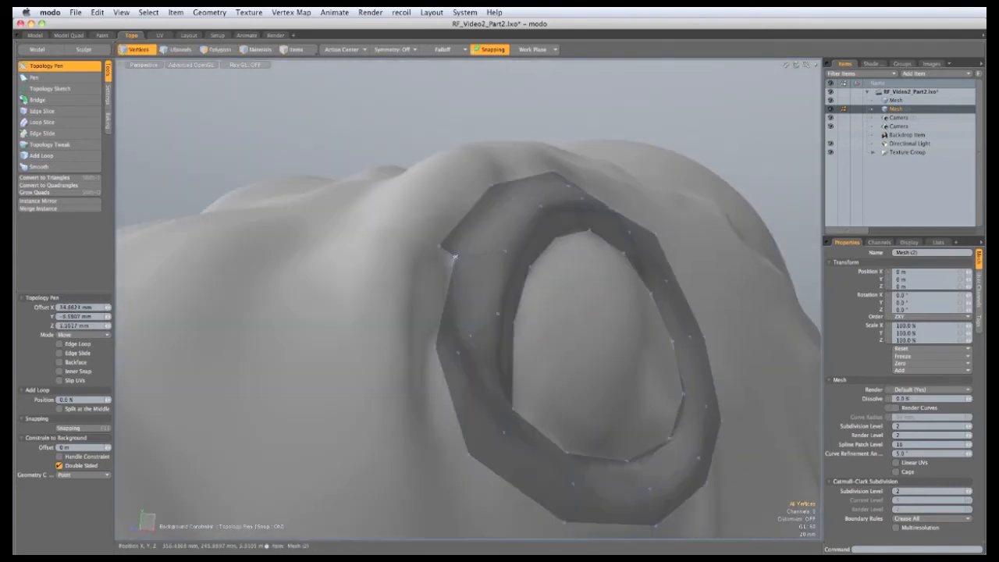
left_click_drag(446, 304, 425, 302, "shift")
left_click_drag(417, 344, 433, 264)
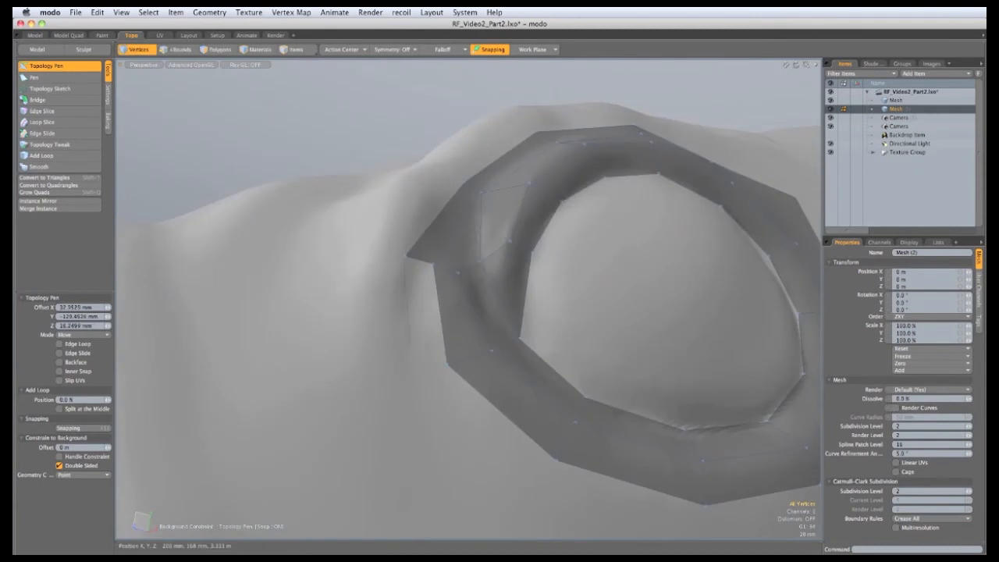
scroll(468, 300, "down", 5)
left_click_drag(468, 301, 530, 312, "alt")
left_click_drag(468, 391, 661, 216, "shift")
left_click_drag(288, 325, 605, 162, "alt")
Nudge the new quad's corners so they follow the sculpted surface
left_click_drag(393, 271, 389, 342, "alt")
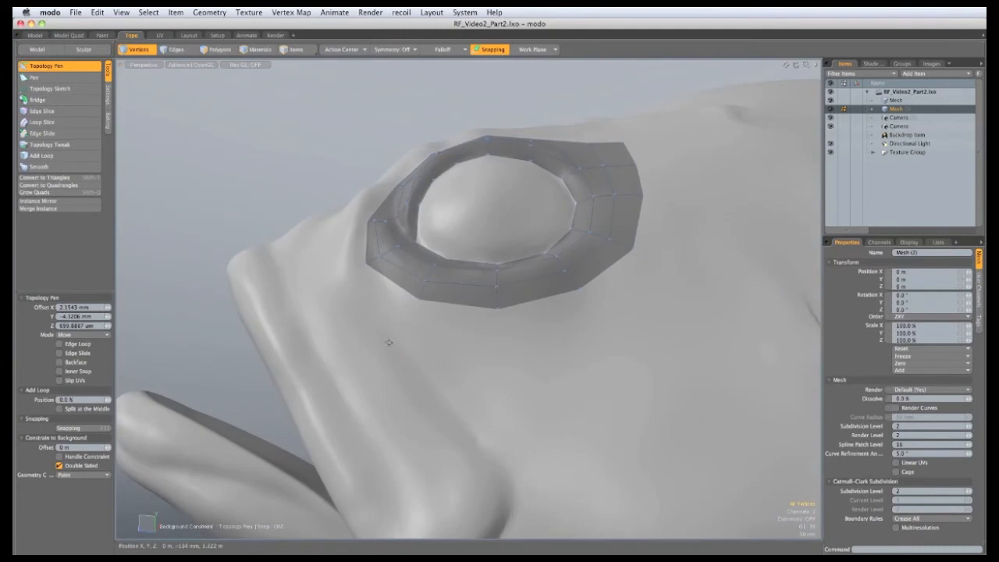
left_click_drag(374, 297, 450, 364, "alt")
left_click_drag(380, 316, 388, 249)
mouse_move(391, 309)
left_mouse_down()
mouse_move(395, 301)
mouse_move(393, 312)
left_mouse_up()
left_click_drag(394, 311, 395, 319, "alt")
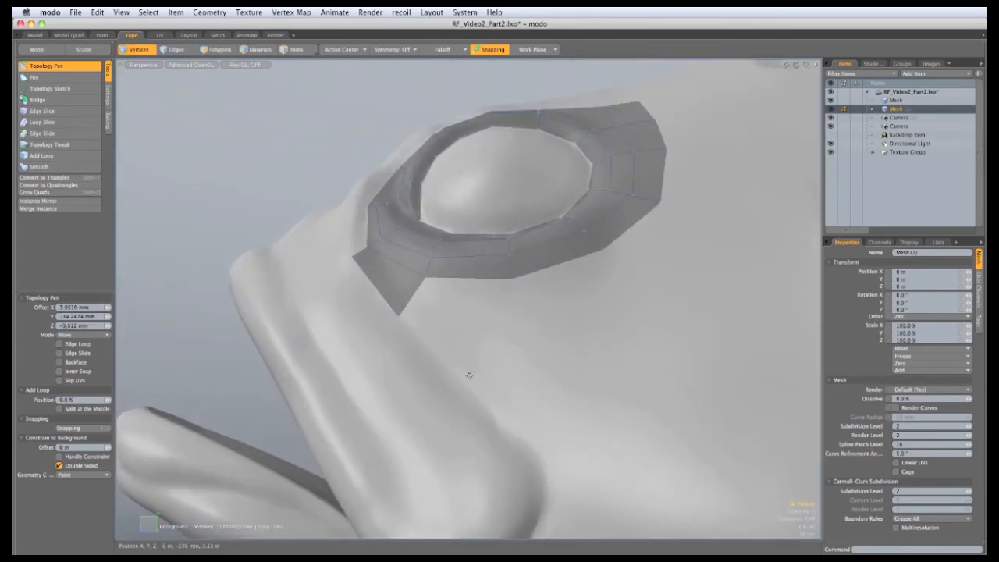
left_click_drag(469, 375, 483, 392, "alt")
left_click_drag(359, 278, 362, 276)
left_click_drag(351, 233, 354, 249, "alt")
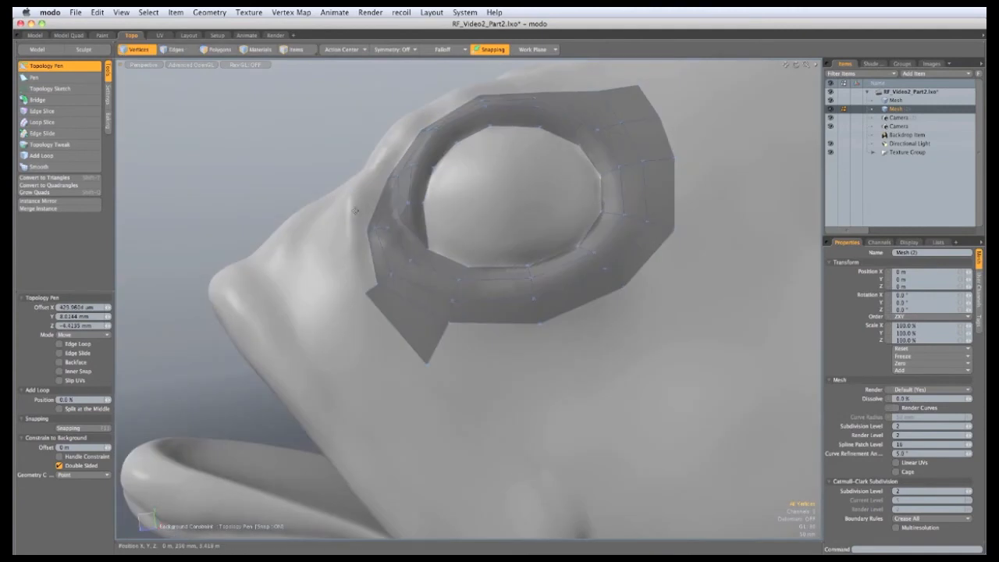
Weld the ring's lower-left vertex to the quad corner and extend a new quad left of the ring
left_click_drag(350, 213, 351, 254, "alt")
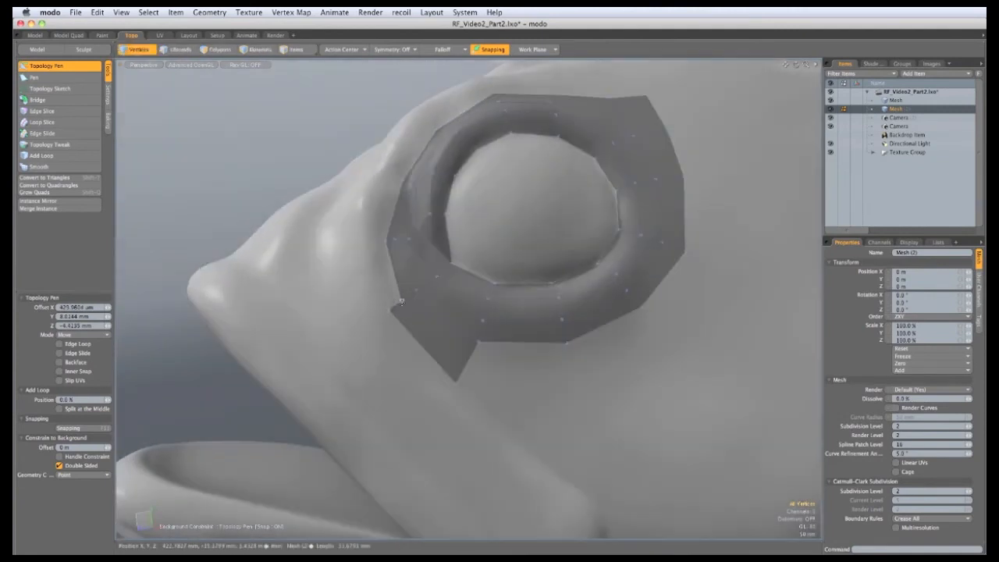
left_click_drag(402, 301, 434, 226)
mouse_move(434, 226)
left_mouse_down("alt")
mouse_move(393, 289)
mouse_move(380, 228)
mouse_move(417, 223)
left_mouse_up("alt")
left_click_drag(486, 205, 462, 182, "shift")
Fill the upper-left notch and extrude two quads rightward from the border edge
left_click_drag(453, 203, 365, 328, "alt")
left_click_drag(435, 275, 537, 241, "shift")
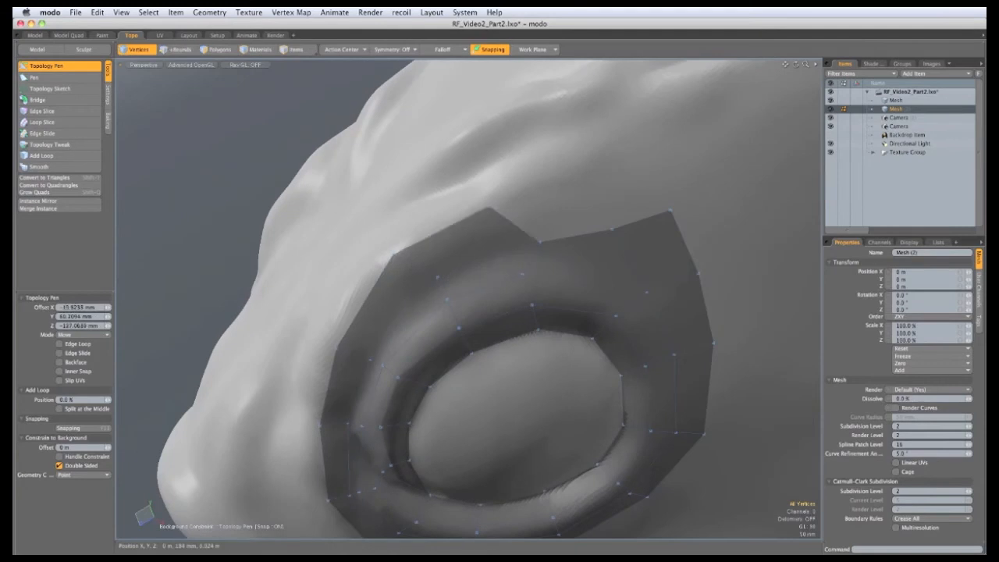
left_click_drag(489, 208, 611, 227)
left_click_drag(589, 179, 653, 194)
left_click_drag(636, 183, 652, 161)
scroll(624, 175, "down", 4)
mouse_move(583, 198)
left_mouse_down("alt")
mouse_move(507, 204)
mouse_move(579, 201)
left_mouse_up("alt")
Extend the top edge upward into a widened quad and fill the notch left of the eye
left_click_drag(615, 174, 599, 150, "shift")
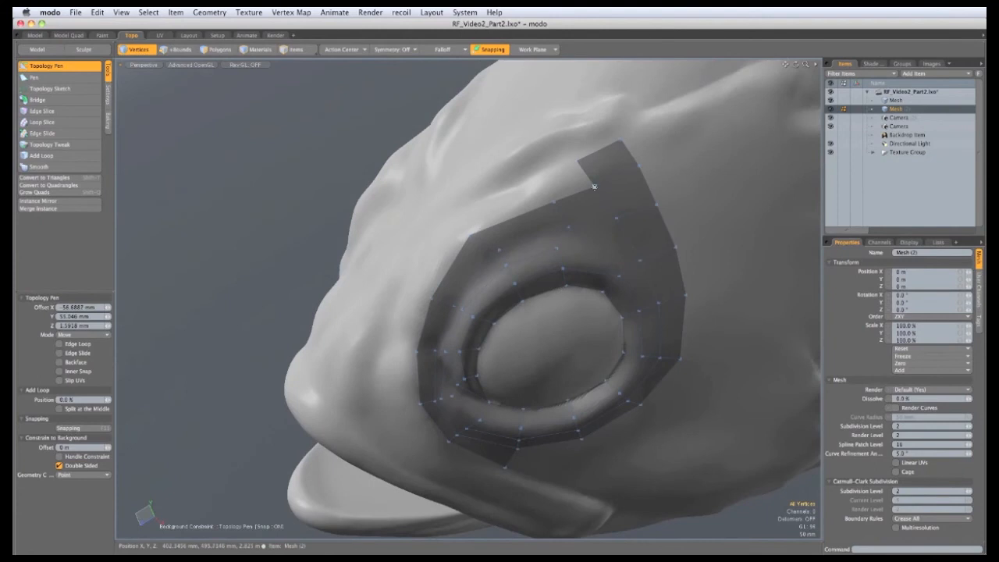
left_click_drag(593, 187, 452, 332)
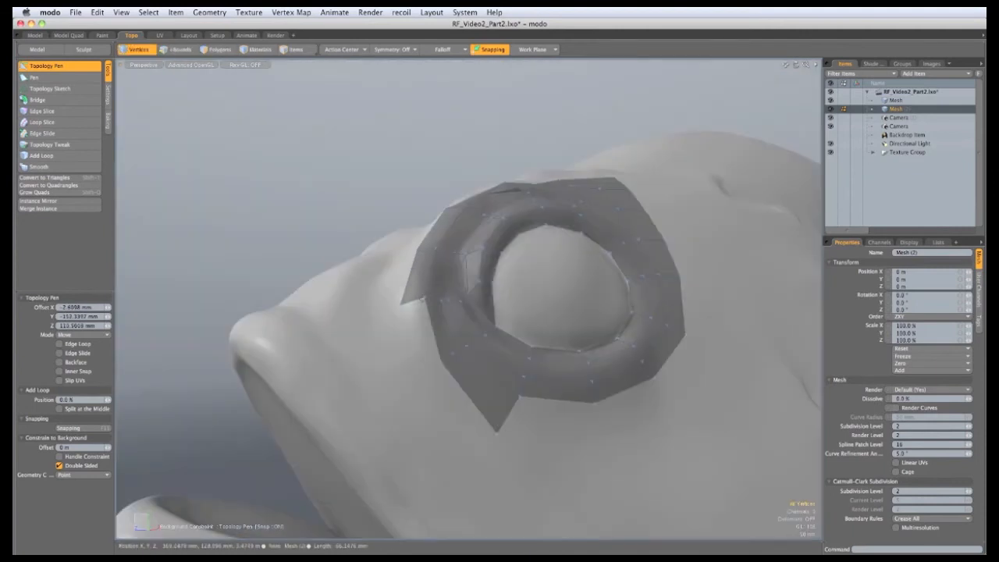
left_click_drag(422, 301, 394, 380, "shift")
left_click_drag(458, 359, 600, 235, "alt")
left_click_drag(599, 235, 590, 211, "ctrl+alt")
Pull the border vertices up to follow the side of the head
left_click_drag(455, 251, 400, 313, "alt")
mouse_move(585, 196)
left_mouse_down()
mouse_move(580, 172)
mouse_move(584, 183)
left_mouse_up()
left_click_drag(465, 223, 499, 191, "alt")
left_click_drag(624, 184, 621, 187)
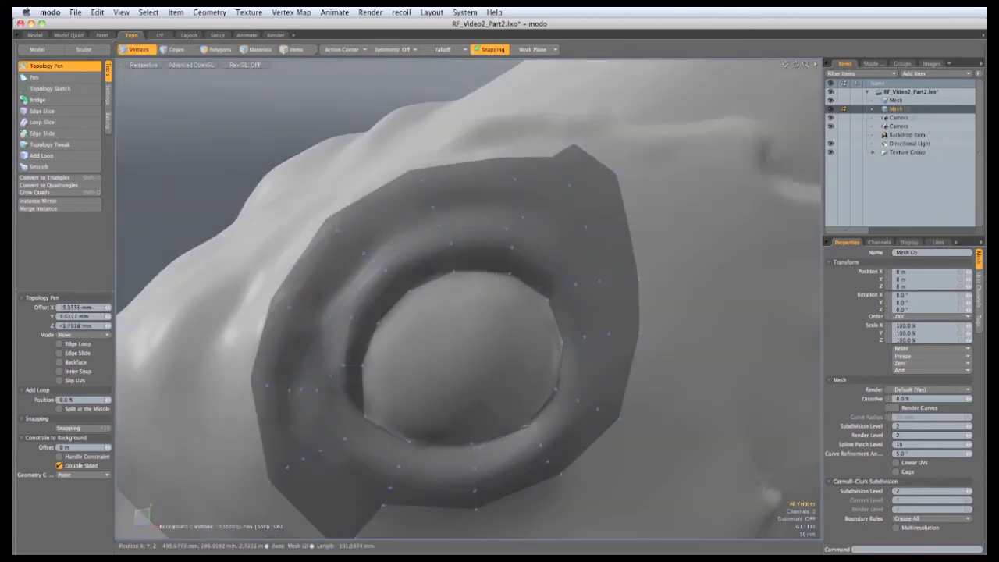
left_click_drag(523, 242, 543, 185, "alt")
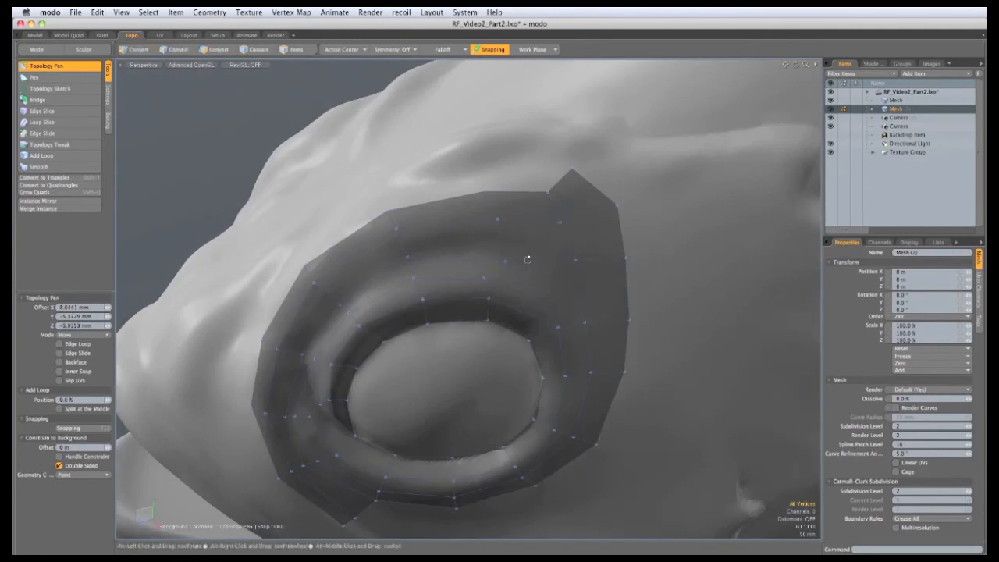
left_click_drag(528, 258, 526, 291, "alt")
Pull several new quads out from the patch's upper border vertices and corners
left_click_drag(518, 225, 558, 255, "shift")
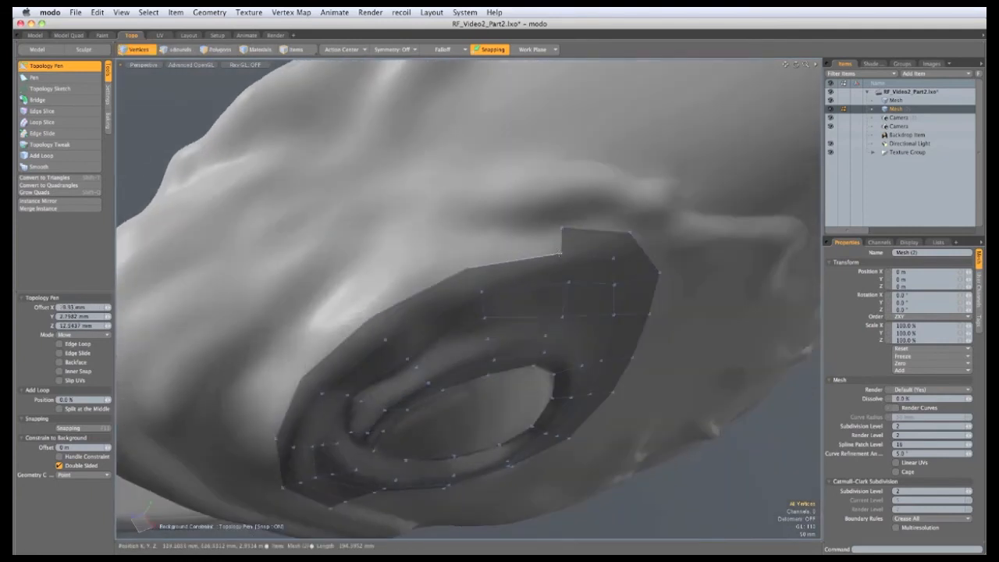
left_click_drag(474, 232, 465, 229, "shift")
left_click_drag(466, 229, 533, 312, "alt")
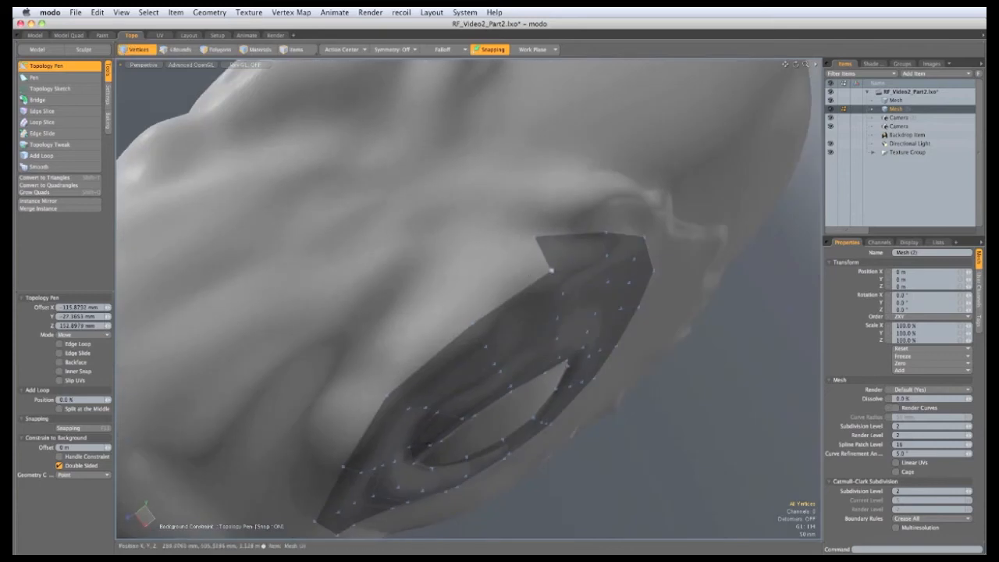
left_click_drag(551, 270, 443, 250, "shift")
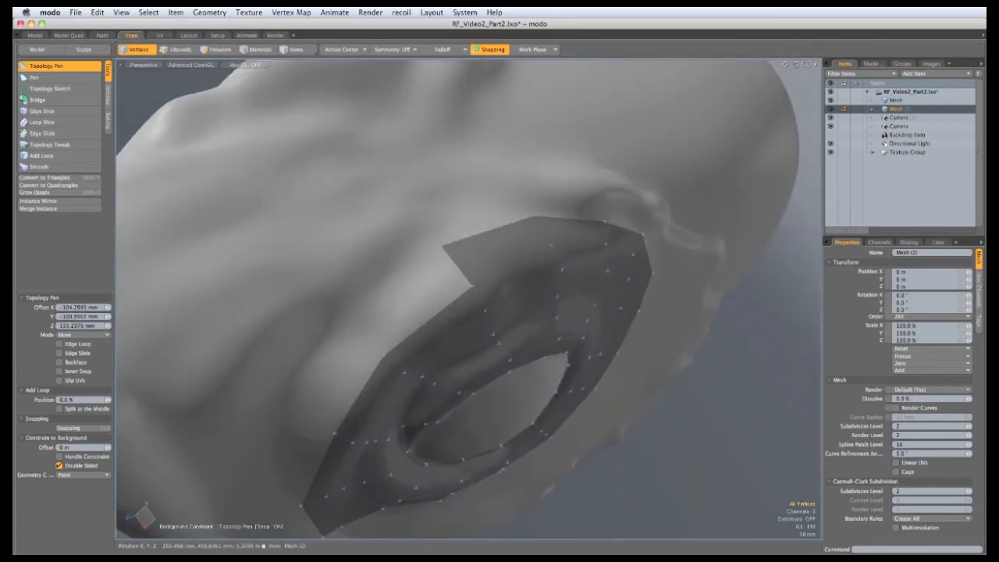
left_click_drag(473, 286, 369, 306, "shift")
left_click_drag(448, 273, 457, 219, "shift")
left_click_drag(475, 182, 470, 178)
left_click_drag(449, 278, 414, 274, "shift")
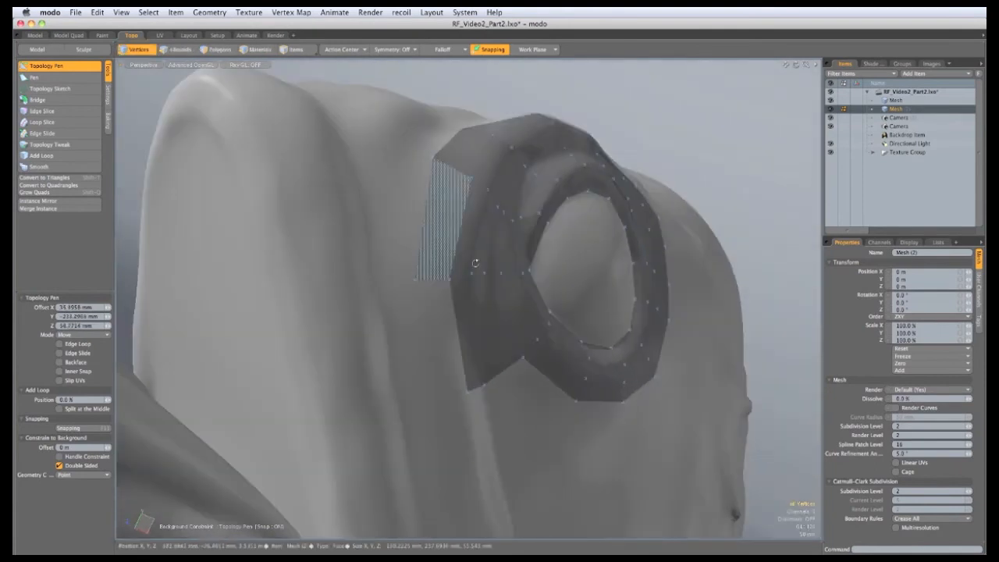
left_click_drag(475, 265, 372, 384, "alt")
Extend quads downward and off the patch's left edge, filling the left notch
left_click_drag(378, 347, 478, 234, "alt")
mouse_move(497, 193)
left_mouse_down()
mouse_move(511, 225)
mouse_move(496, 213)
left_mouse_up()
left_click_drag(458, 271, 488, 251)
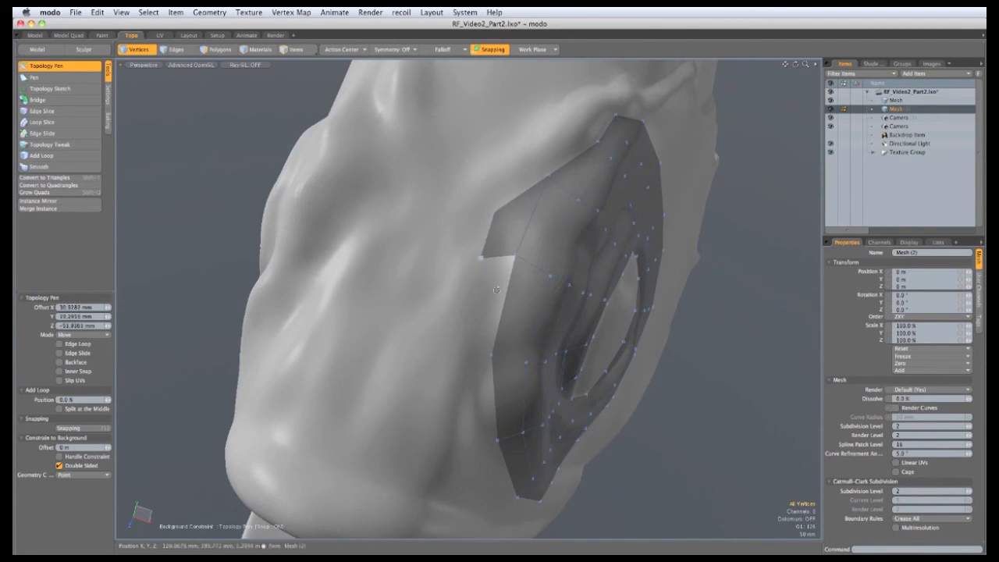
left_click_drag(496, 289, 440, 261, "alt")
left_click_drag(476, 204, 436, 282, "shift")
left_click_drag(460, 277, 383, 317, "alt")
left_click_drag(300, 374, 344, 335, "alt")
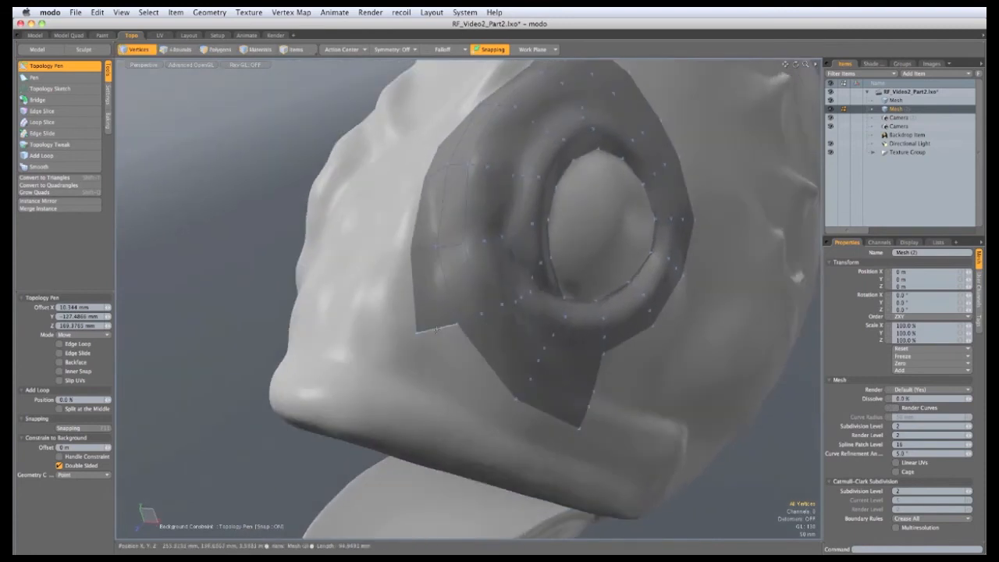
Extrude a quad from the patch's lower-left edge and fill the neighbouring gap
left_click_drag(437, 328, 418, 384, "shift")
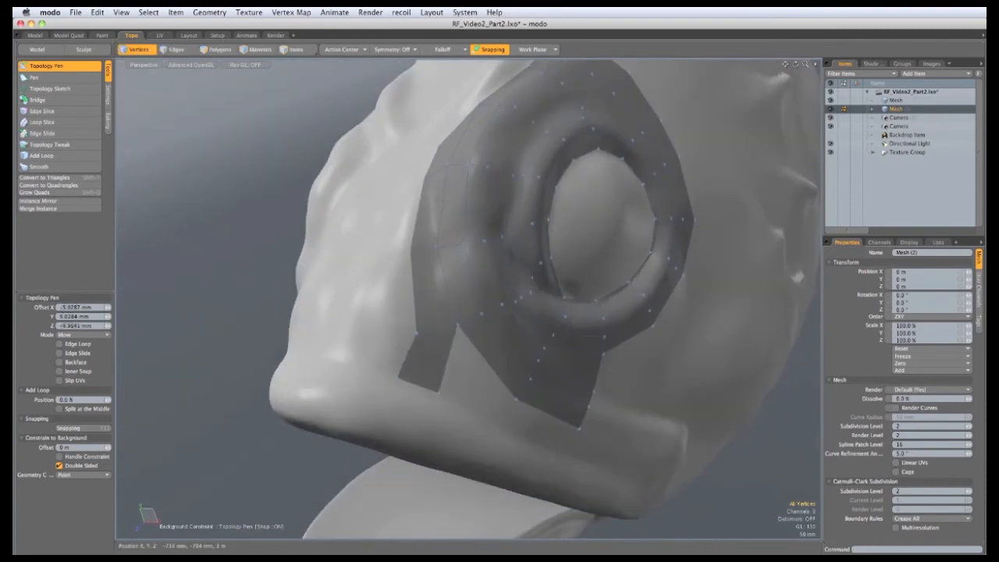
mouse_move(458, 325)
left_mouse_down("shift")
mouse_move(503, 429)
mouse_move(448, 315)
left_mouse_up("shift")
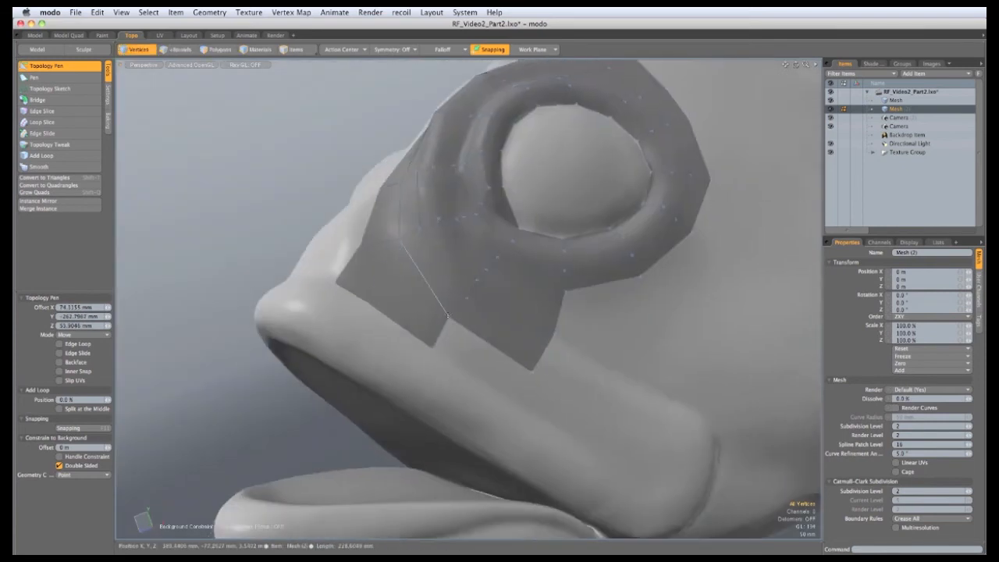
left_click_drag(513, 400, 517, 399)
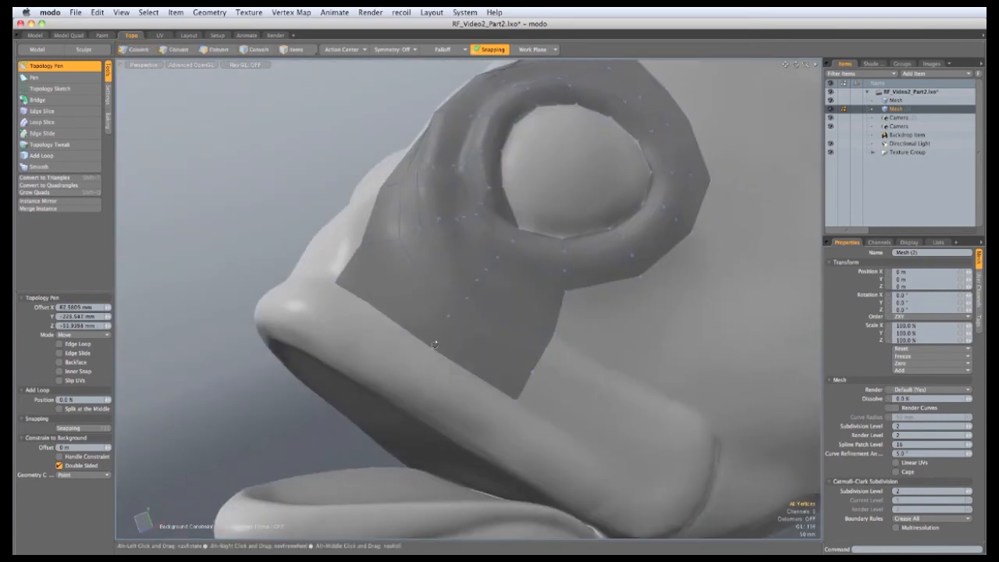
left_click_drag(443, 351, 421, 302, "alt")
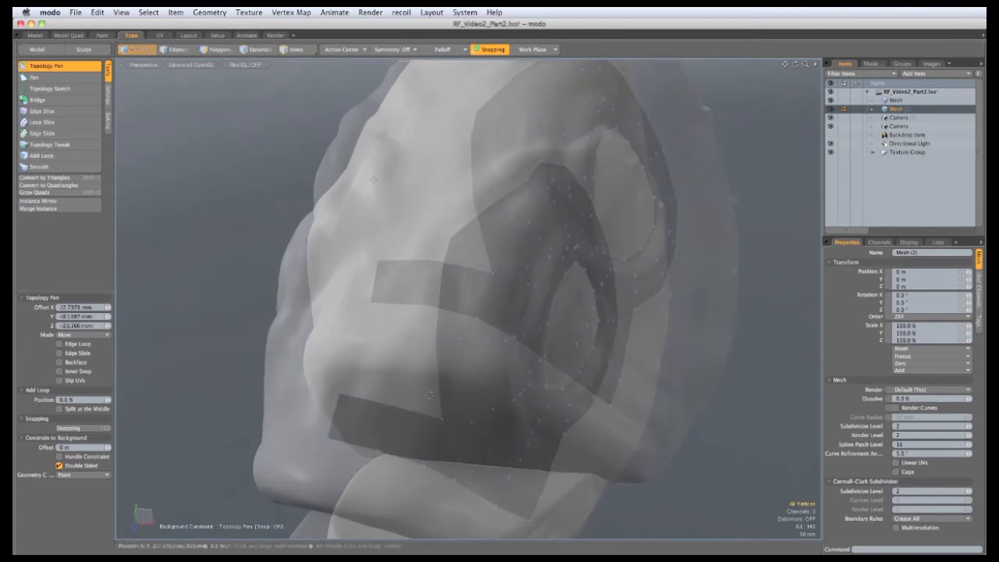
Extrude two quads leftward, fill the upper-left notch, and undo the last vertex nudge
left_click_drag(440, 380, 394, 369, "shift")
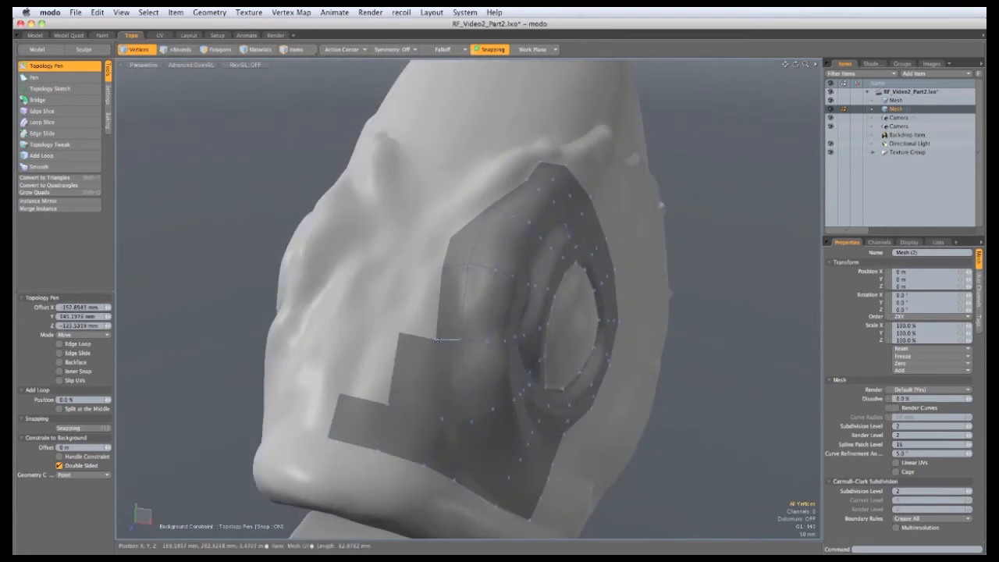
left_click_drag(439, 305, 406, 303, "shift")
left_click_drag(442, 269, 430, 229, "shift")
left_click_drag(351, 406, 451, 310, "alt")
key("super+z")
Raise the notch vertices on the patch's top edge so the border lies flat over the head
left_click_drag(436, 354, 427, 287)
left_click_drag(491, 204, 484, 308, "alt")
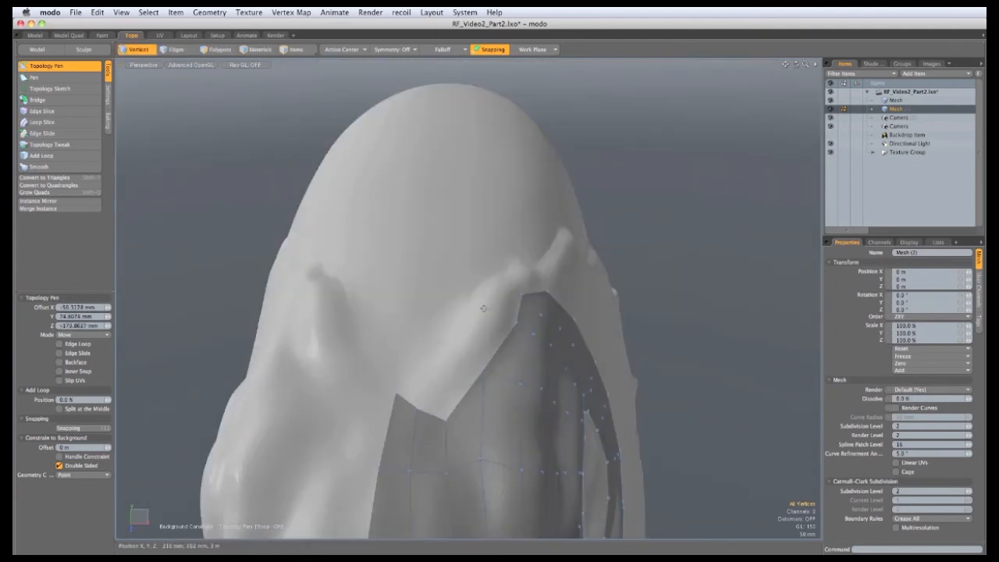
left_click_drag(442, 418, 497, 308)
left_click_drag(497, 307, 456, 309, "alt")
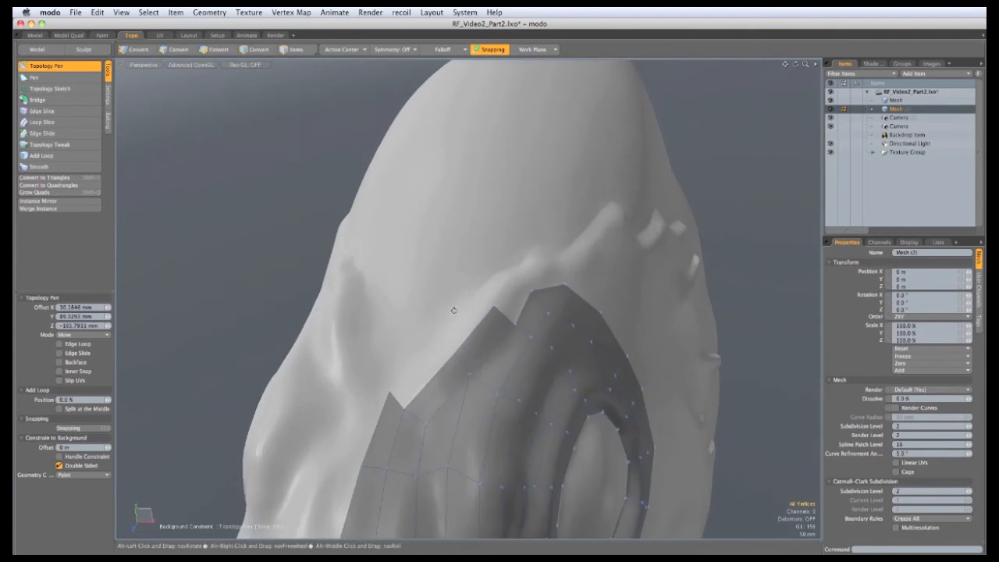
left_click_drag(398, 407, 511, 328)
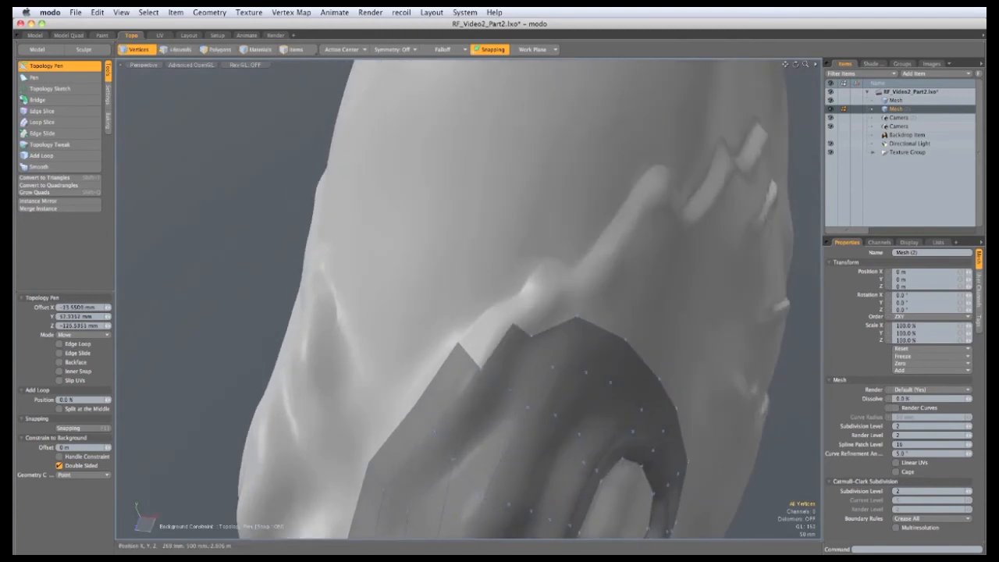
left_click_drag(479, 366, 484, 332)
left_click_drag(286, 331, 348, 327, "alt")
left_click_drag(534, 330, 524, 273)
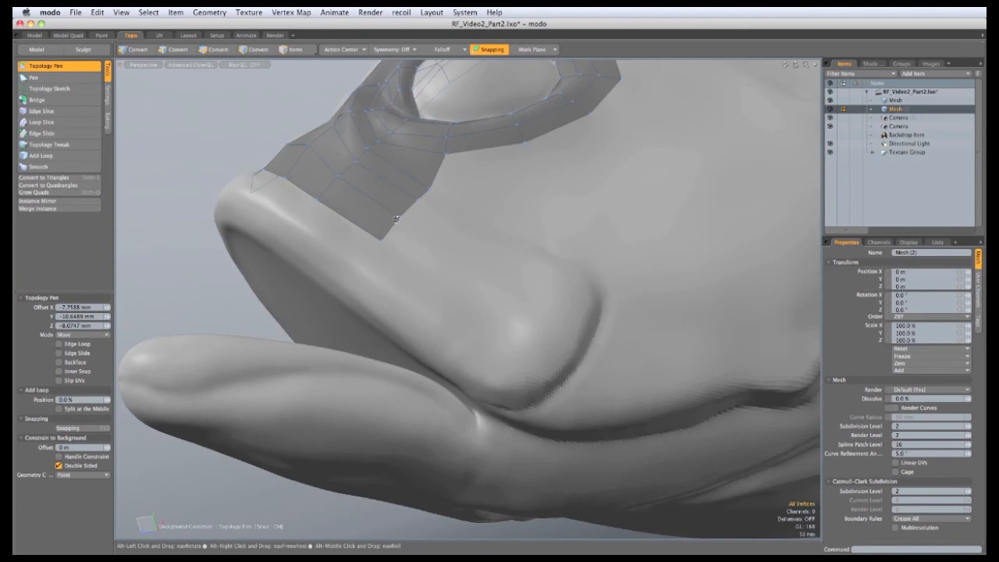
Start a thin quad strip from the flap border and fit its end vertices to the ridge
left_click_drag(373, 323, 581, 356, "alt")
mouse_move(581, 357)
left_mouse_down("alt")
mouse_move(550, 309)
mouse_move(575, 362)
mouse_move(532, 310)
mouse_move(523, 332)
mouse_move(537, 349)
mouse_move(517, 396)
mouse_move(510, 318)
mouse_move(584, 322)
mouse_move(563, 324)
mouse_move(524, 358)
mouse_move(551, 346)
left_mouse_up("alt")
mouse_move(597, 307)
left_mouse_down()
mouse_move(603, 316)
mouse_move(632, 303)
mouse_move(542, 288)
mouse_move(507, 354)
mouse_move(553, 314)
mouse_move(472, 303)
mouse_move(533, 334)
mouse_move(574, 312)
left_mouse_up()
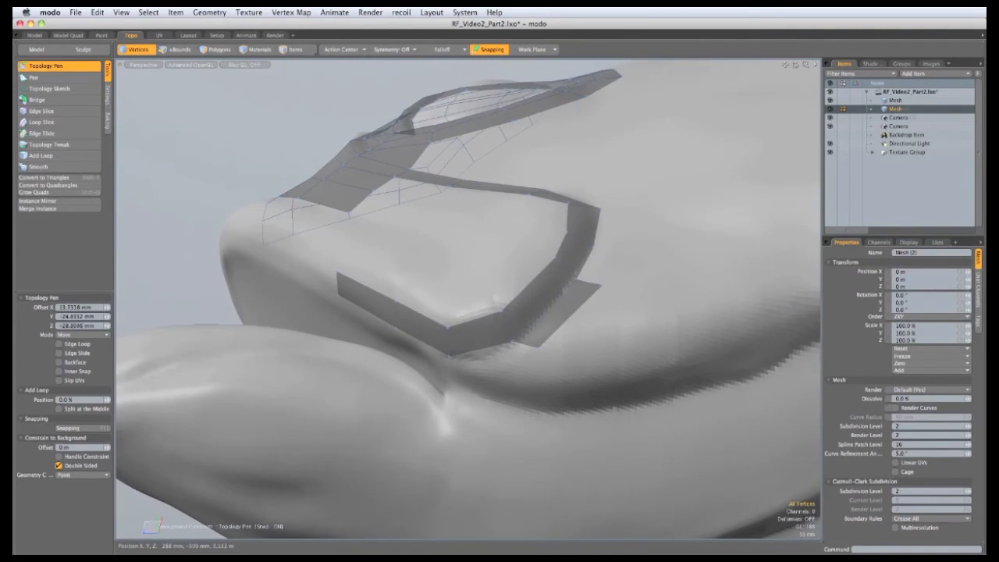
left_click_drag(497, 302, 491, 379, "alt")
left_click_drag(621, 327, 638, 240)
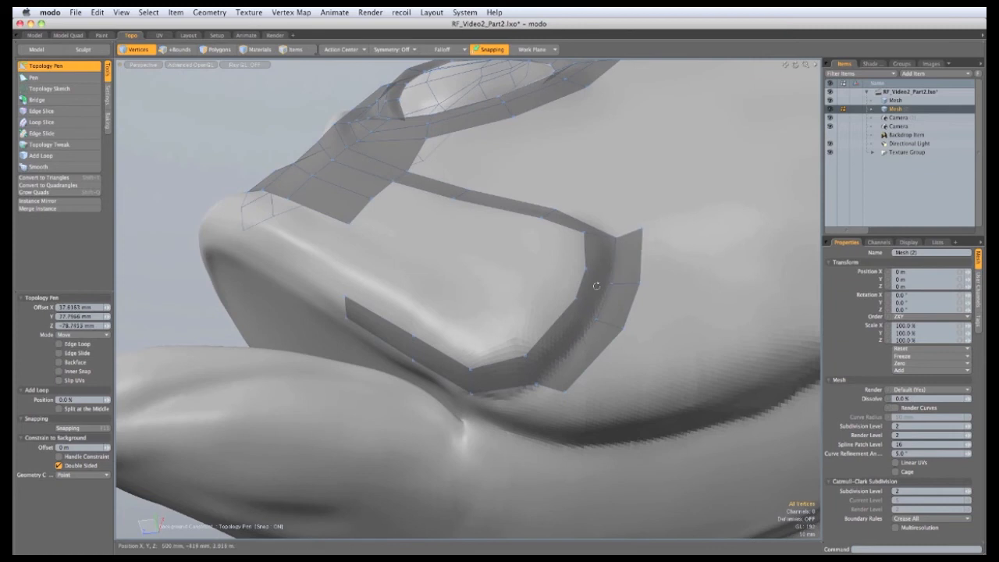
Grow a new quad to fill the gap and drag its vertices onto the ridge and slope
left_click_drag(596, 285, 616, 265, "alt")
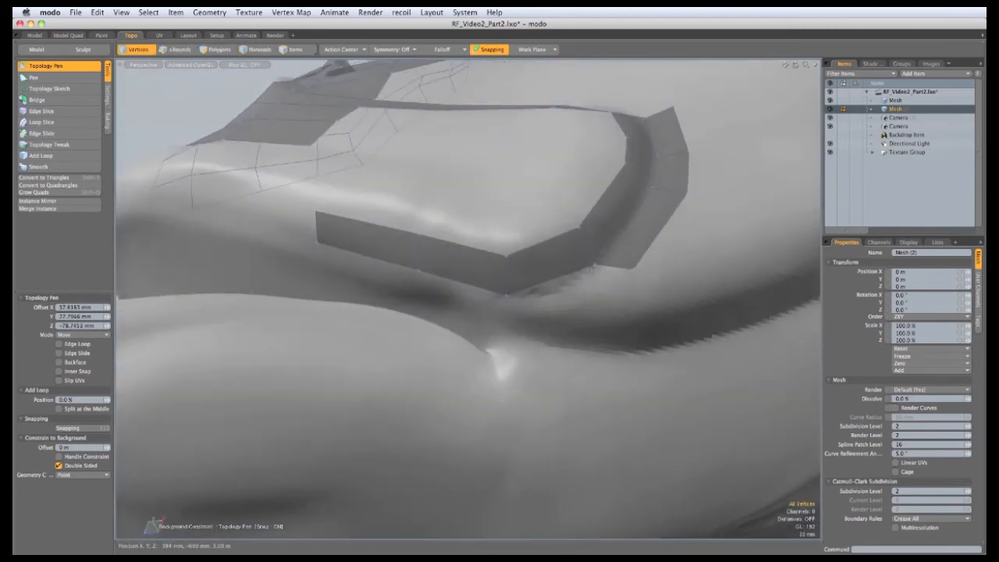
left_click_drag(594, 265, 603, 306, "shift")
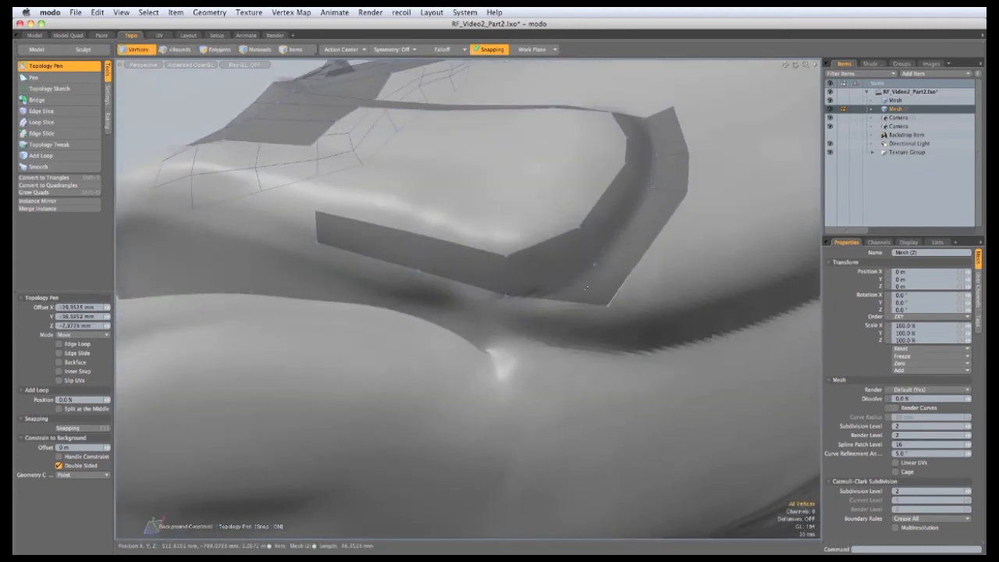
middle_click_drag(586, 289, 650, 337)
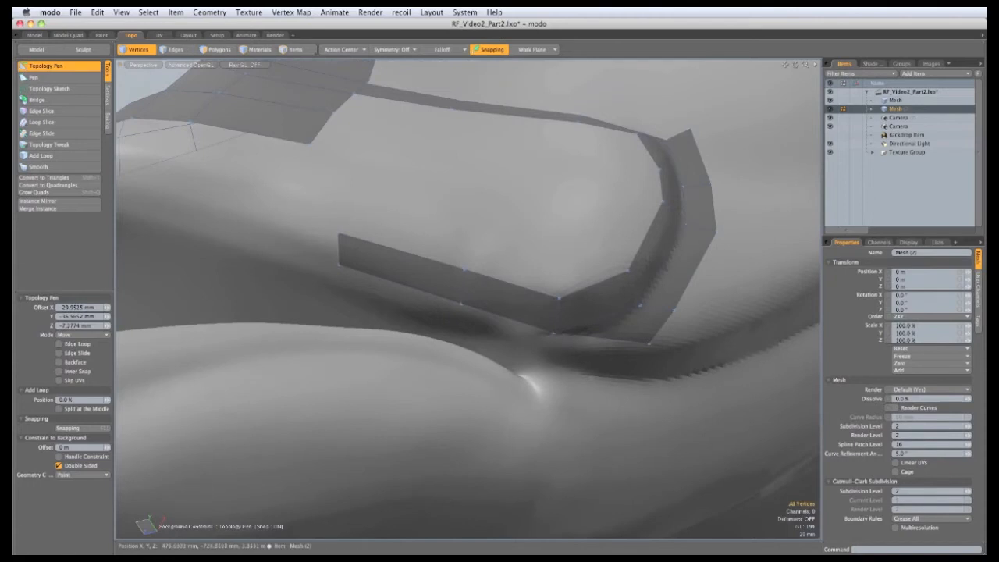
left_click_drag(554, 333, 621, 319)
left_click_drag(597, 286, 608, 279)
left_click_drag(622, 320, 570, 293)
left_click_drag(574, 329, 576, 321)
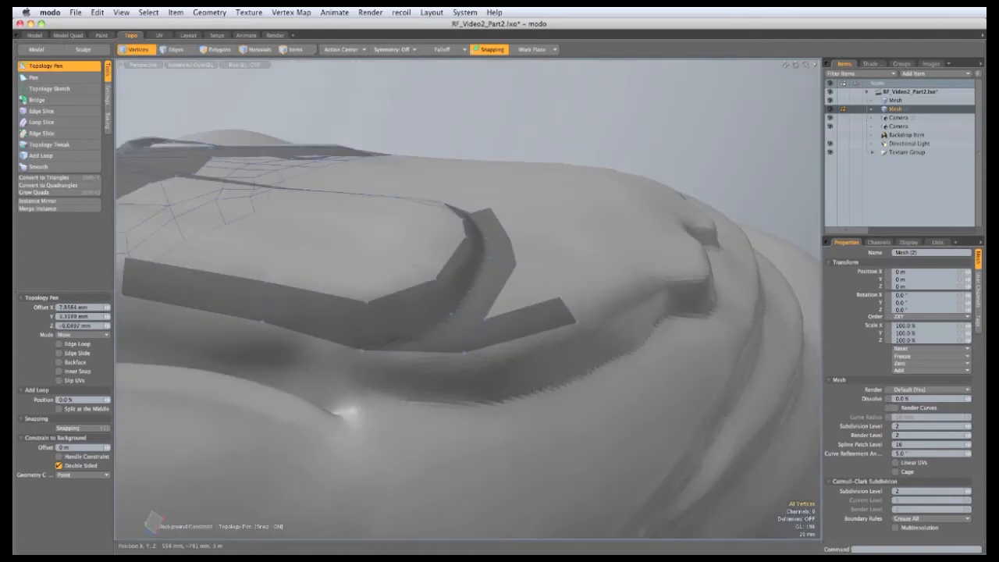
left_click_drag(484, 319, 522, 396)
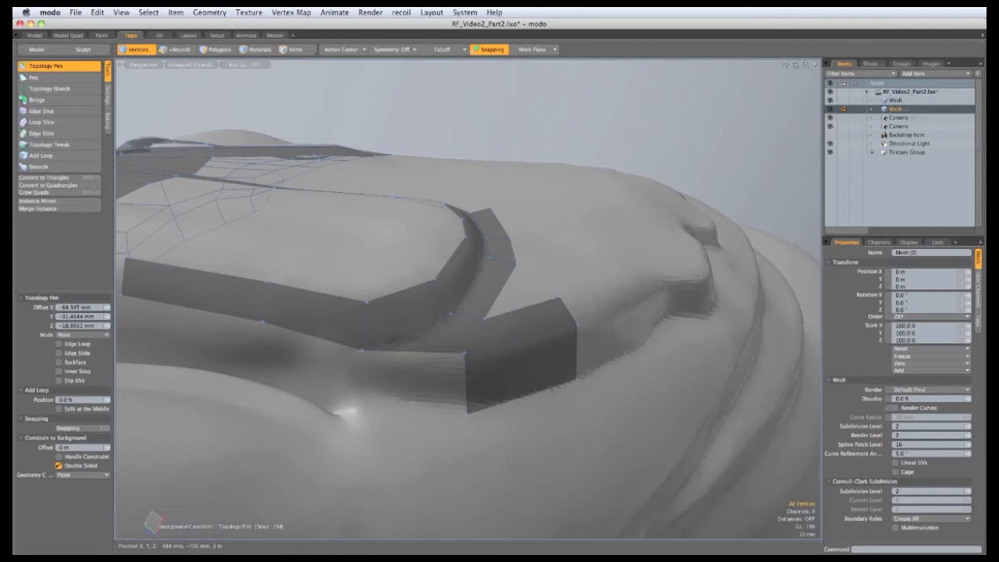
left_click_drag(467, 413, 466, 353)
Refit the lower quad's corners and bottom edge to the surface, then add a quad below the strip
left_click_drag(397, 351, 402, 360)
left_click_drag(492, 368, 438, 353, "alt")
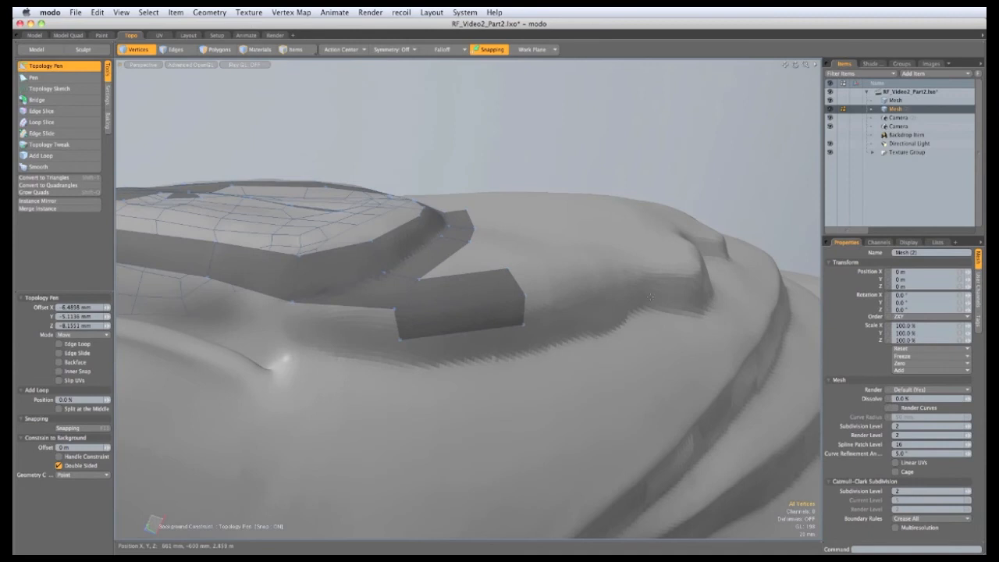
left_click_drag(377, 354, 423, 339, "alt")
left_click_drag(542, 328, 542, 319)
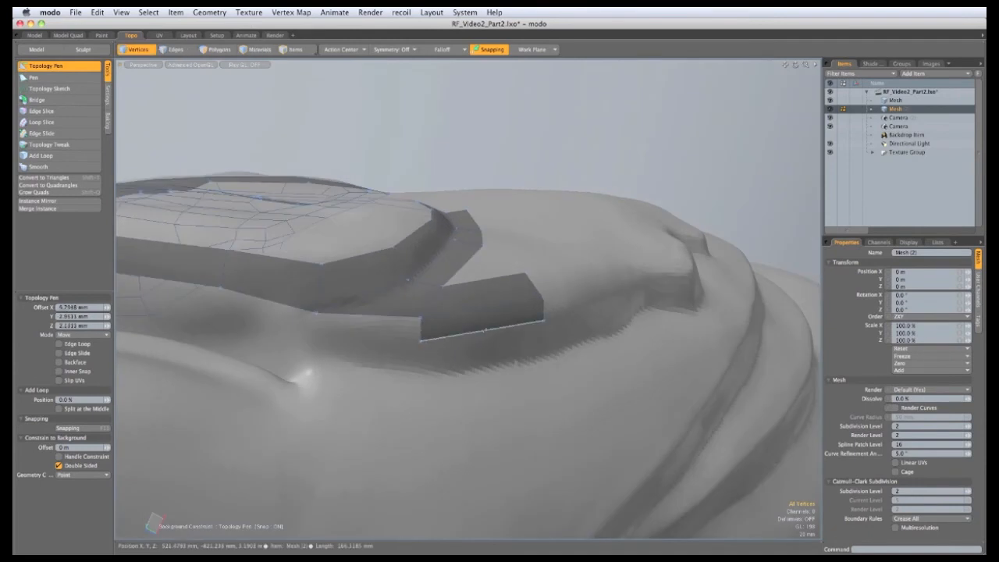
left_click_drag(484, 331, 484, 333)
left_click_drag(400, 316, 425, 268, "alt")
left_click_drag(676, 324, 677, 323)
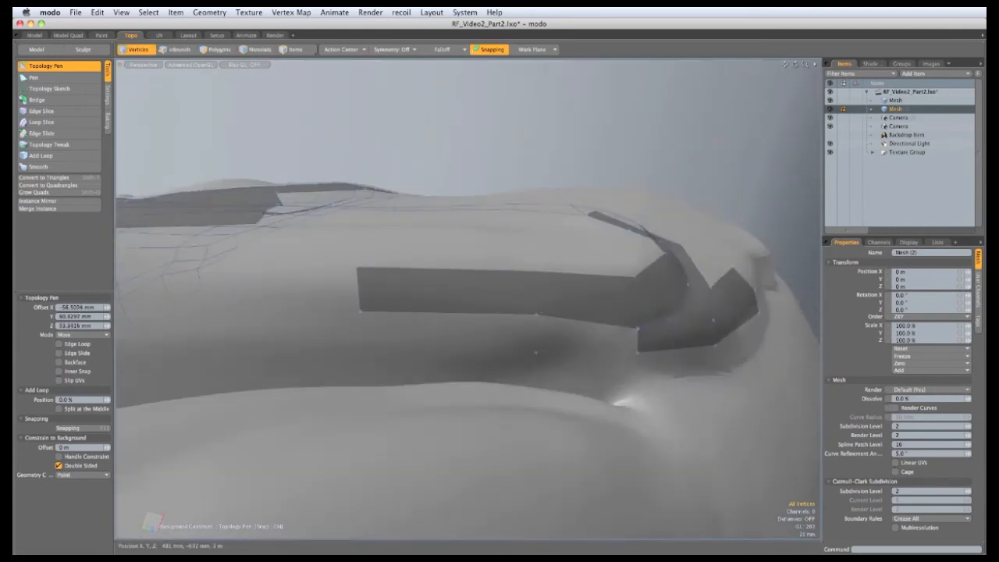
left_click(534, 350)
Fill a quad below the strip's left end and extrude the mouth-border loop down and left into a new strip
left_click_drag(533, 332, 421, 300, "shift")
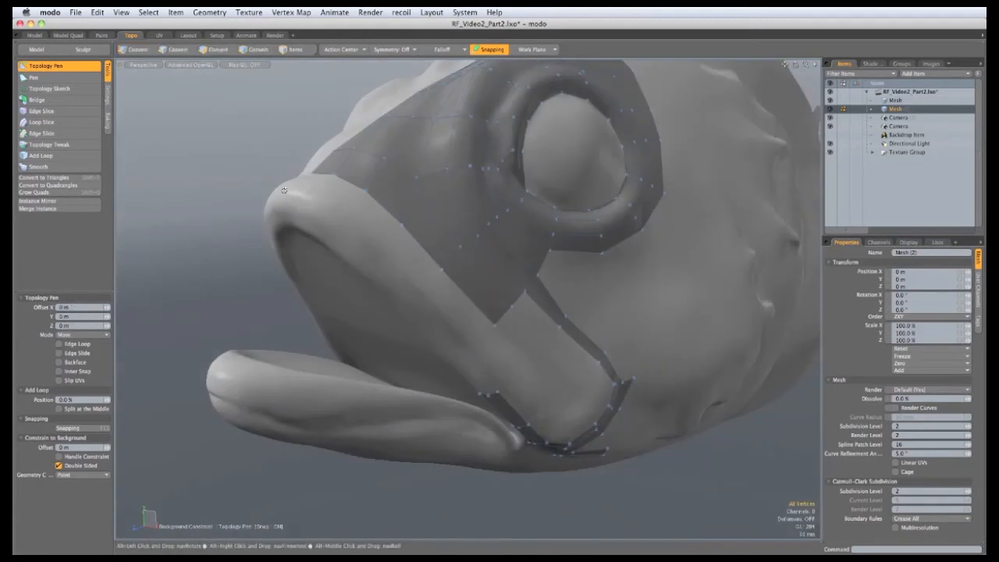
left_click_drag(398, 328, 400, 248, "alt")
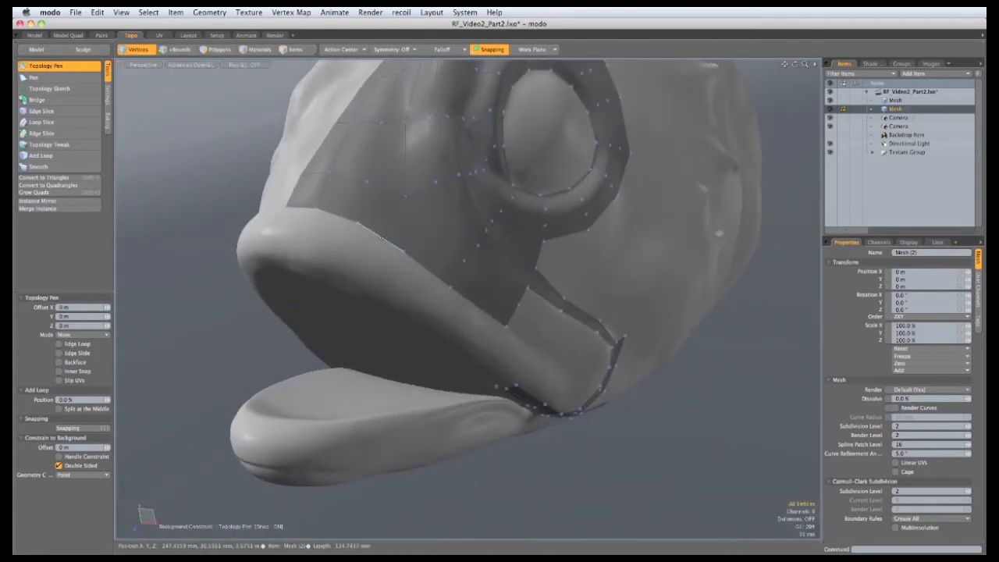
right_click_drag(383, 238, 373, 257, "shift")
mouse_move(414, 280)
left_mouse_down("alt")
mouse_move(336, 259)
mouse_move(405, 268)
left_mouse_up("alt")
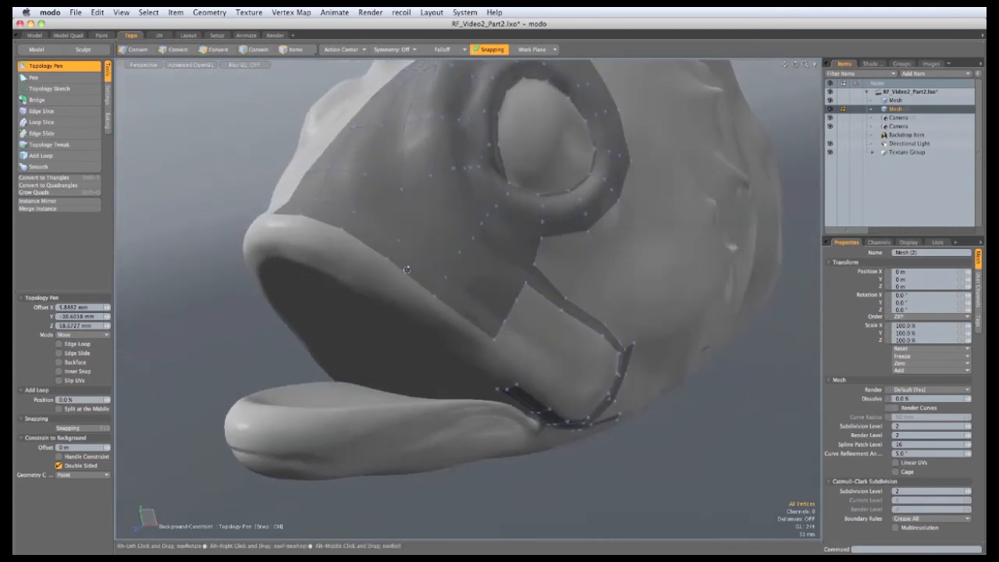
right_click_drag(406, 275, 392, 292, "shift")
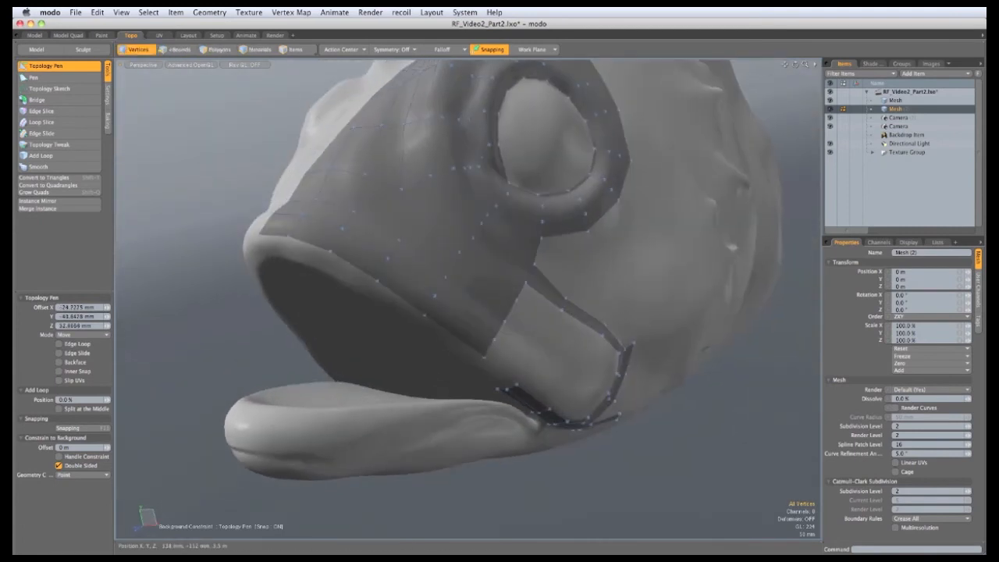
left_click_drag(392, 322, 437, 249, "alt")
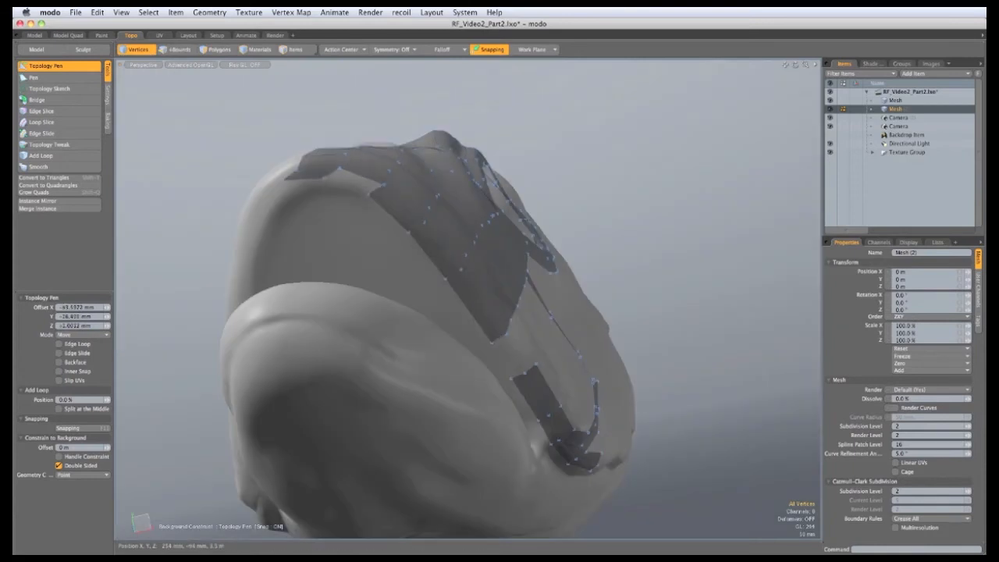
left_click_drag(490, 284, 532, 365, "alt")
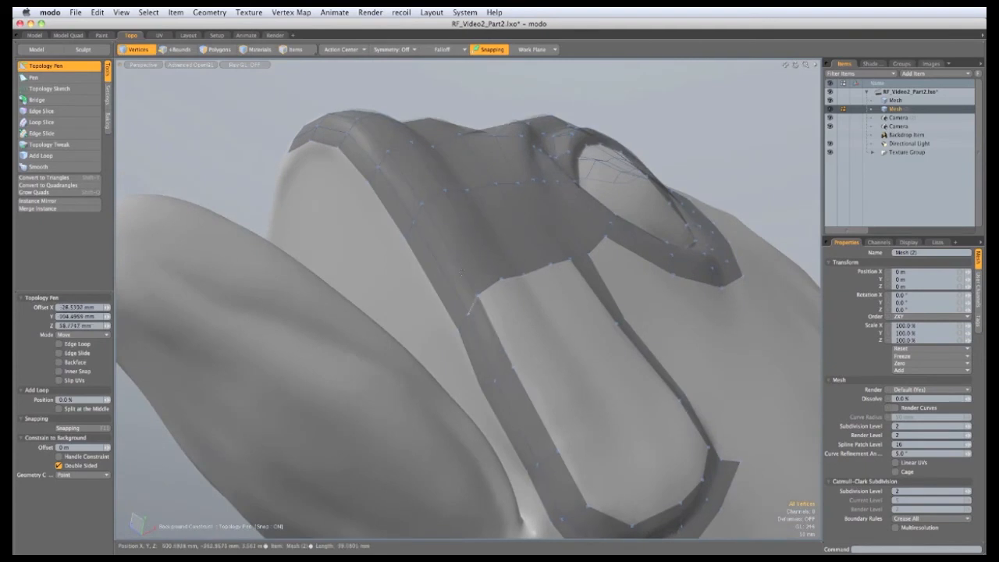
Extend the strip's open edge into new quads reaching toward the lower strip
left_click_drag(472, 306, 660, 373, "alt")
left_click_drag(473, 336, 456, 362, "alt")
left_click_drag(486, 273, 599, 362, "shift")
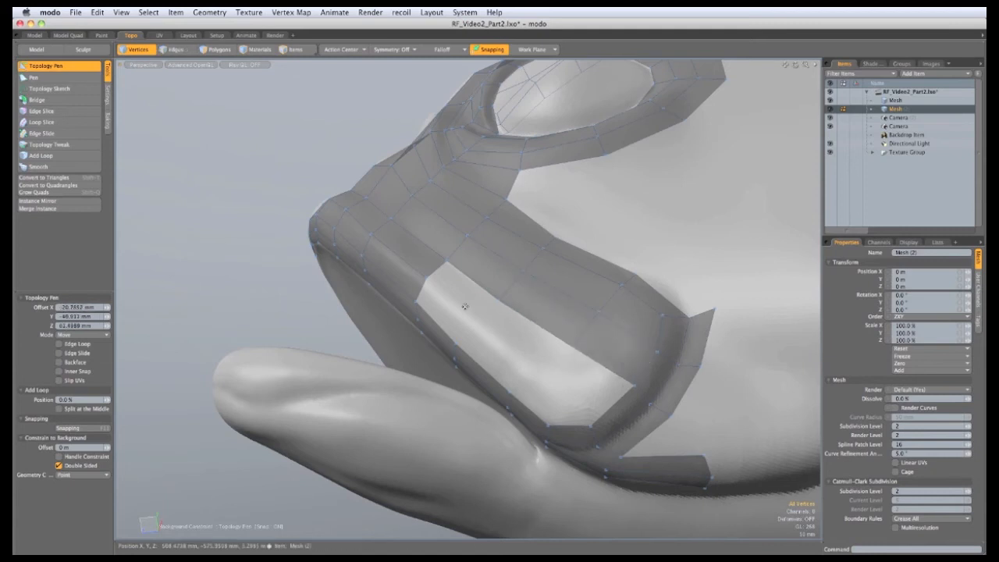
left_click_drag(464, 307, 614, 416, "alt")
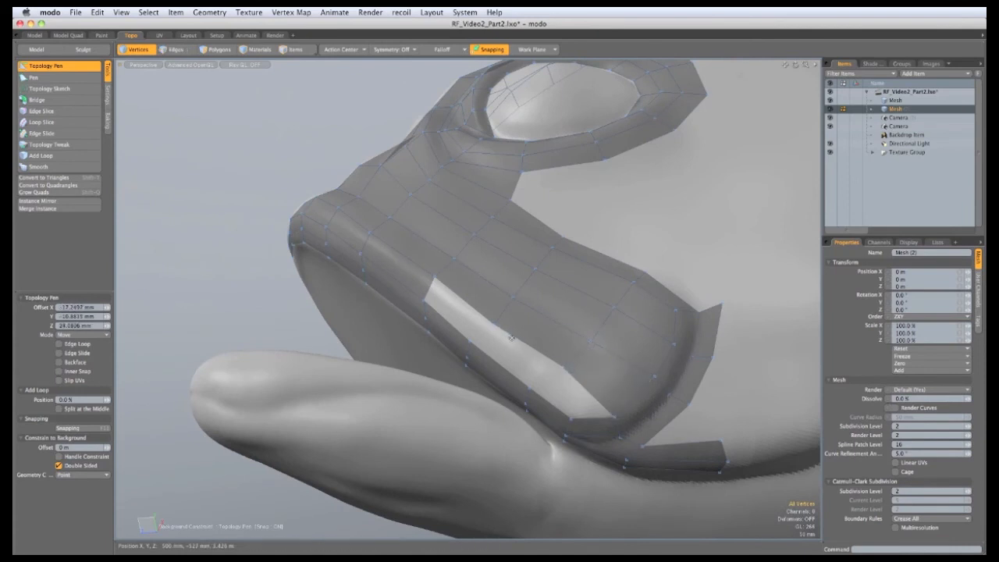
right_click_drag(521, 340, 498, 362, "shift")
Widen the strip, merge its lower corner onto the jaw band and straighten the outer edge
left_click_drag(258, 207, 460, 456, "alt")
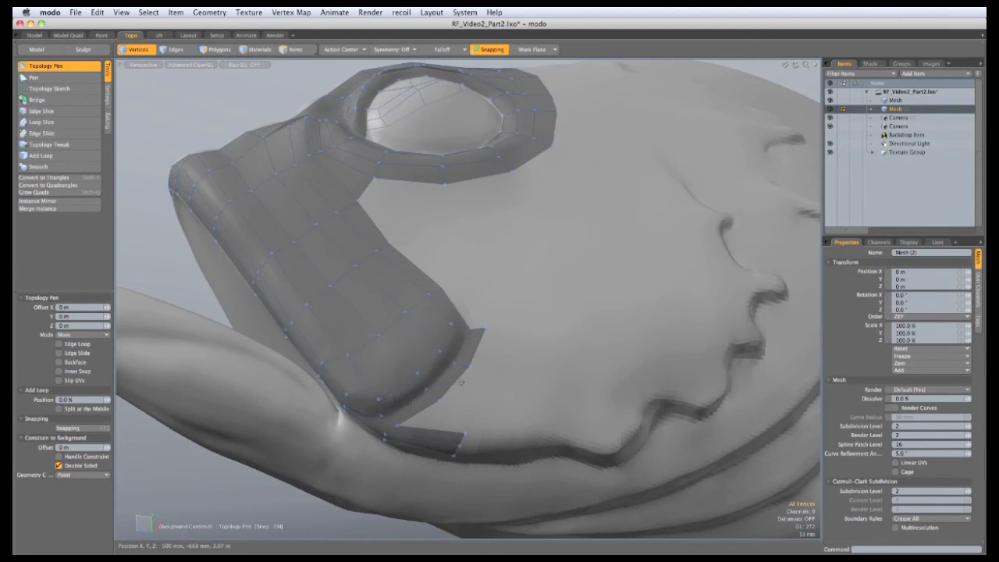
right_click_drag(459, 378, 486, 376, "shift")
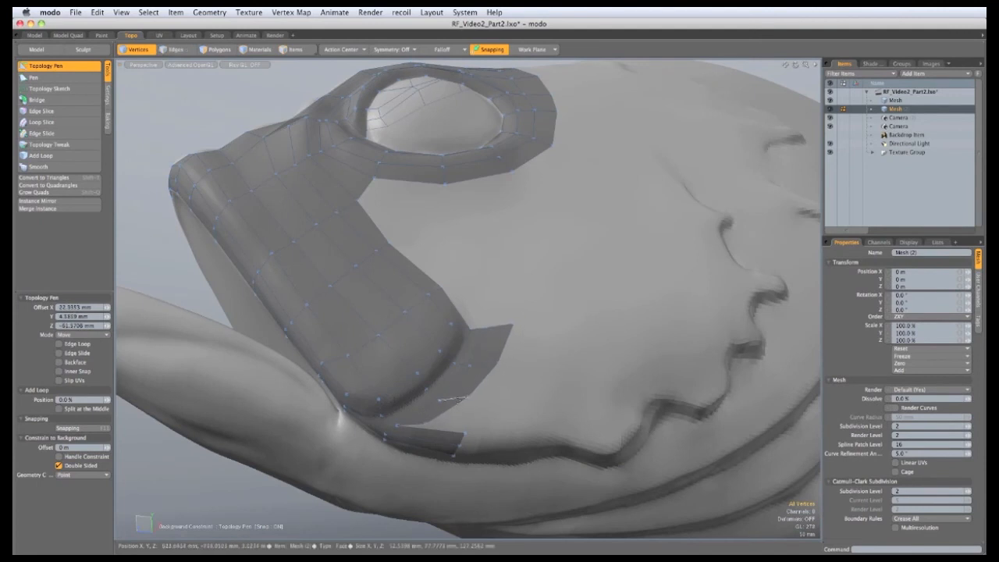
left_click_drag(426, 424, 466, 433)
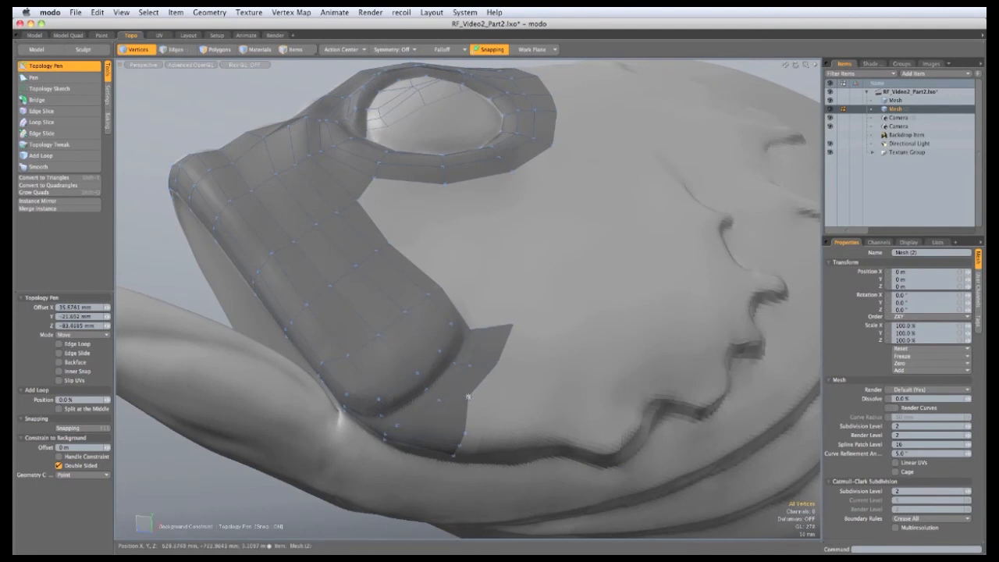
left_click_drag(468, 397, 474, 404)
left_click_drag(497, 362, 494, 366)
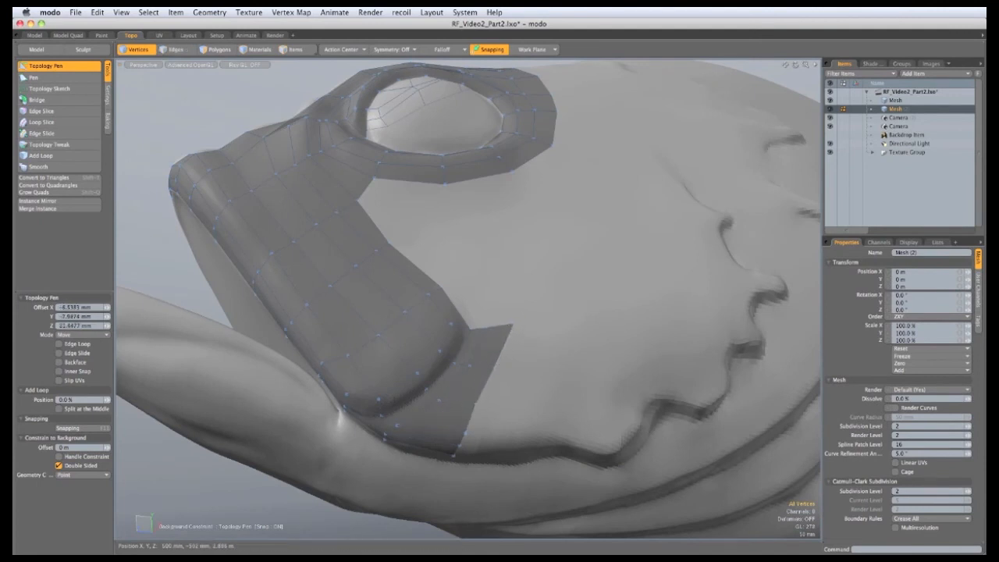
Pull new quads from boundary edges and the notch corner to fill most of the cheek notch
left_click_drag(507, 325, 500, 367, "alt")
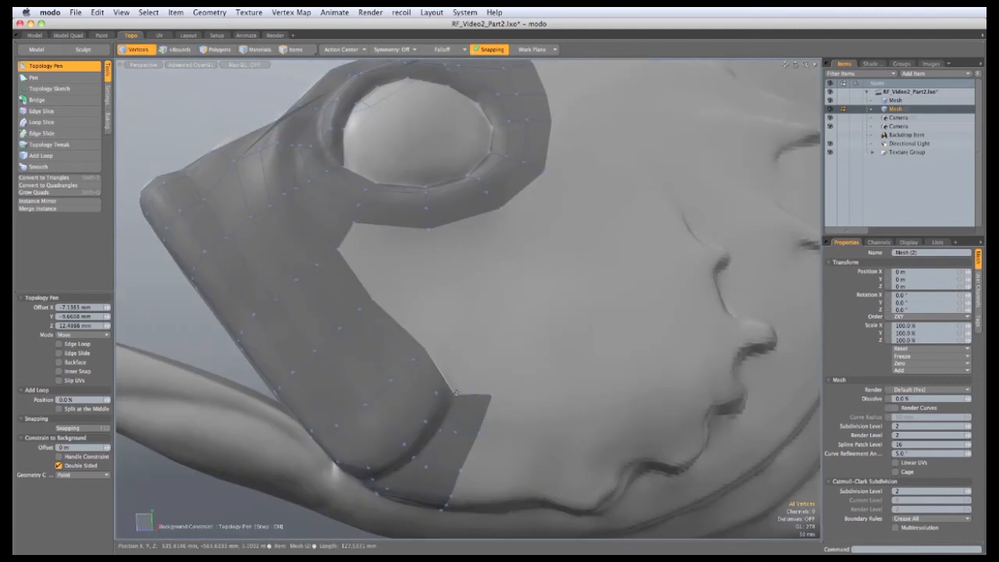
left_click_drag(438, 372, 437, 298, "shift")
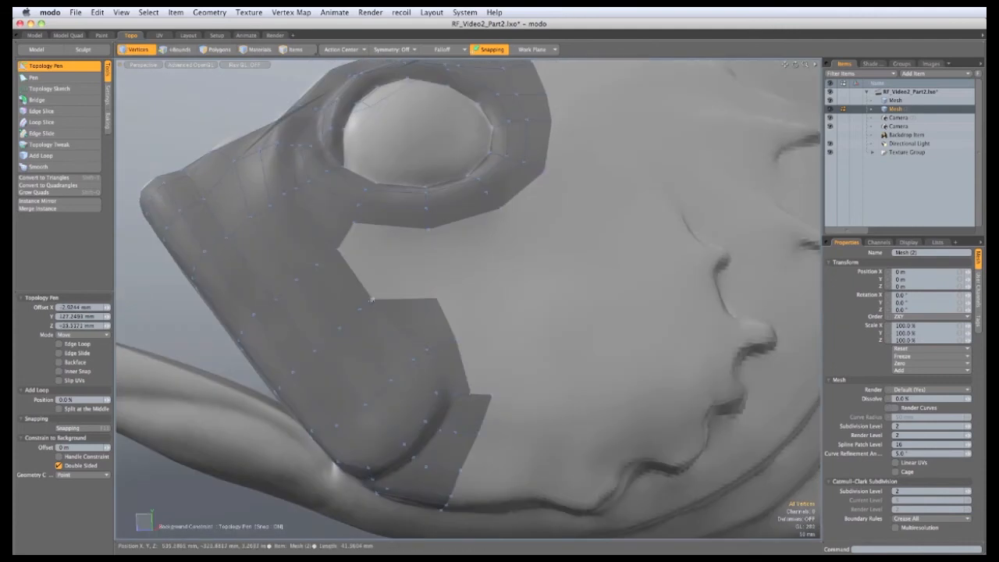
left_click_drag(374, 299, 425, 257, "shift")
left_click_drag(385, 227, 390, 328, "shift")
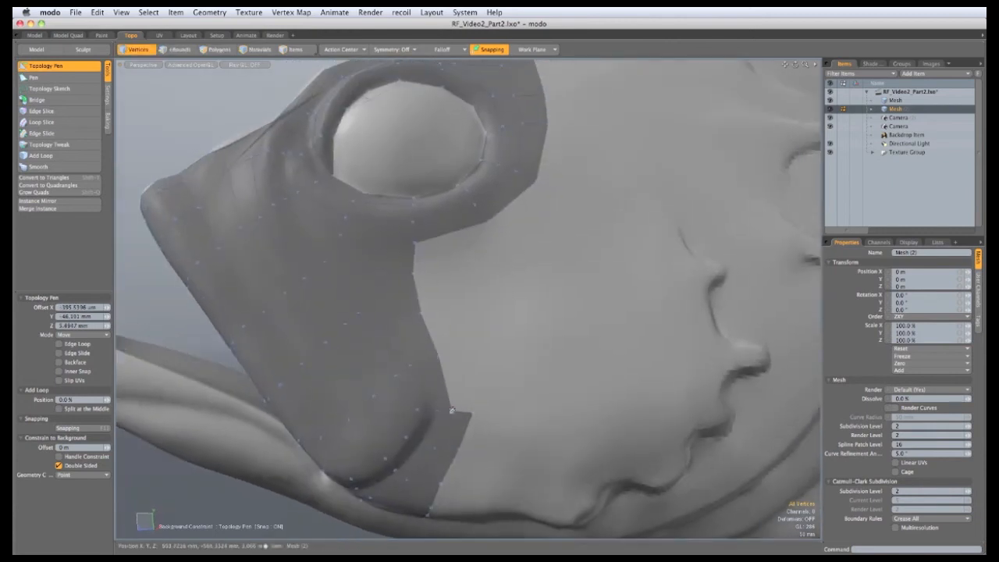
left_click_drag(453, 411, 414, 270, "shift")
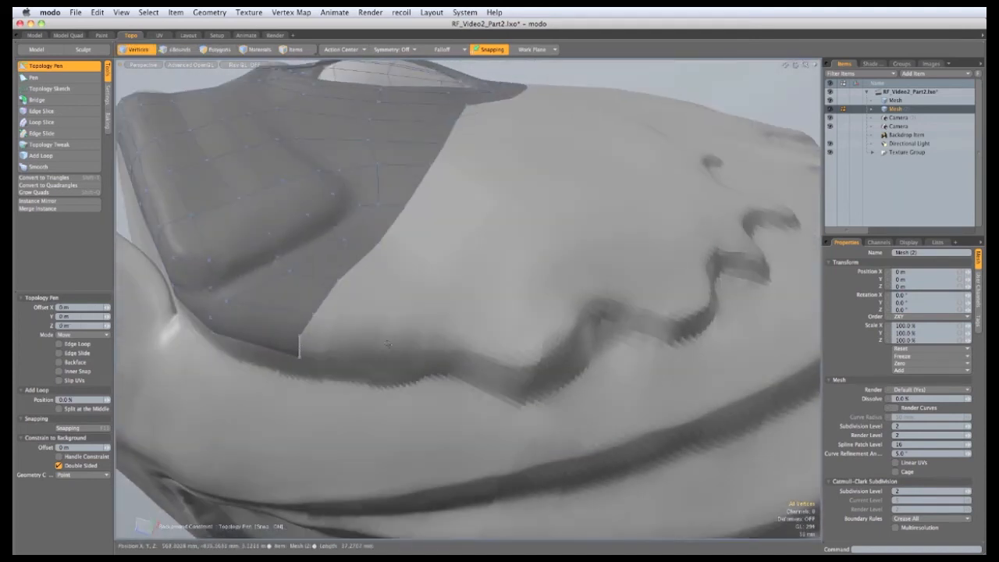
Pull a quad strip along the zigzag gill edge, snapping corners onto neighbours and extending its end upward
left_click_drag(300, 347, 490, 417, "shift")
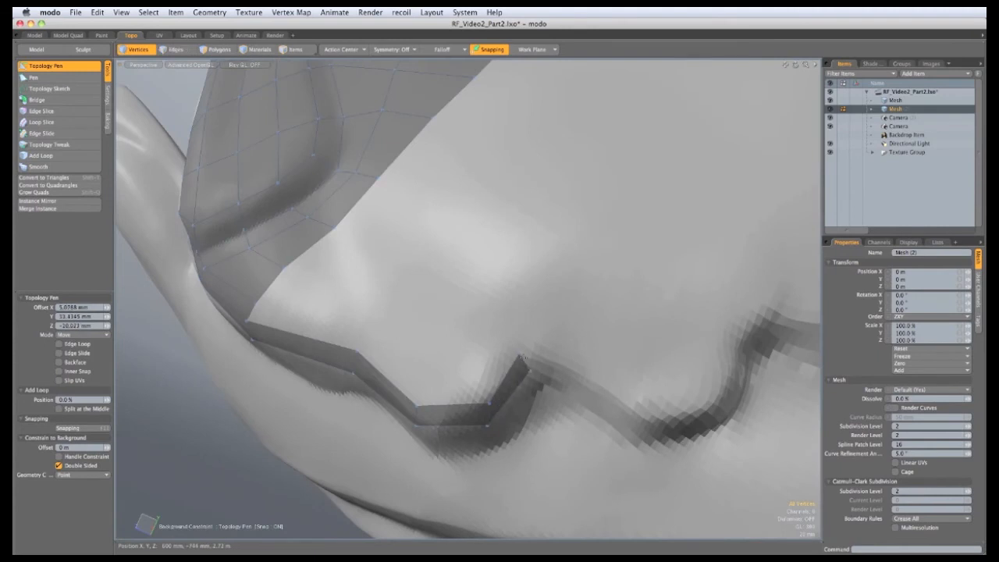
left_click_drag(505, 367, 598, 270)
left_click_drag(376, 287, 388, 340, "alt")
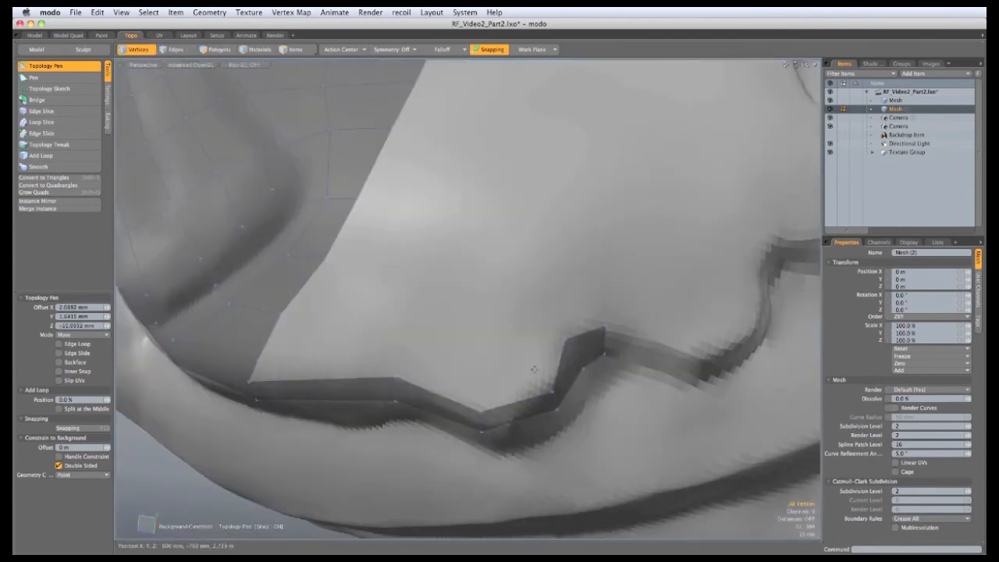
left_click_drag(560, 365, 396, 378, "shift")
left_click_drag(437, 351, 558, 339, "alt")
left_click_drag(558, 339, 469, 386, "alt+shift")
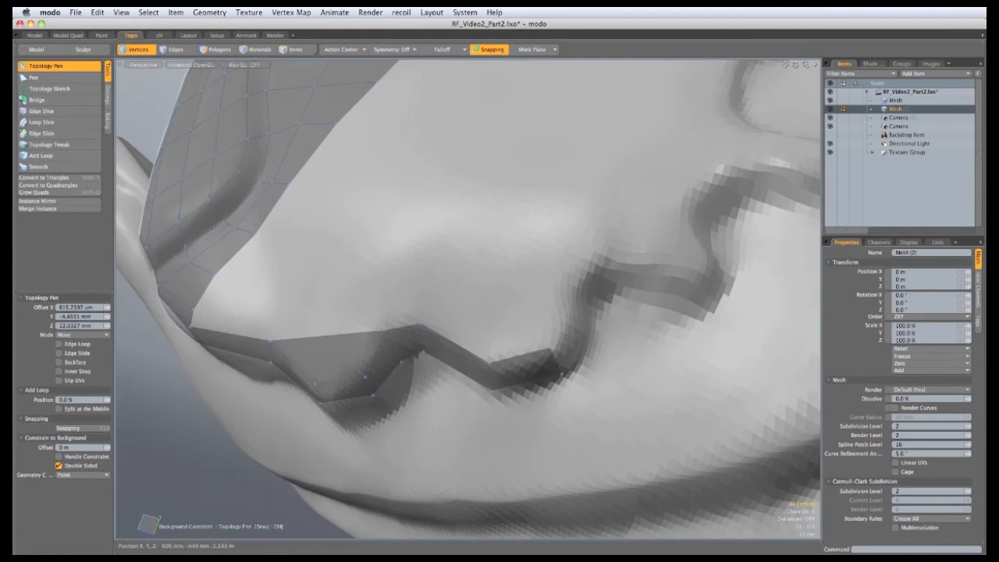
left_click_drag(561, 372, 607, 273)
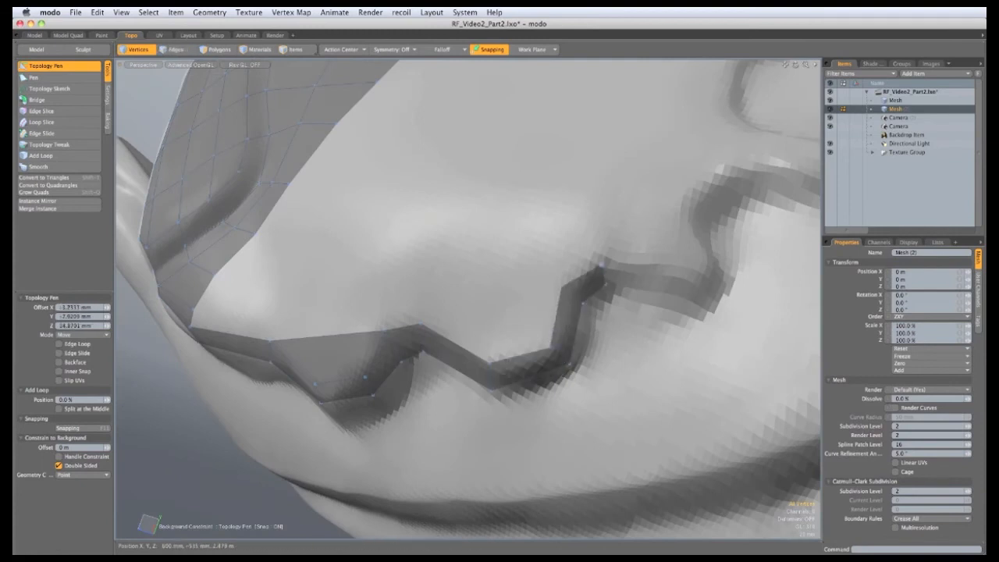
left_click_drag(546, 318, 561, 300, "alt")
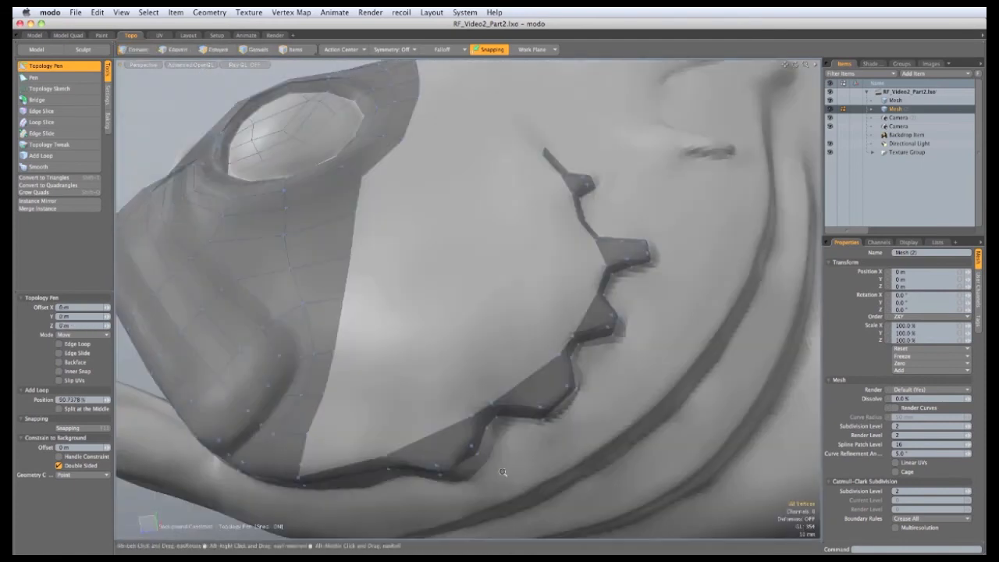
left_click_drag(503, 472, 540, 425, "ctrl+alt")
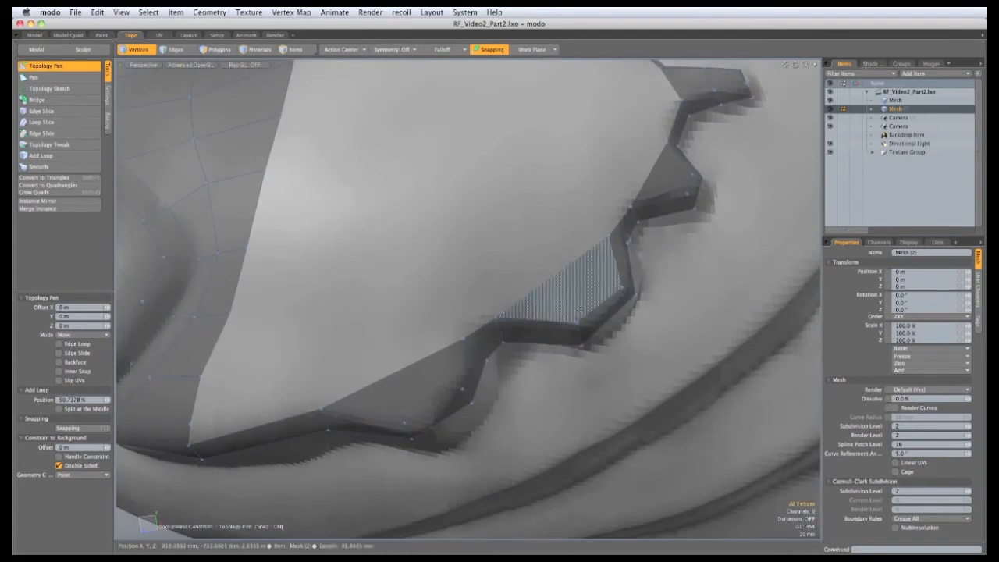
Insert two edge loops across the toothed gill strip
left_click_drag(410, 449, 184, 374, "ctrl+alt")
left_click(82, 334)
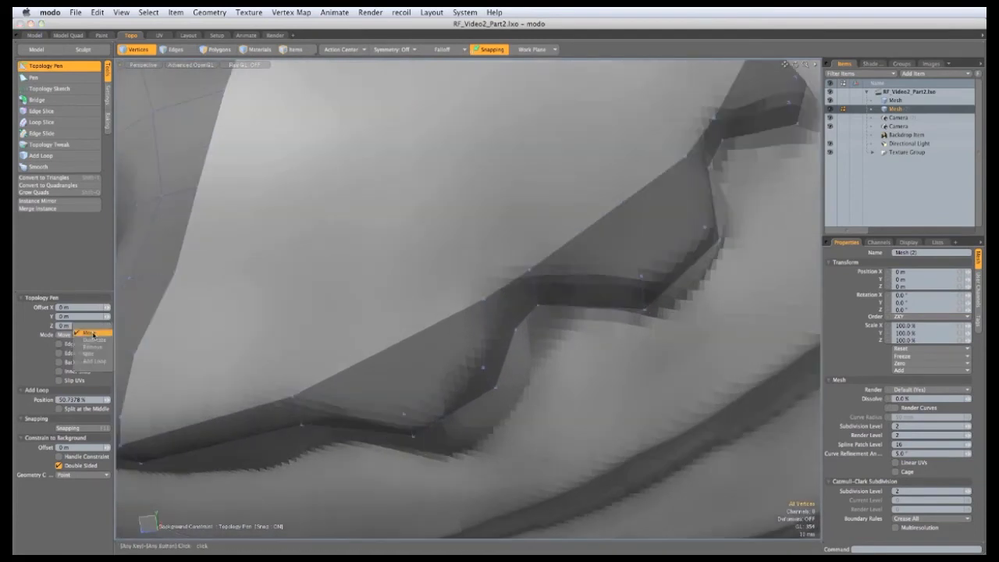
left_click(89, 362)
left_click_drag(516, 410, 459, 385, "alt")
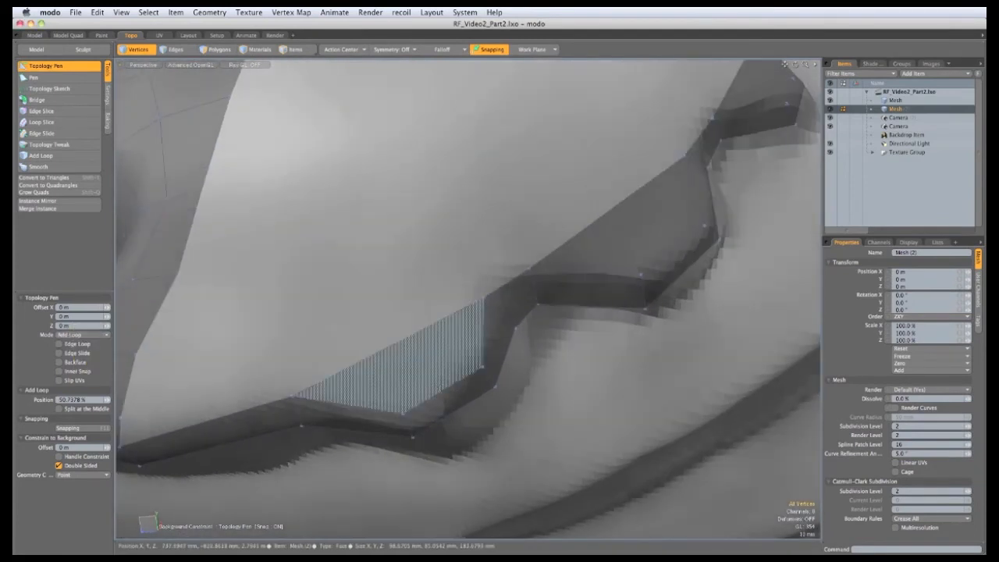
left_click(443, 391)
left_click(620, 295)
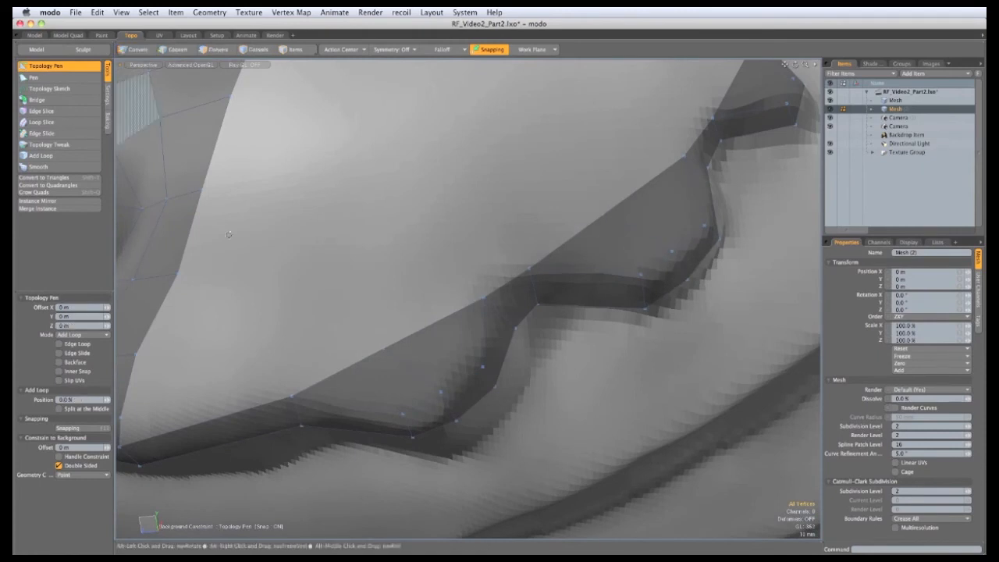
Pull new quads from the corner vertex and the strip's bottom and lower edges
left_click_drag(284, 222, 363, 342, "alt")
left_click_drag(245, 431, 606, 272, "shift")
left_click_drag(455, 274, 418, 390, "alt")
left_click_drag(480, 473, 508, 338, "shift")
left_click_drag(560, 402, 551, 293, "shift")
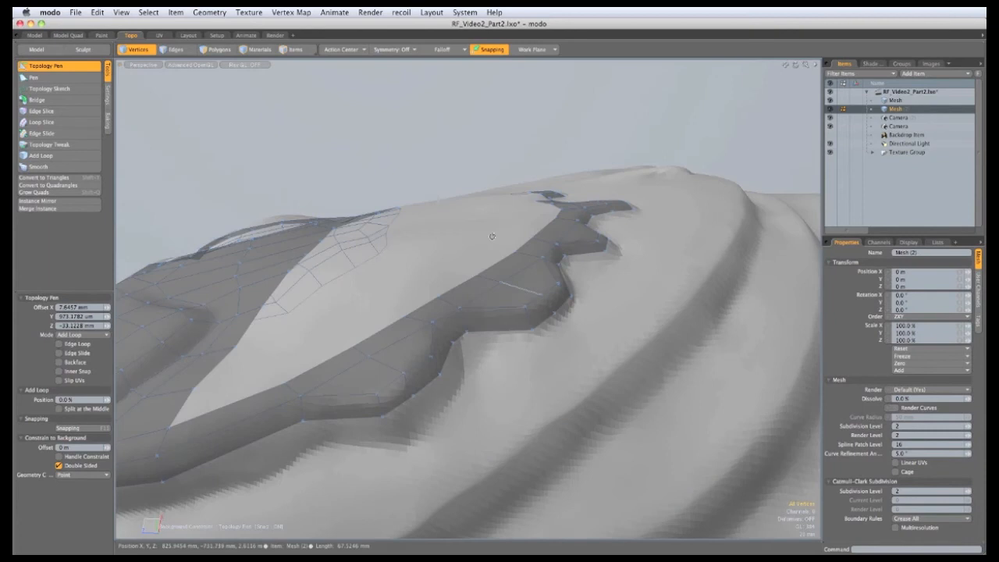
left_click_drag(492, 236, 469, 445, "alt")
left_click_drag(468, 445, 556, 351, "ctrl+alt")
Undo a misplaced quad, then pull a quad up and snap its corner onto the neighbouring strip tip
left_click_drag(567, 297, 551, 308, "shift")
left_click_drag(506, 297, 502, 394, "alt+shift")
left_click_drag(502, 394, 510, 284, "ctrl+alt")
key("super+z")
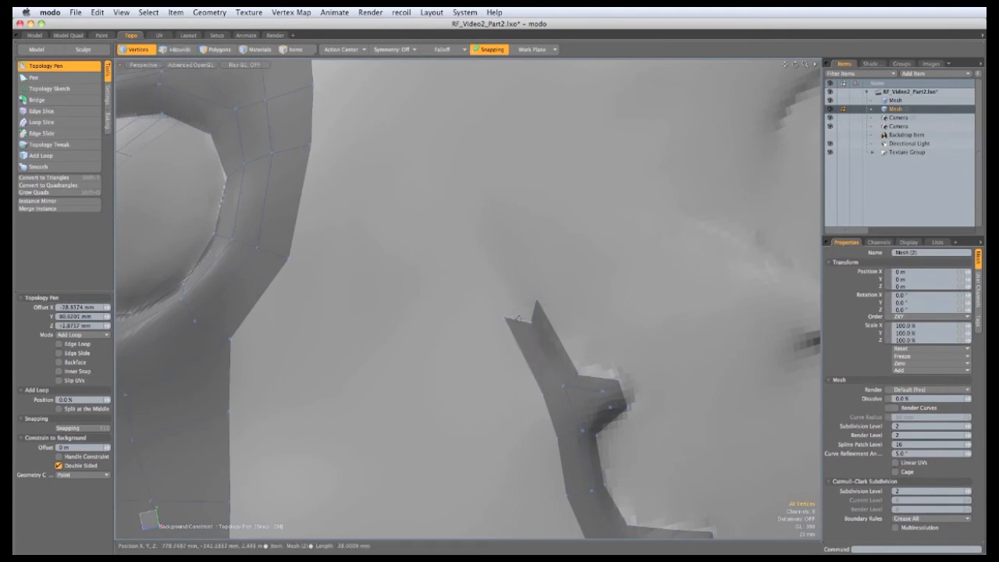
left_click_drag(517, 319, 536, 301, "shift")
left_click_drag(494, 269, 496, 237)
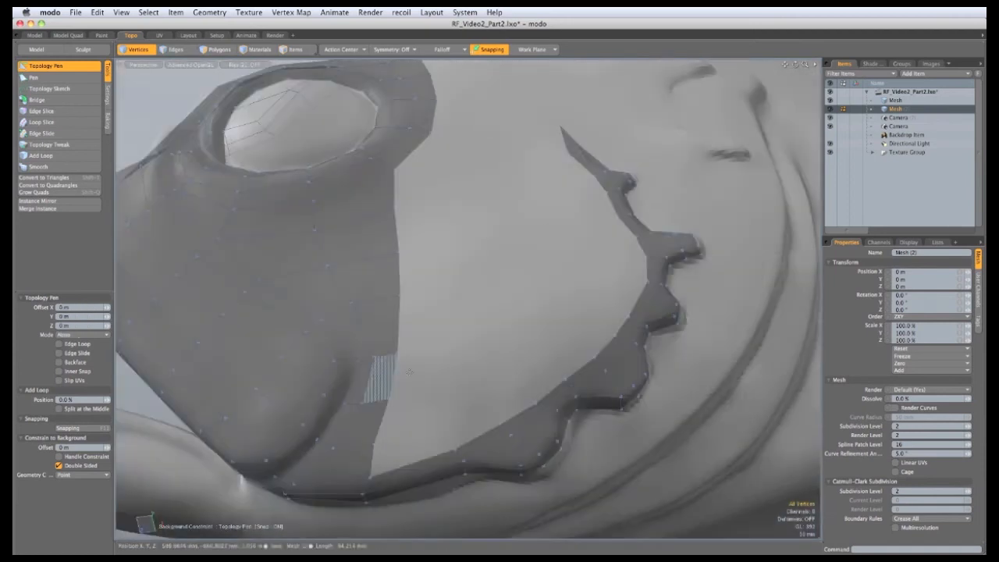
left_click_drag(408, 371, 472, 357, "alt")
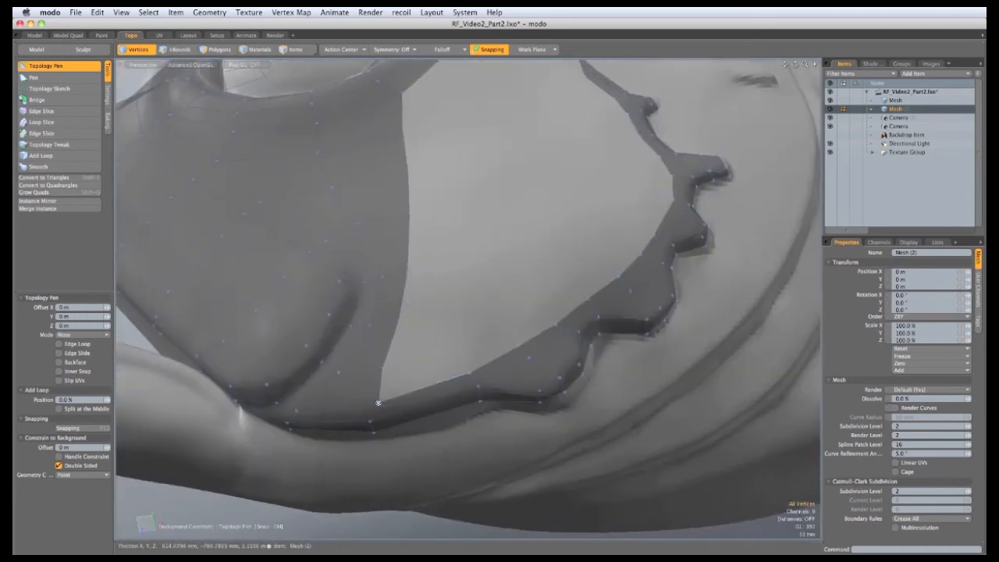
Pull a new quad from the corner vertex and move the opening's edge and notch vertices into place
left_click_drag(379, 403, 461, 350, "shift")
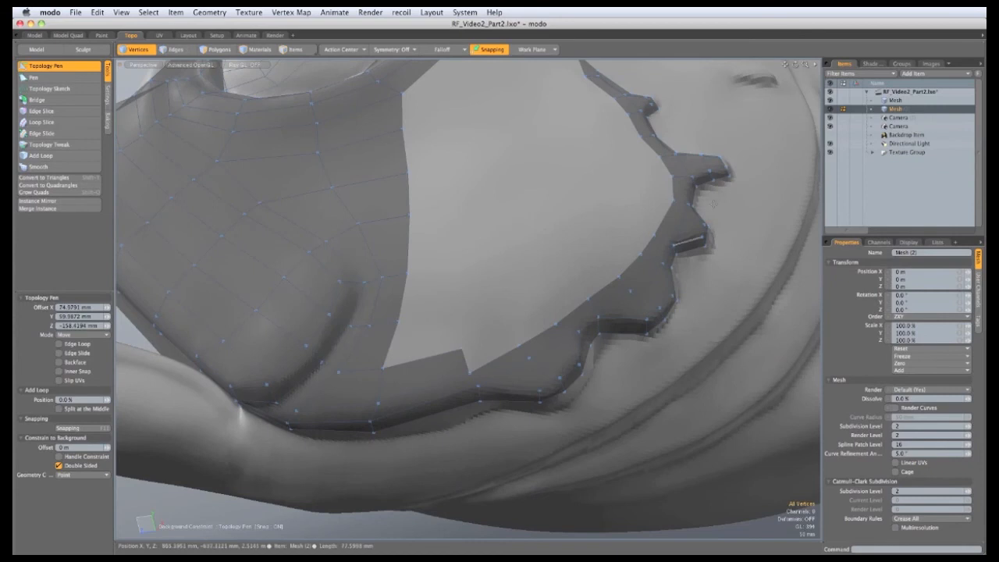
left_click_drag(690, 228, 693, 251, "alt")
left_click_drag(511, 362, 511, 368)
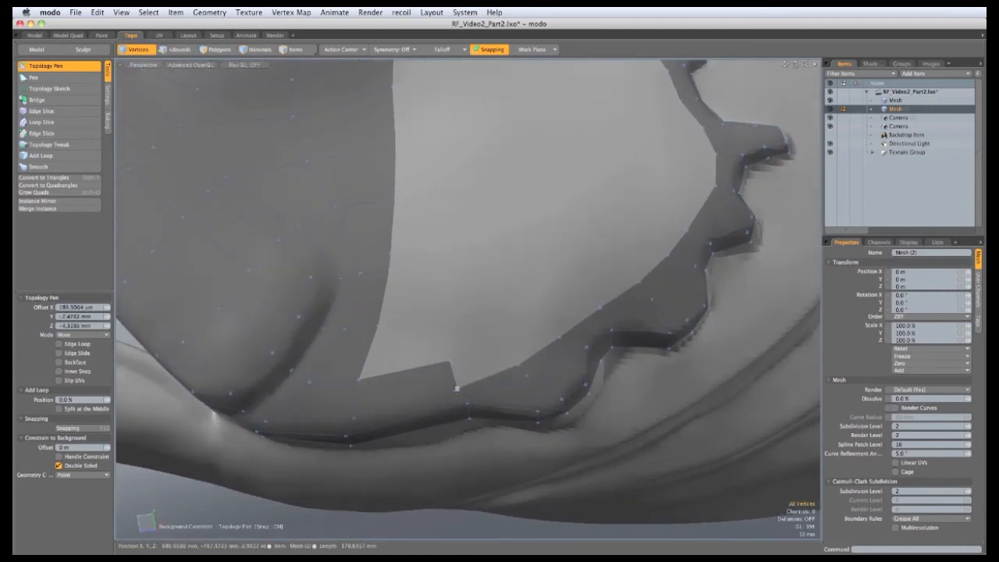
left_click_drag(468, 384, 540, 340)
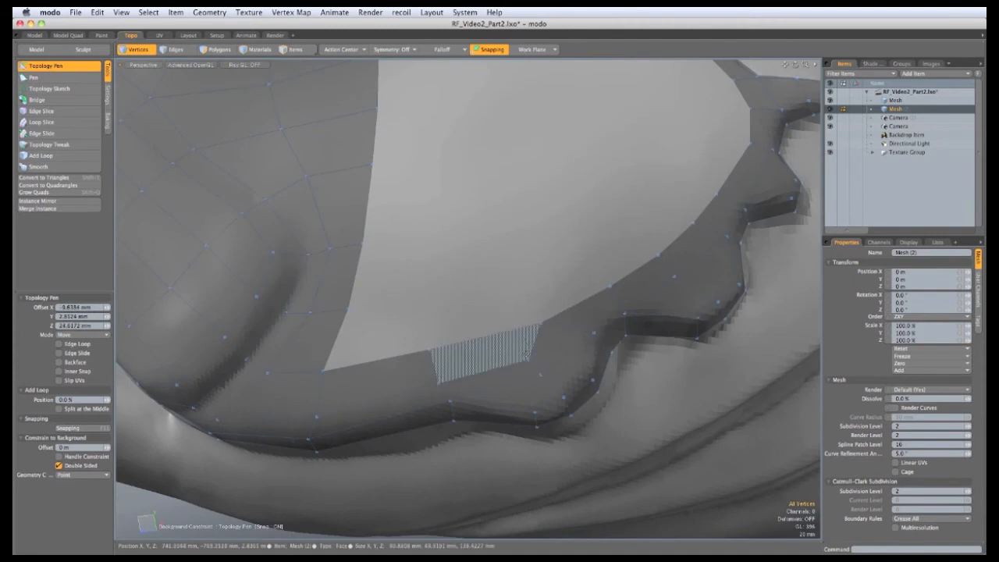
Pull a quad up from the notch corner and nudge the hole's corner vertex to fit the cheek
left_click_drag(531, 364, 466, 303, "alt")
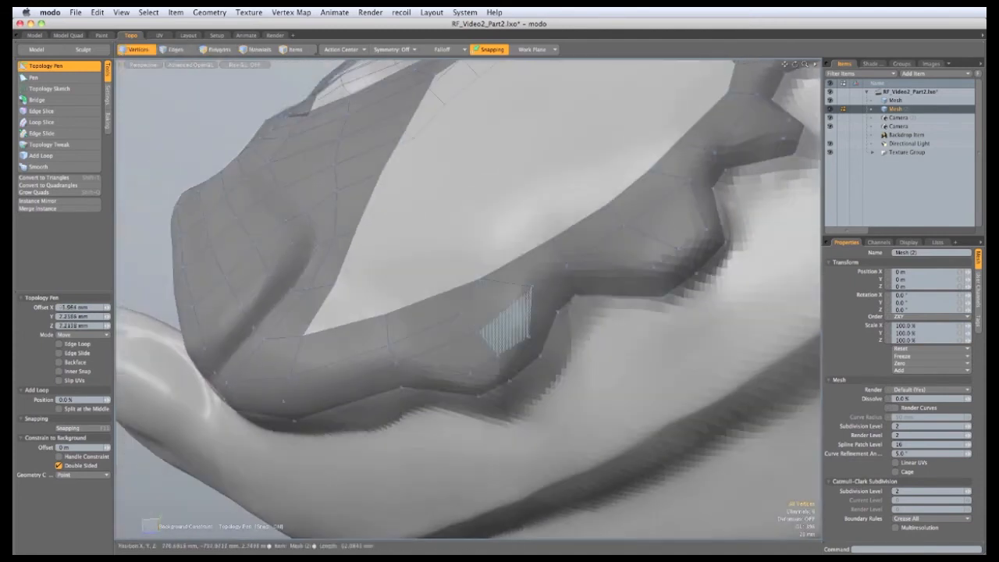
left_click_drag(340, 347, 437, 428, "alt")
mouse_move(437, 428)
left_mouse_down("ctrl+alt")
mouse_move(472, 432)
mouse_move(441, 431)
left_mouse_up("ctrl+alt")
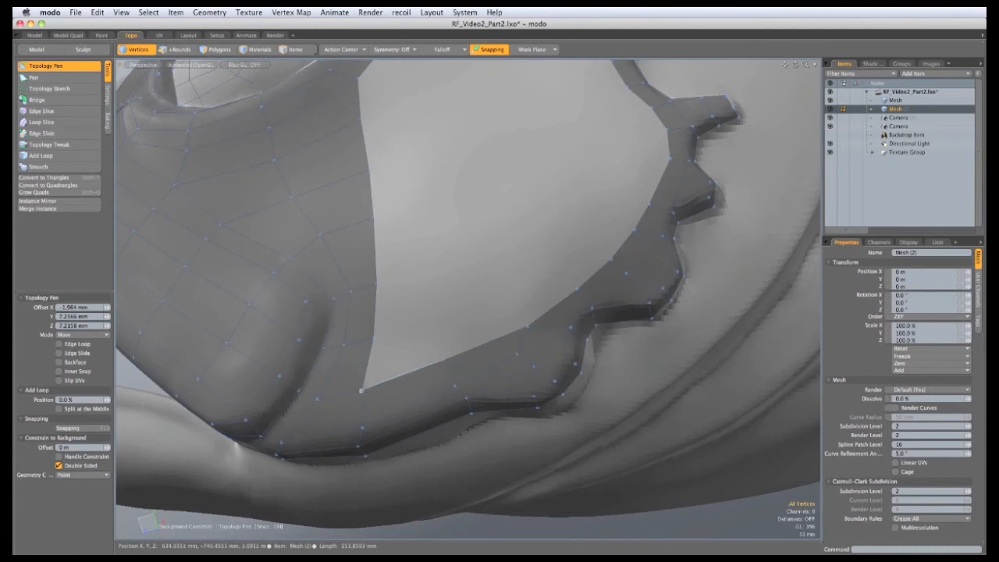
left_click_drag(362, 392, 512, 279, "shift")
left_click_drag(540, 238, 492, 292)
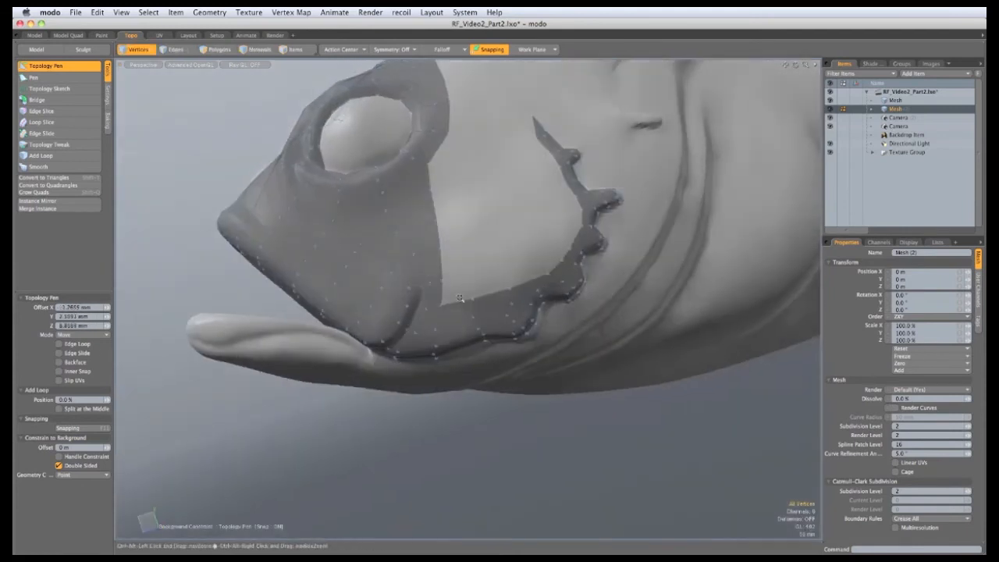
left_click_drag(422, 300, 565, 257, "ctrl+alt")
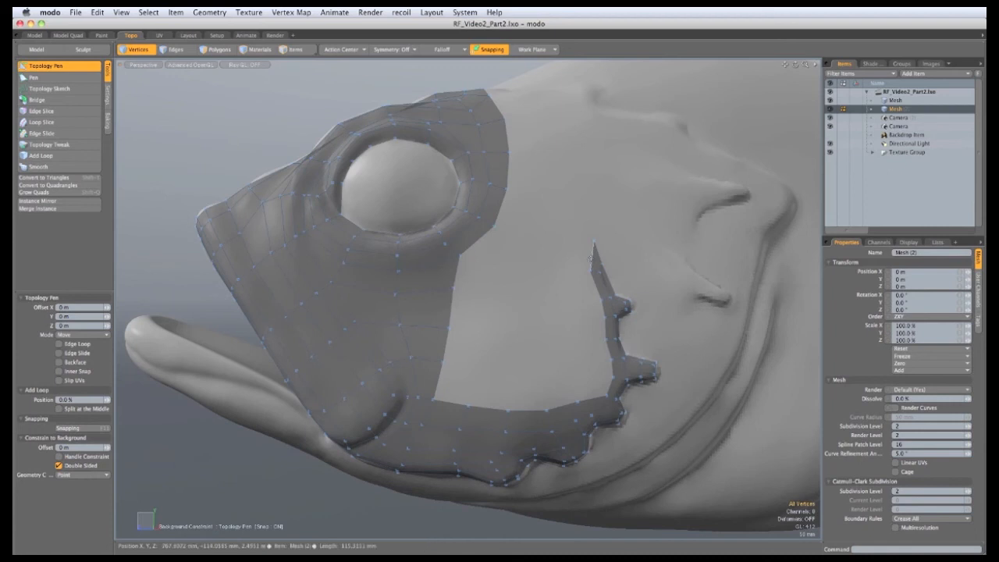
left_click_drag(555, 328, 388, 261, "alt")
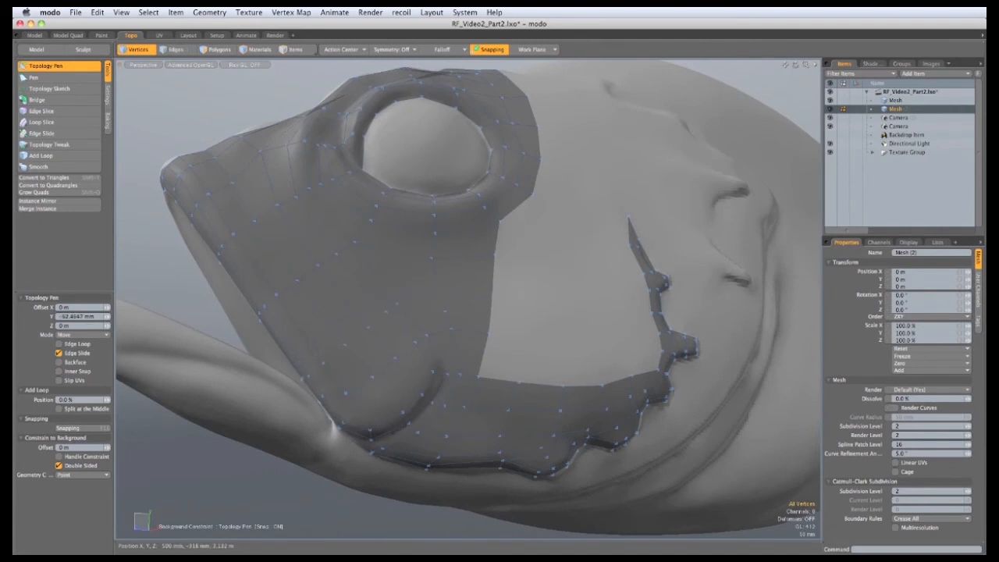
left_click_drag(394, 277, 343, 297, "alt")
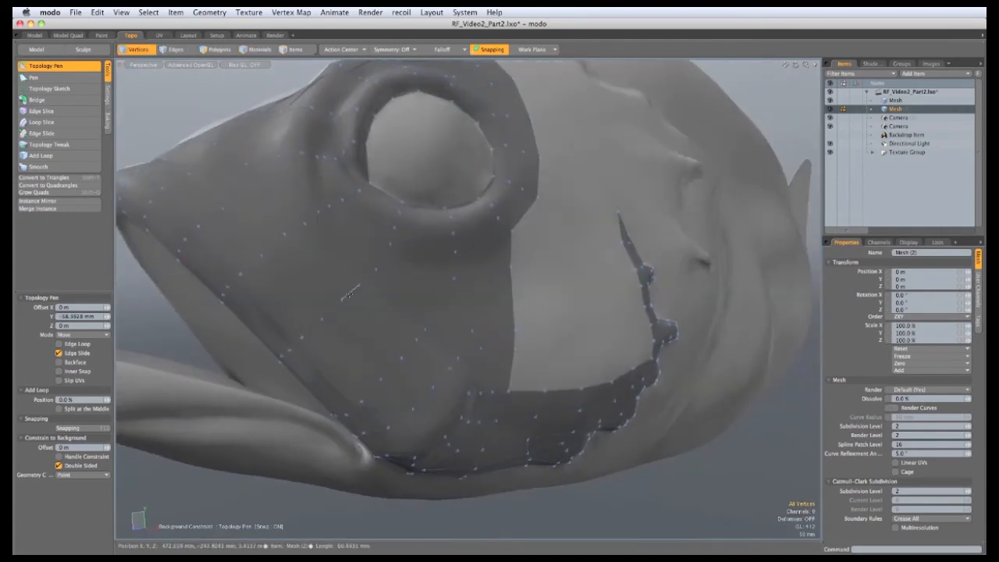
left_click_drag(318, 259, 280, 241, "alt")
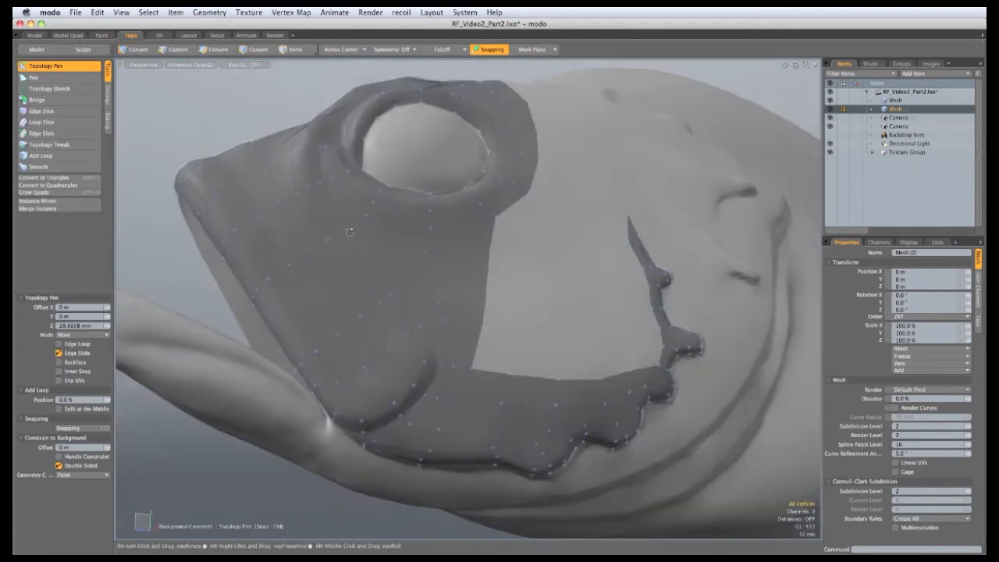
Insert an edge loop across the cheek mesh with Add Loop
left_click(67, 153)
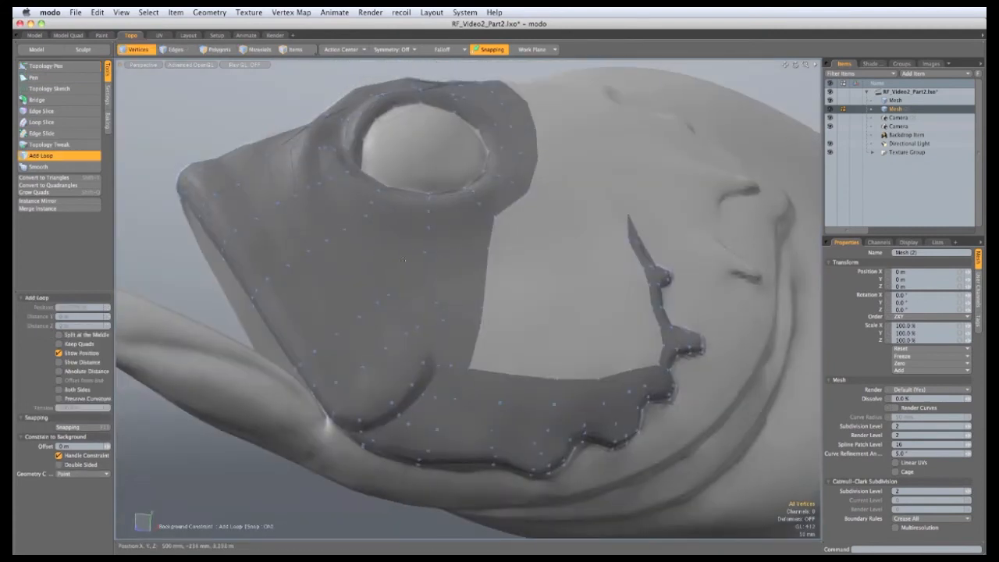
left_click(429, 273)
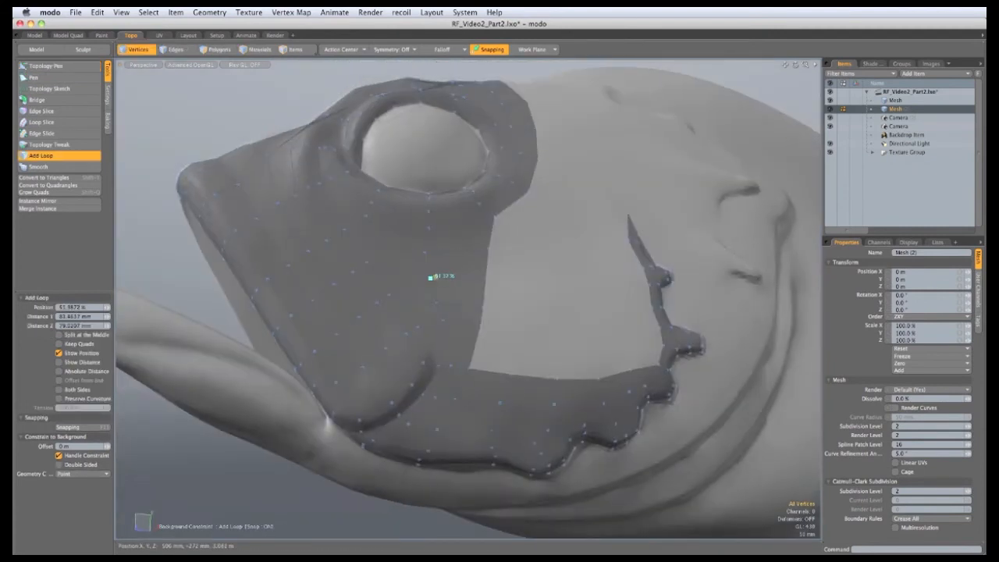
left_click_drag(502, 339, 462, 361, "alt")
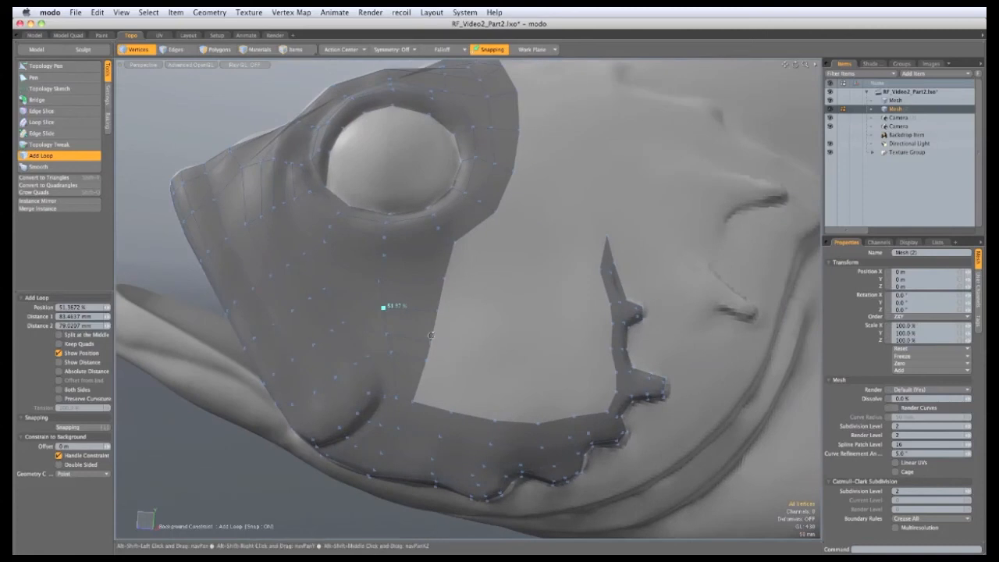
left_click(53, 68)
Extend the cheek patch's lower border into new quads toward the lip strip
left_click(66, 67)
left_click_drag(568, 274, 581, 304, "alt")
left_click_drag(494, 295, 425, 359, "alt")
left_click_drag(422, 407, 435, 365, "shift")
left_click_drag(441, 411, 580, 399, "shift")
Snap the patch corner onto the gill strip, then extend a thin quad strip along the gill-cover outline
left_click_drag(461, 390, 490, 401, "alt")
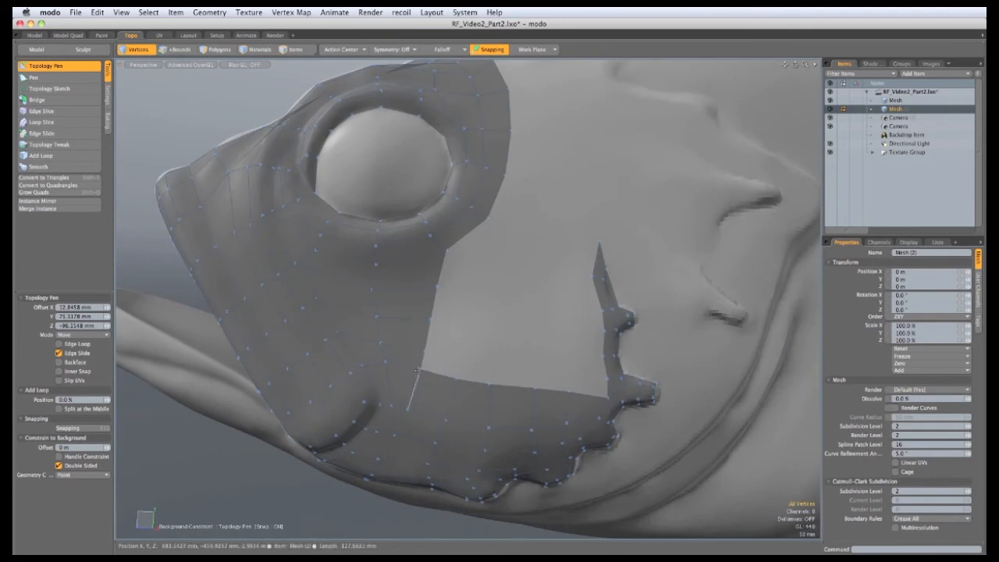
left_click_drag(421, 365, 537, 385, "shift")
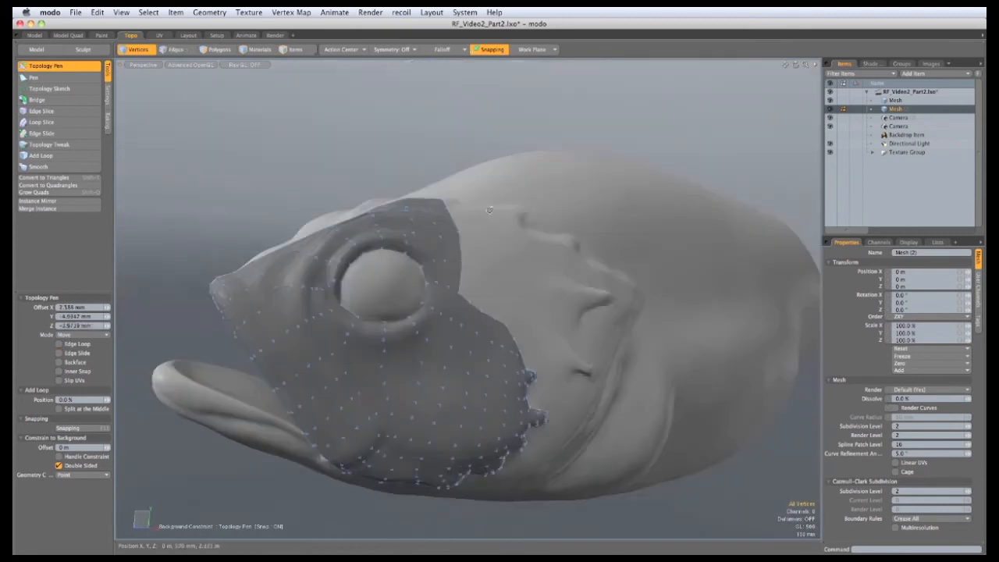
left_click_drag(489, 210, 478, 301, "alt")
left_click_drag(478, 301, 446, 305, "alt")
mouse_move(402, 272)
left_mouse_down("shift")
mouse_move(434, 267)
mouse_move(406, 264)
left_mouse_up("shift")
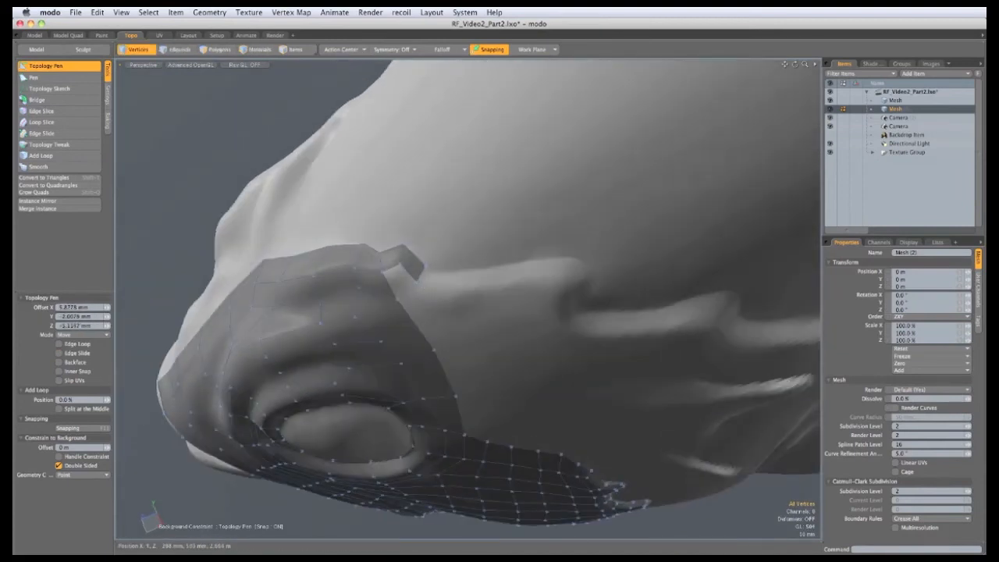
left_click_drag(427, 276, 528, 269, "shift")
mouse_move(529, 270)
left_mouse_down("alt")
mouse_move(498, 264)
mouse_move(529, 249)
mouse_move(543, 258)
left_mouse_up("alt")
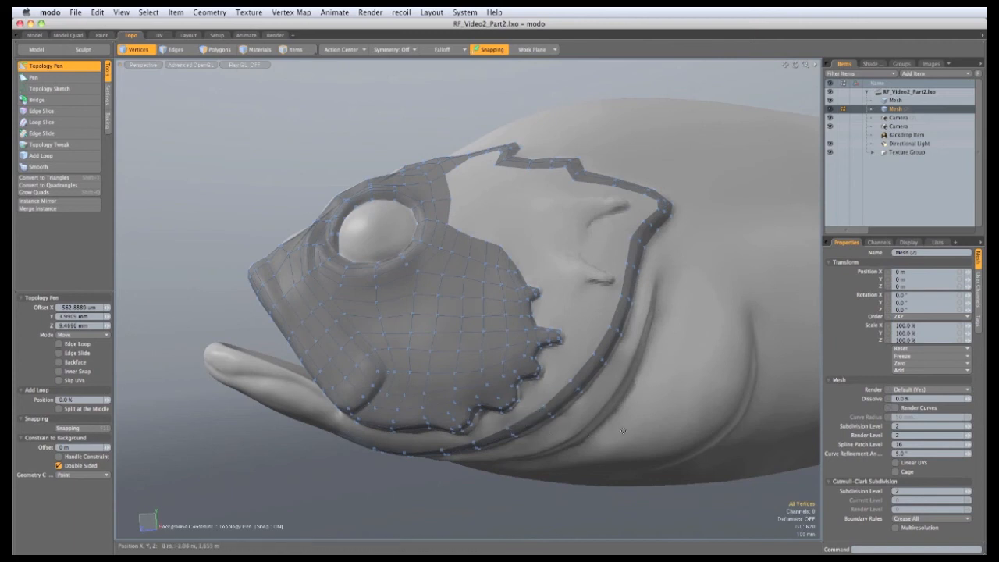
mouse_move(623, 430)
left_mouse_down("alt")
mouse_move(477, 284)
mouse_move(537, 317)
mouse_move(420, 272)
mouse_move(508, 319)
mouse_move(471, 305)
mouse_move(499, 328)
mouse_move(460, 307)
mouse_move(529, 382)
mouse_move(463, 367)
mouse_move(494, 408)
mouse_move(479, 422)
mouse_move(472, 410)
mouse_move(496, 430)
mouse_move(470, 431)
mouse_move(455, 412)
mouse_move(575, 444)
mouse_move(590, 437)
left_mouse_up("alt")
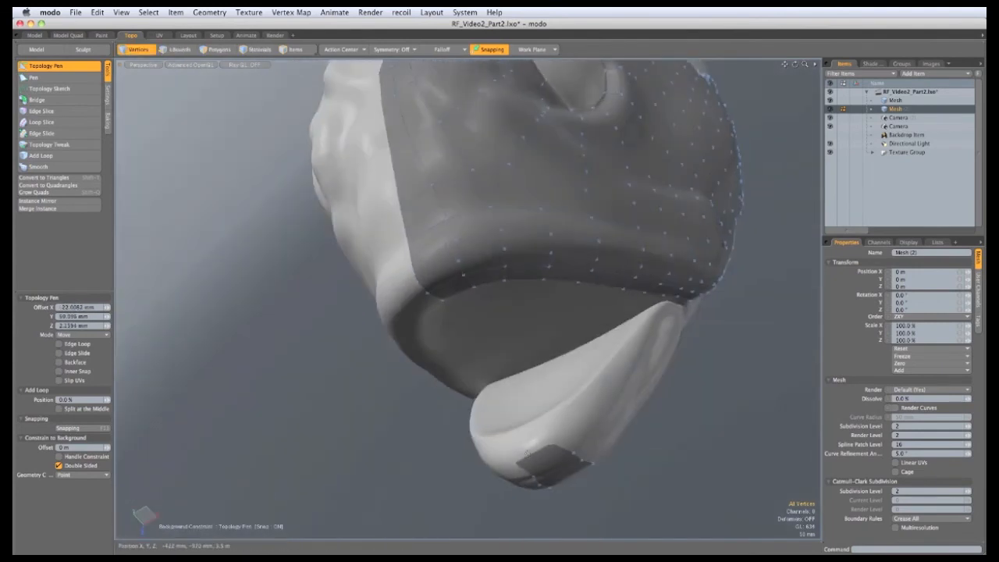
Extend the jaw strip's end quad and extrude two lower-lip polygons to the right
left_click_drag(534, 449, 523, 329, "shift")
left_click_drag(523, 329, 433, 419, "alt")
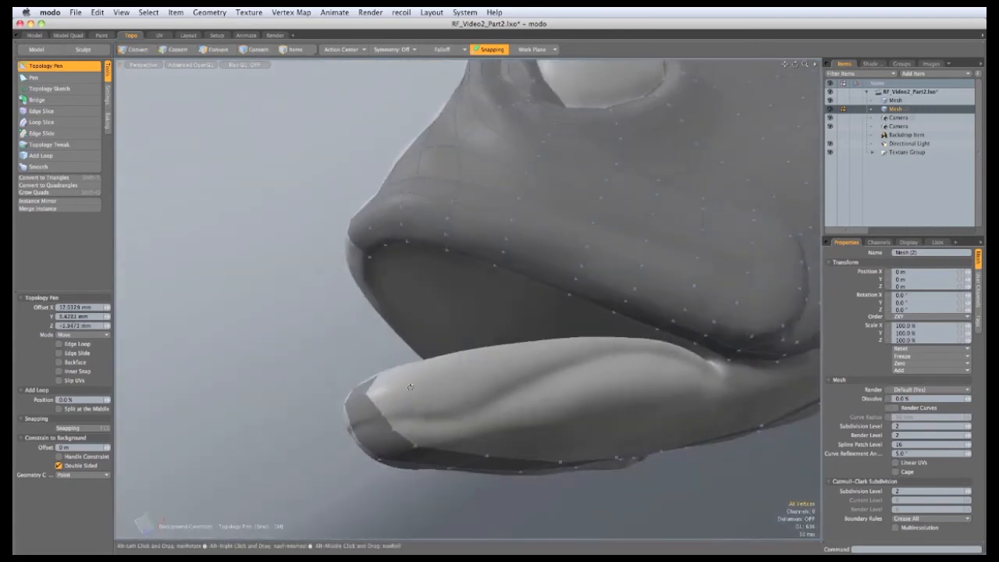
left_click_drag(394, 375, 472, 338, "alt+shift")
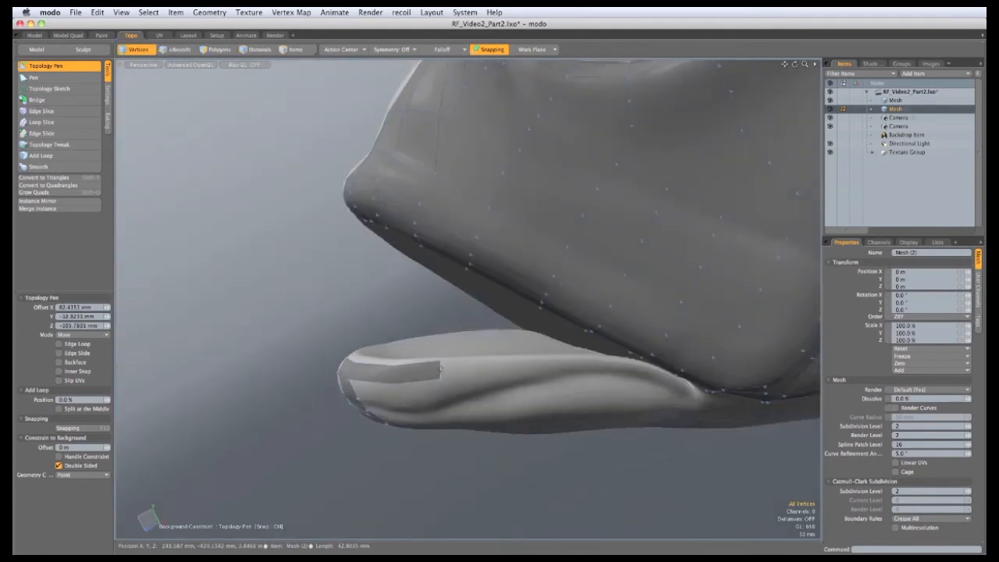
left_click_drag(443, 369, 534, 359, "shift")
left_click_drag(533, 359, 529, 316, "alt")
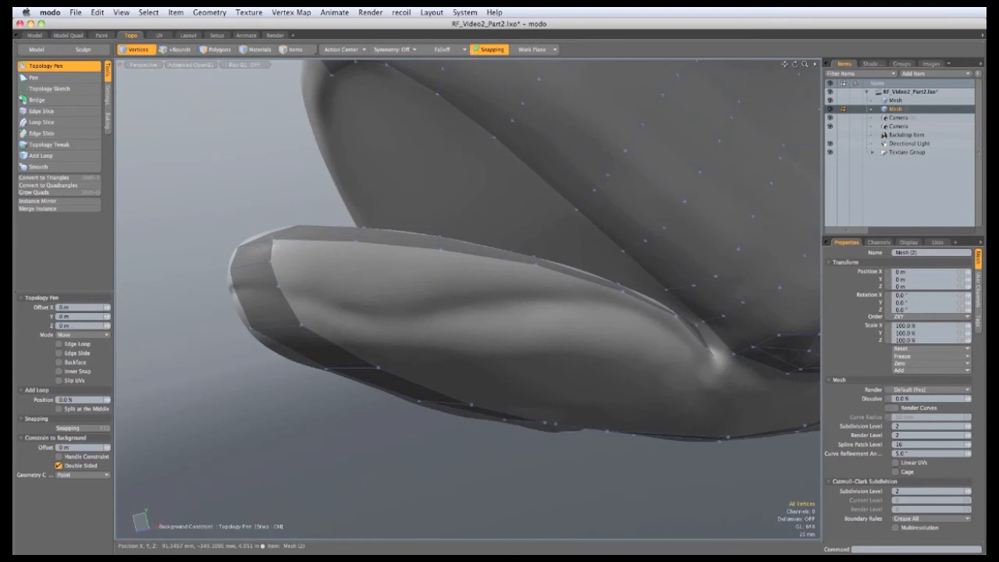
Extrude the upper strip's edge downward and add three more polygons along the lip
left_click_drag(314, 241, 441, 260, "shift")
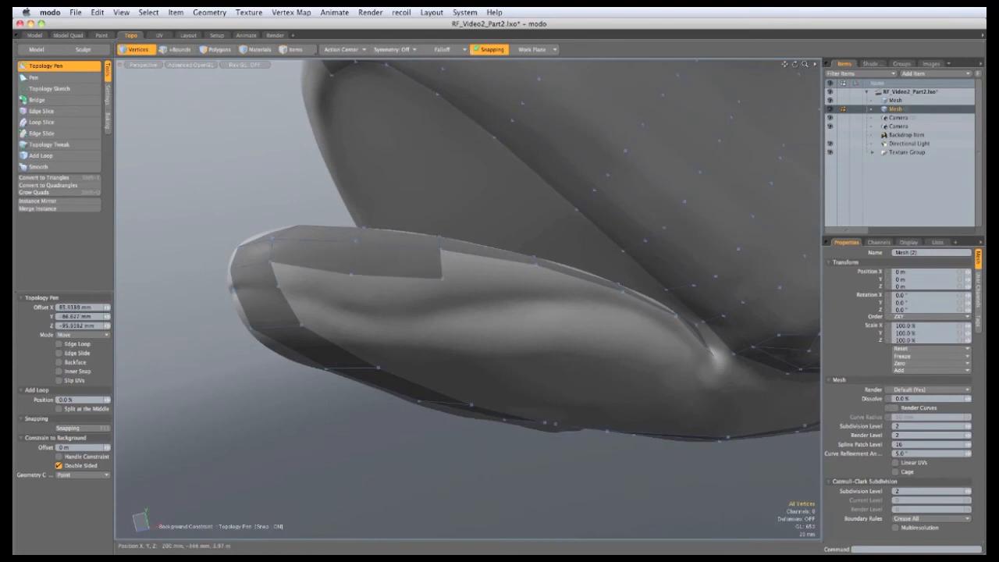
left_click_drag(492, 312, 429, 297, "alt")
left_click_drag(377, 260, 411, 279, "shift")
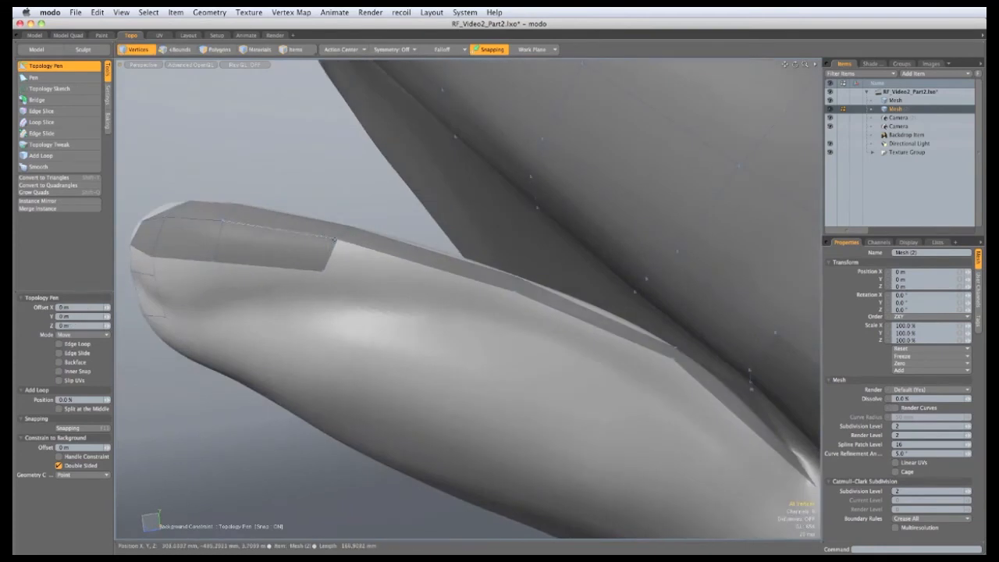
left_click_drag(328, 261, 347, 296, "shift")
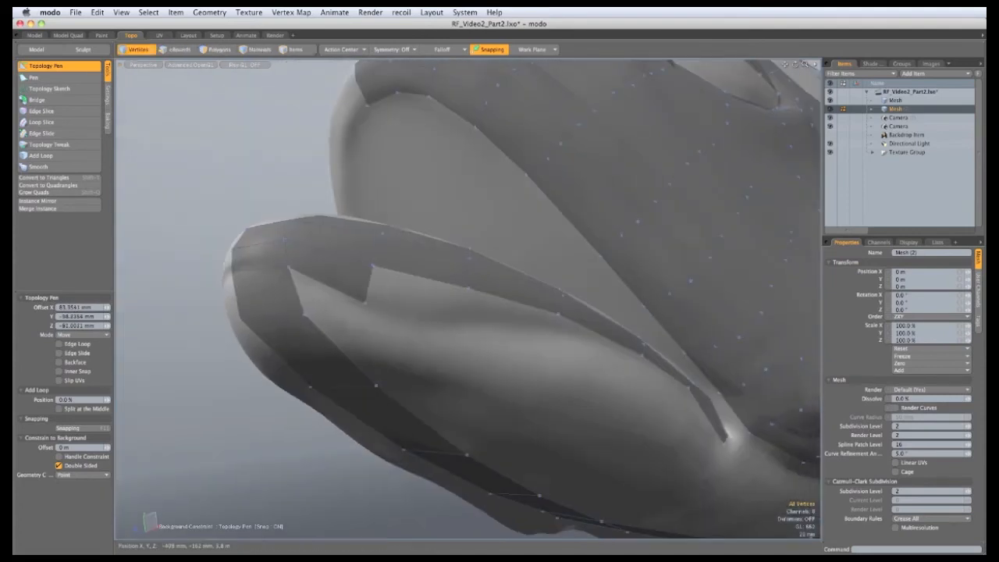
Extrude the next strip edge down into a polygon and adjust its lower edge and corner
left_click_drag(421, 279, 420, 316, "shift")
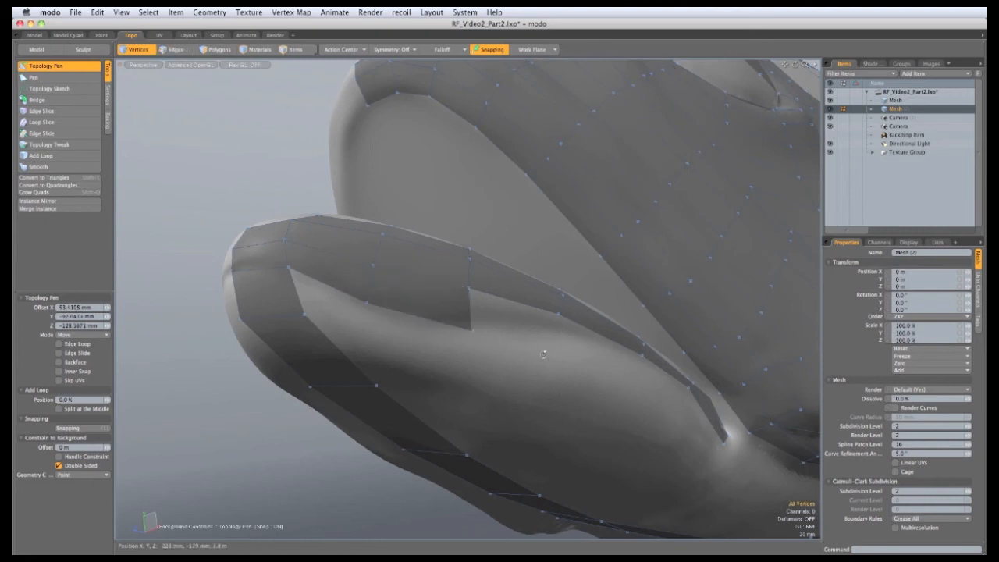
left_click_drag(542, 352, 506, 361, "alt")
left_click_drag(530, 379, 595, 406, "alt")
left_click_drag(485, 349, 490, 333)
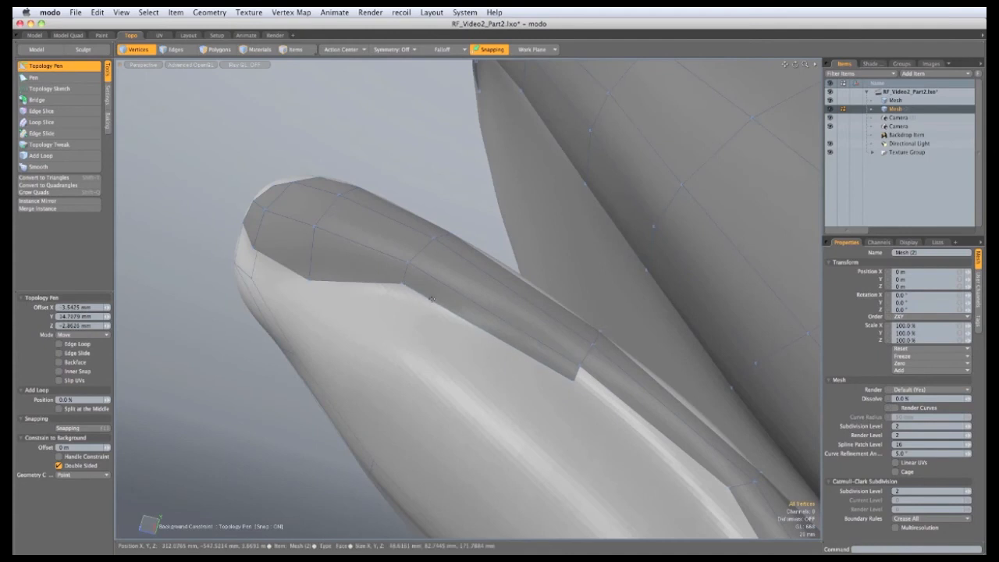
left_click_drag(399, 285, 400, 292)
Extend the strip's end toward the far strip and move its corner vertices to close the gap
left_click_drag(539, 367, 572, 284, "alt")
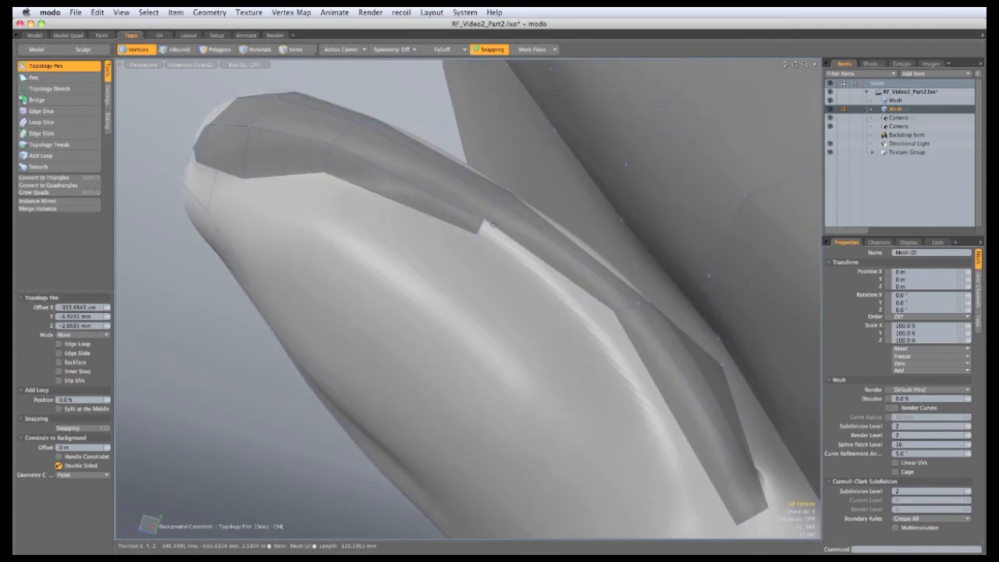
left_click_drag(482, 226, 589, 324, "shift")
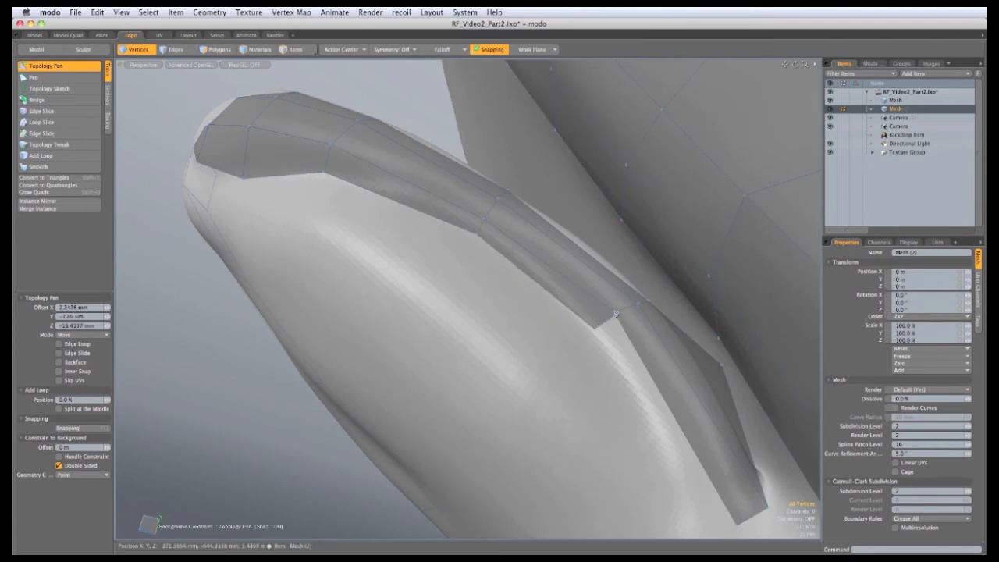
left_click_drag(620, 384, 557, 290, "alt+shift")
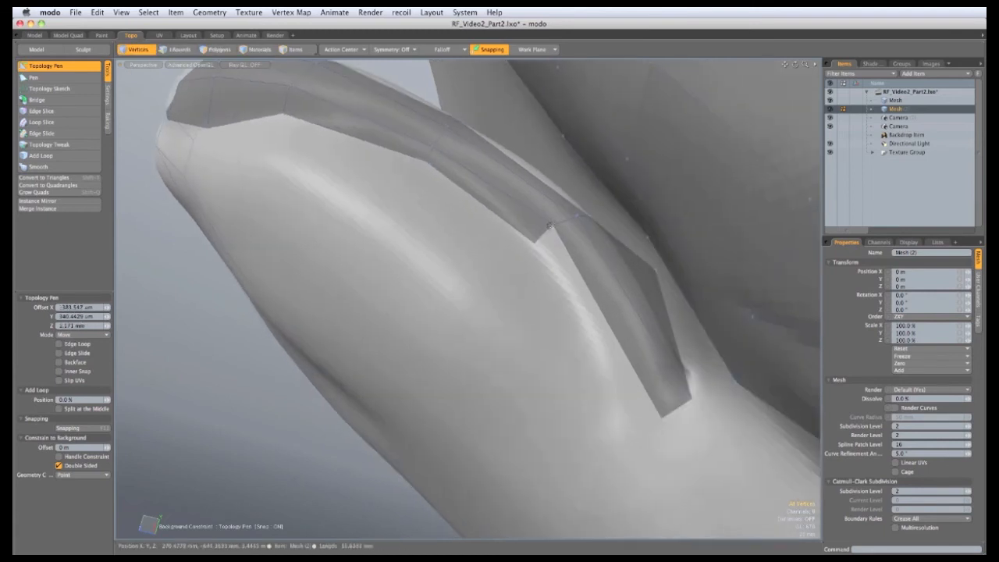
mouse_move(538, 239)
left_mouse_down()
mouse_move(560, 253)
mouse_move(536, 243)
left_mouse_up()
left_click_drag(662, 417, 635, 442)
scroll(591, 336, "down", 3)
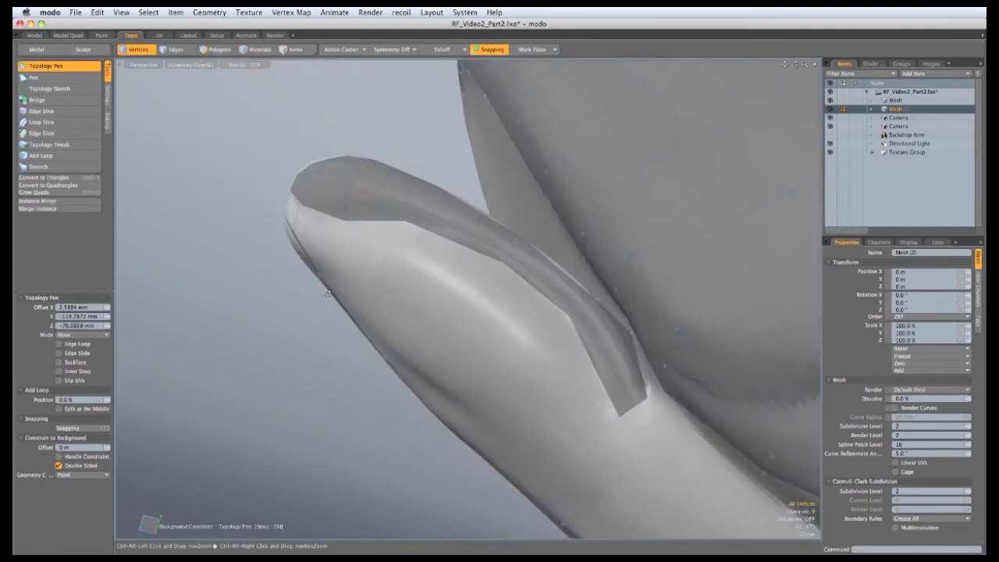
left_click_drag(590, 336, 511, 335, "alt")
Pull new quads from the hole's corner and along its edge to fill the corner notch
left_click_drag(320, 185, 433, 261, "shift")
left_click_drag(390, 228, 476, 273, "alt")
left_click_drag(371, 243, 309, 314, "shift")
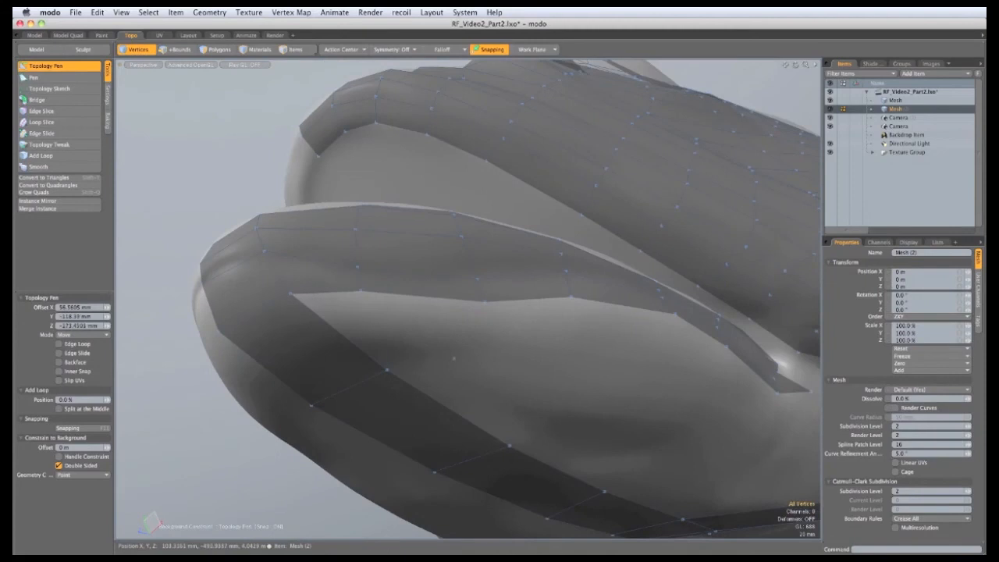
left_click_drag(424, 347, 411, 351, "shift")
left_click_drag(361, 291, 499, 344, "shift")
left_click_drag(486, 302, 521, 309, "shift")
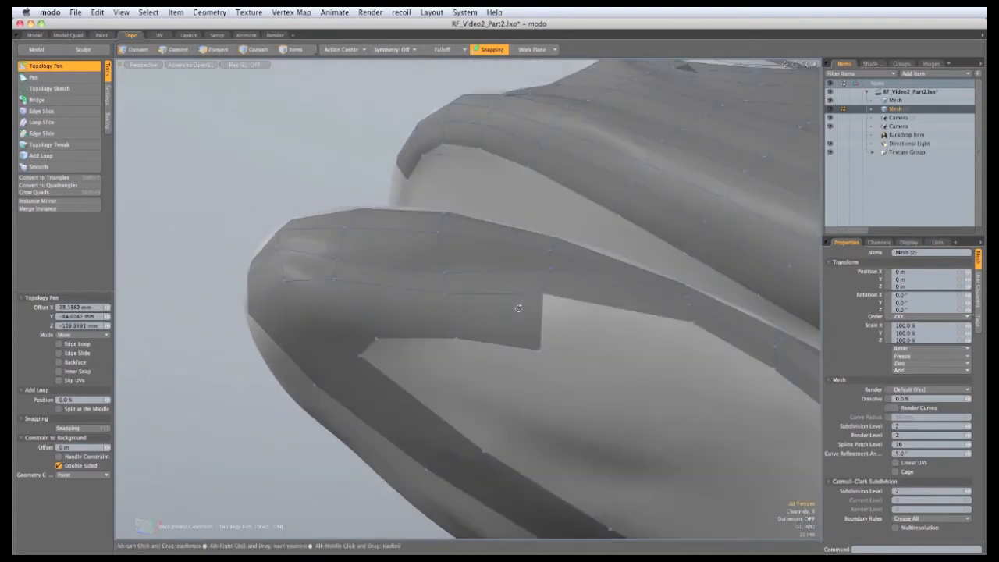
Extend the remaining edges downward into quads, filling the last gap along the lip
left_click_drag(541, 293, 516, 281, "alt+shift")
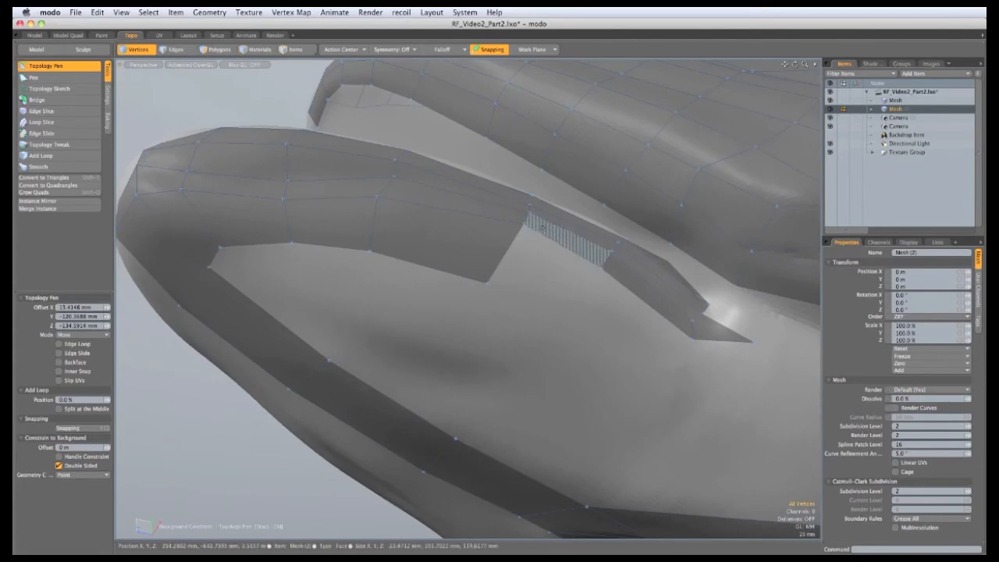
left_click_drag(563, 246, 541, 308, "shift")
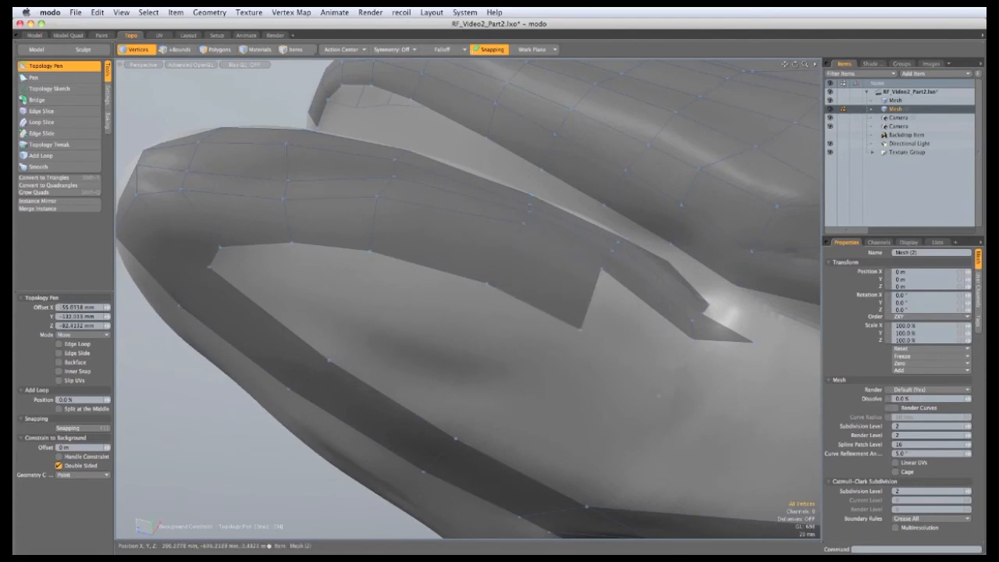
left_click_drag(631, 341, 633, 344, "shift")
left_click_drag(723, 340, 711, 380, "shift")
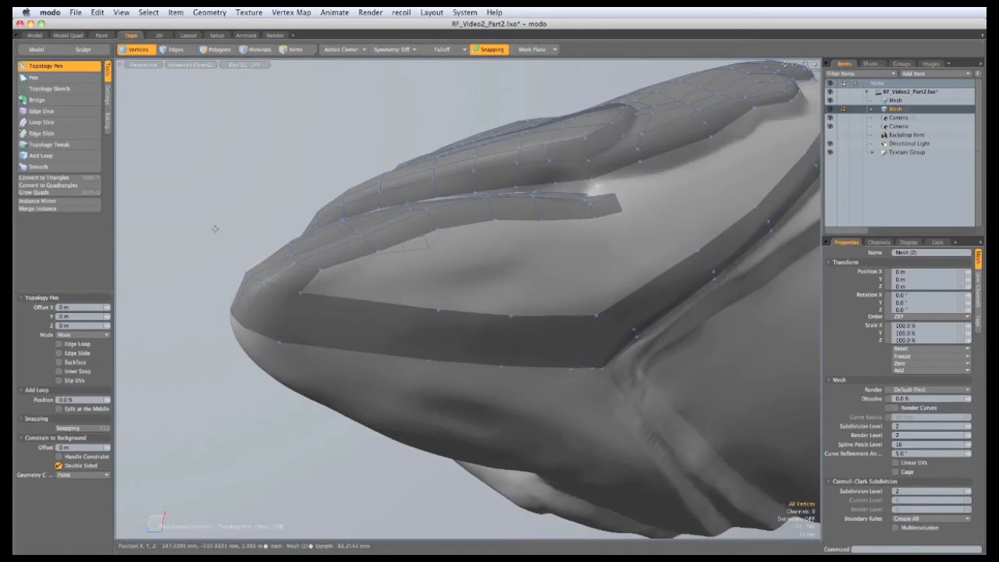
Cut the wide band under the mouth into smaller polygons with three Edge Slice cuts
left_click(69, 114)
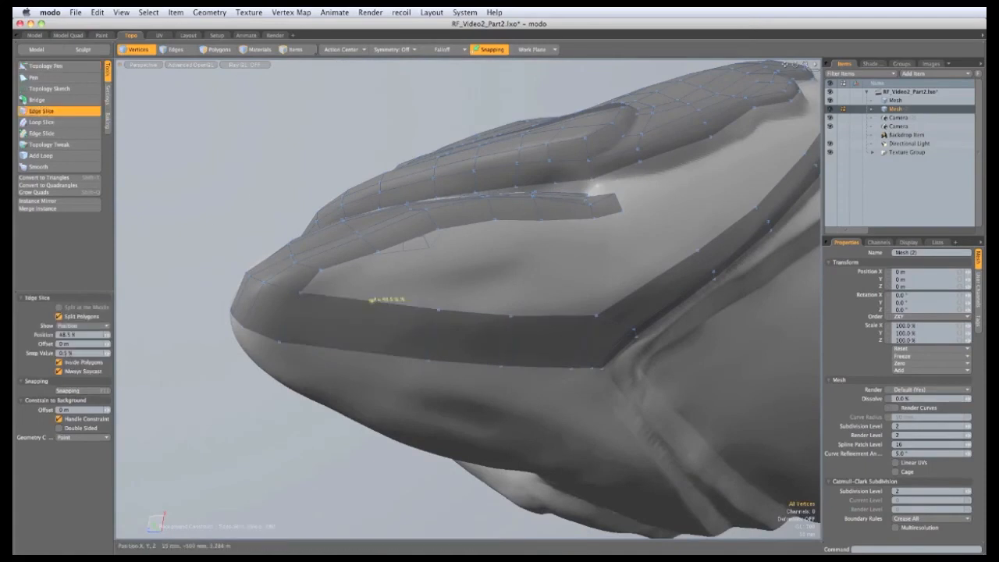
left_click(372, 302)
left_click(358, 353)
left_click_drag(358, 337, 388, 336, "alt")
left_click(430, 336)
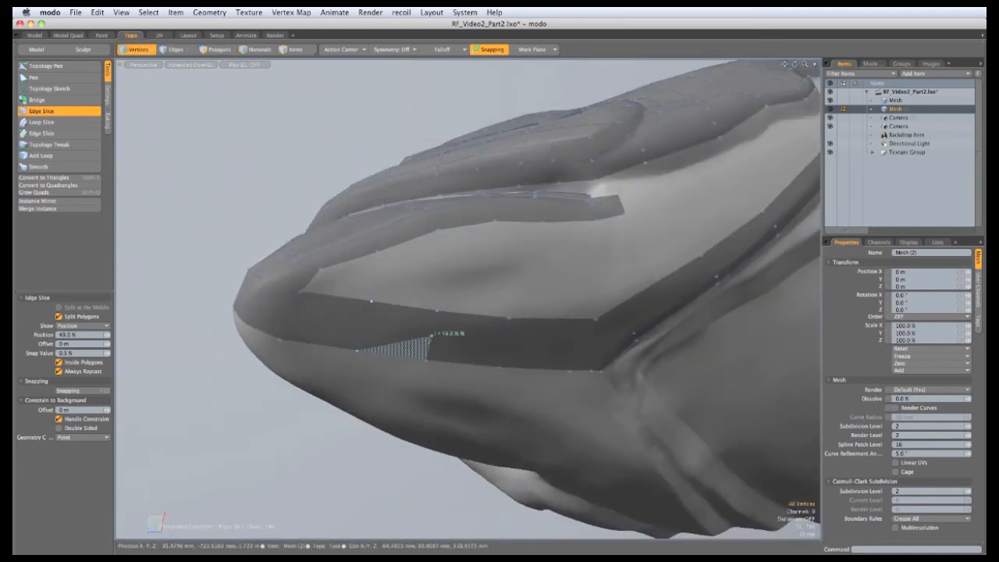
left_click_drag(283, 157, 260, 152, "alt")
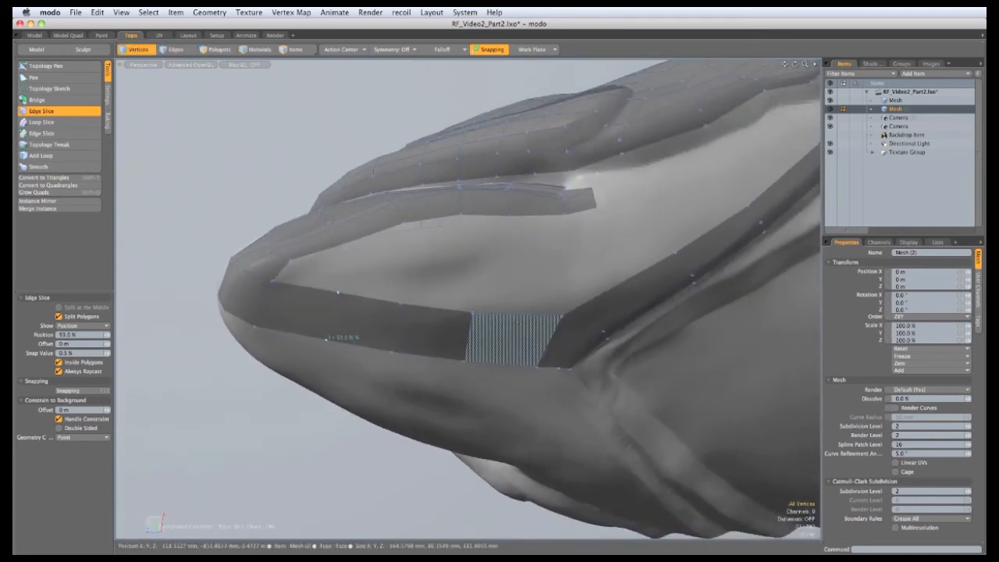
left_click(514, 314)
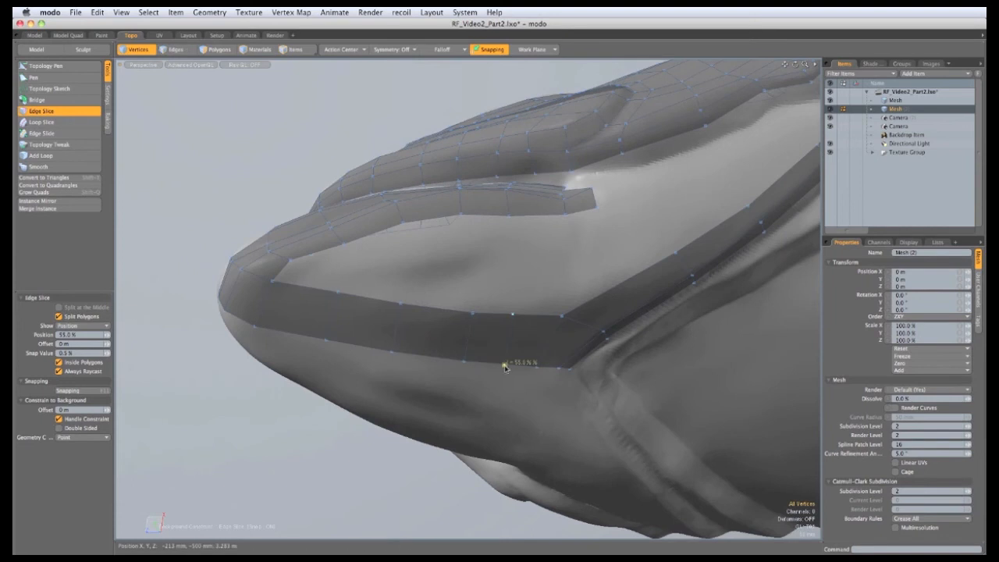
left_click_drag(515, 312, 440, 267, "alt")
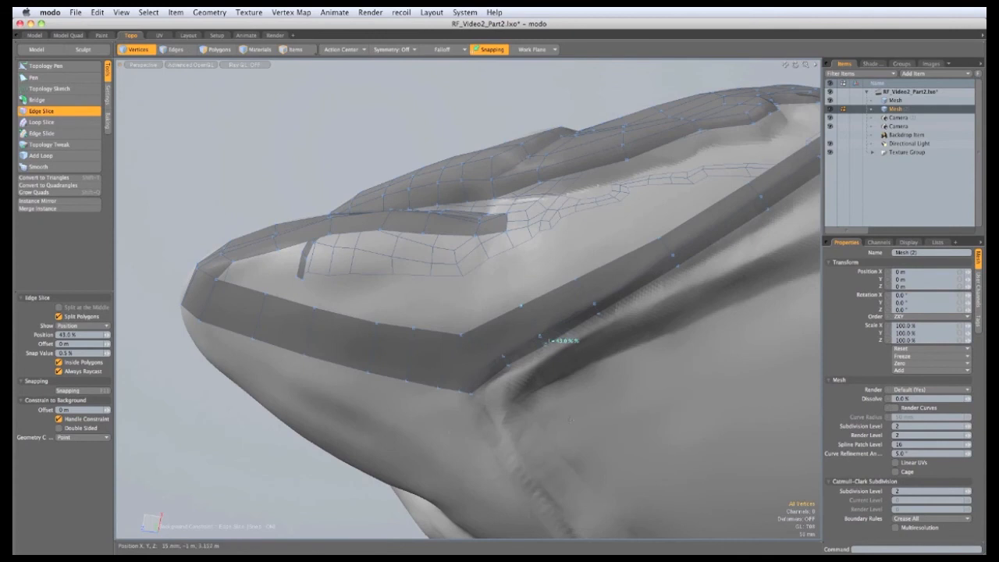
left_click_drag(571, 420, 414, 339, "alt")
left_click_drag(413, 339, 489, 339, "alt+shift")
Fill the notch between the lip bands with Topology Pen quads joined to the upper boundary
left_click(47, 65)
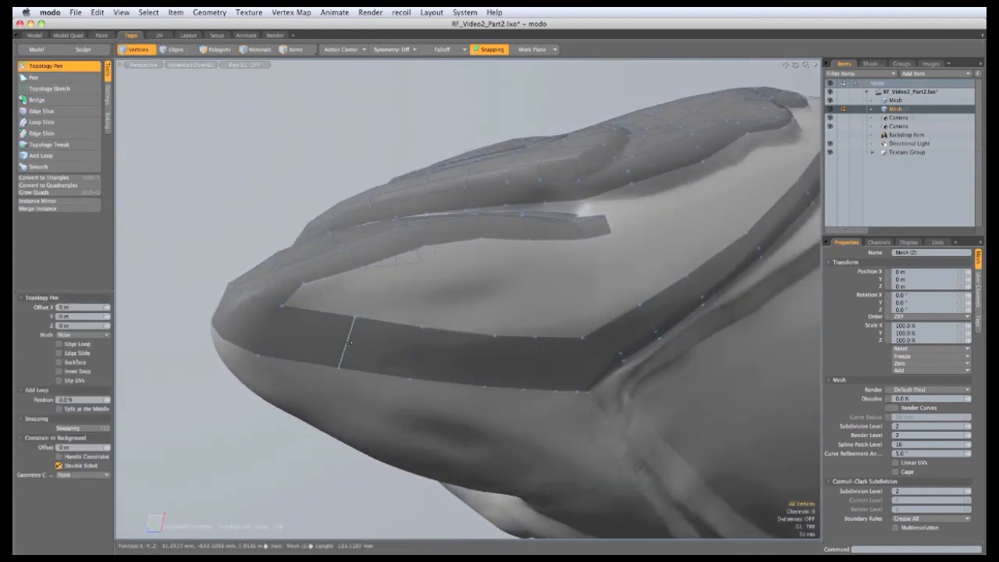
left_click_drag(411, 351, 392, 358, "alt")
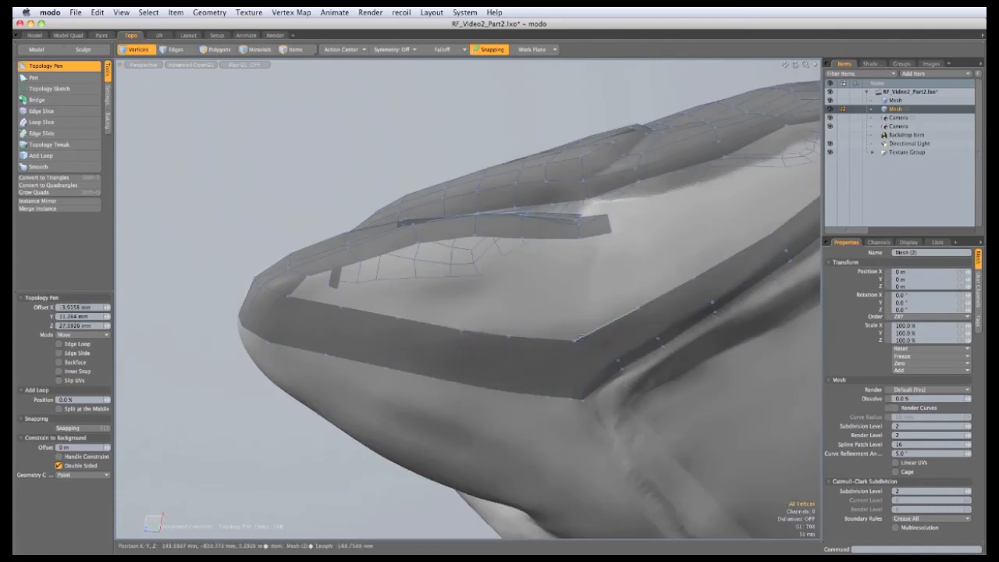
left_click_drag(573, 340, 585, 327)
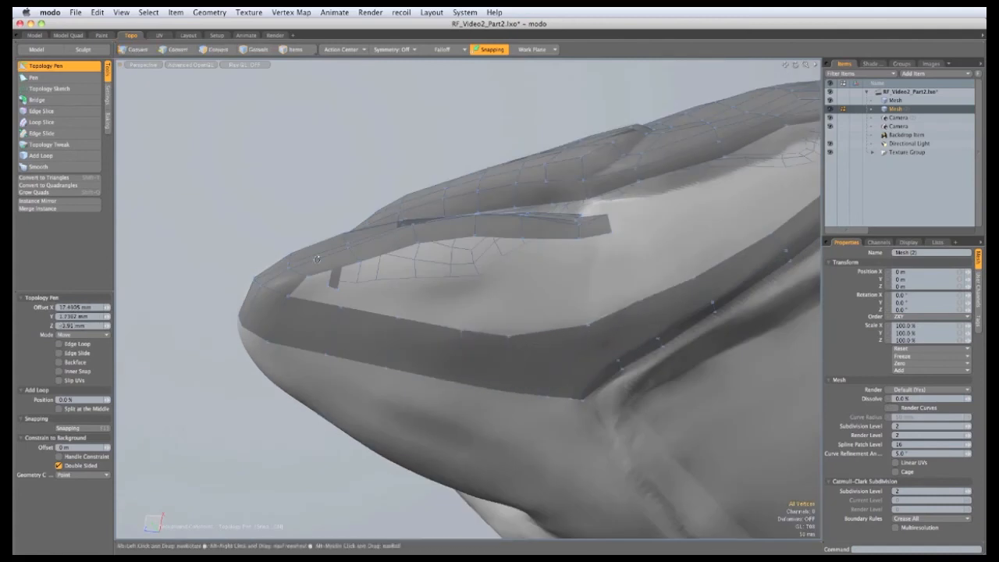
left_click_drag(637, 308, 448, 324, "alt")
left_click_drag(447, 282, 493, 334)
left_click_drag(499, 256, 503, 238)
left_click_drag(492, 333, 603, 242, "shift")
left_click_drag(613, 326, 630, 238, "shift")
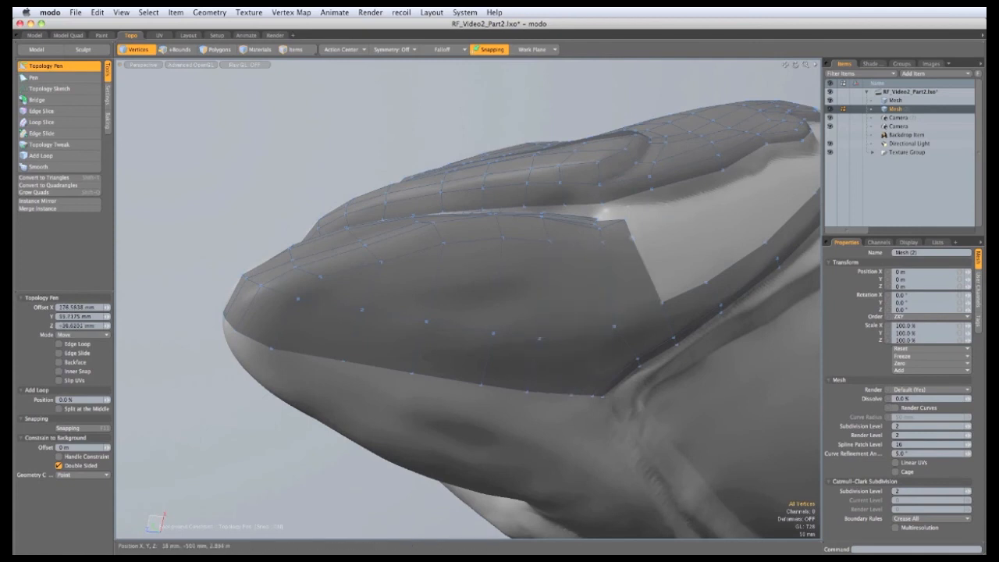
left_click_drag(441, 283, 457, 276, "alt")
left_click_drag(501, 337, 423, 321)
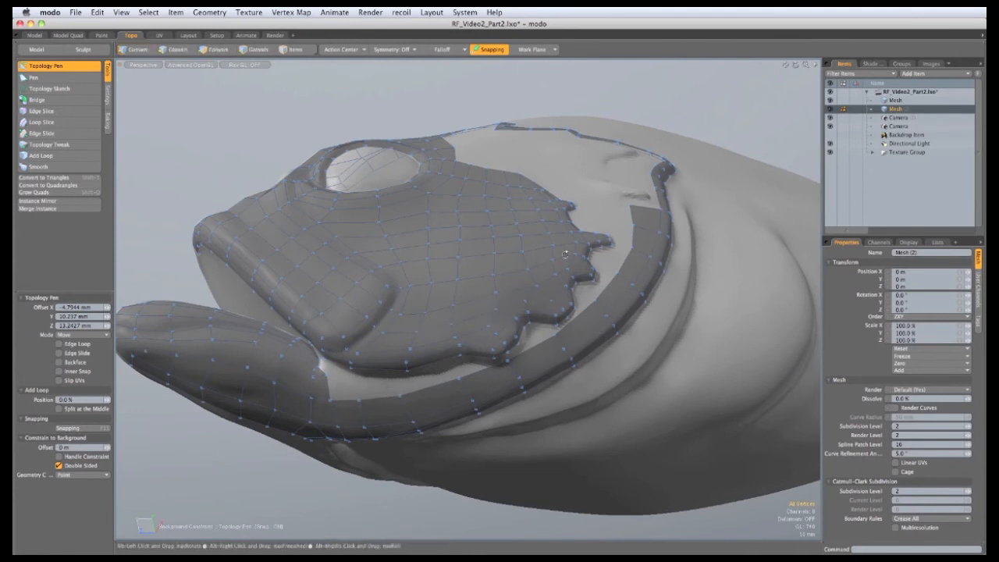
Extrude the gill patch's left edge toward the jagged head edge, undoing a stray corner move
left_click_drag(565, 254, 559, 287, "alt")
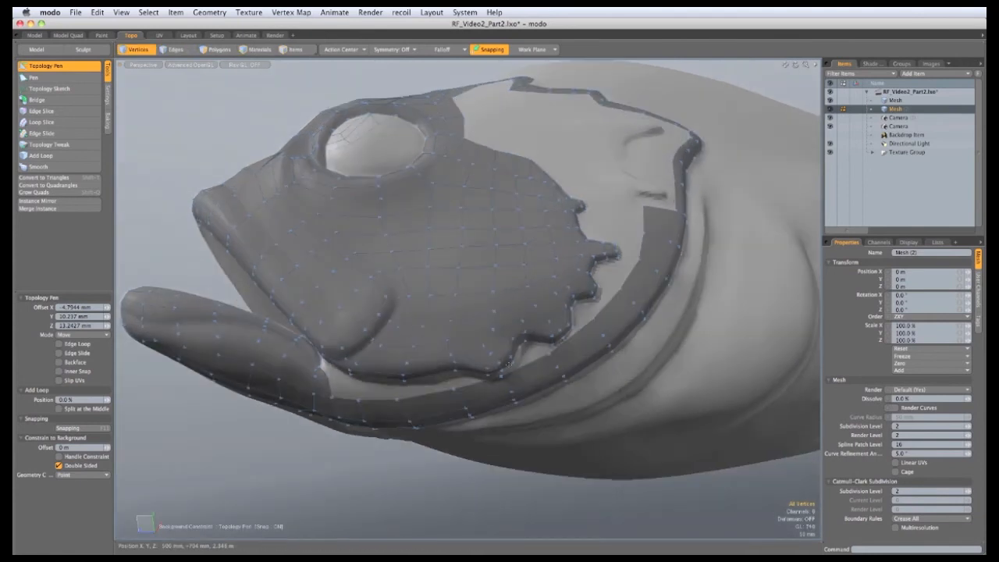
left_click_drag(403, 280, 390, 412, "alt")
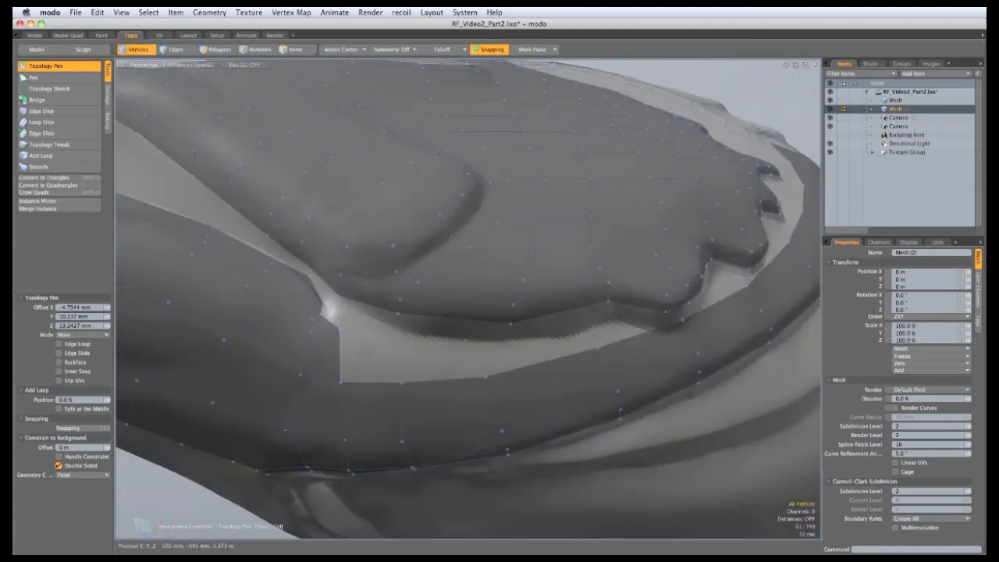
left_click_drag(332, 296, 296, 343, "ctrl+alt")
left_click_drag(296, 343, 384, 401, "alt")
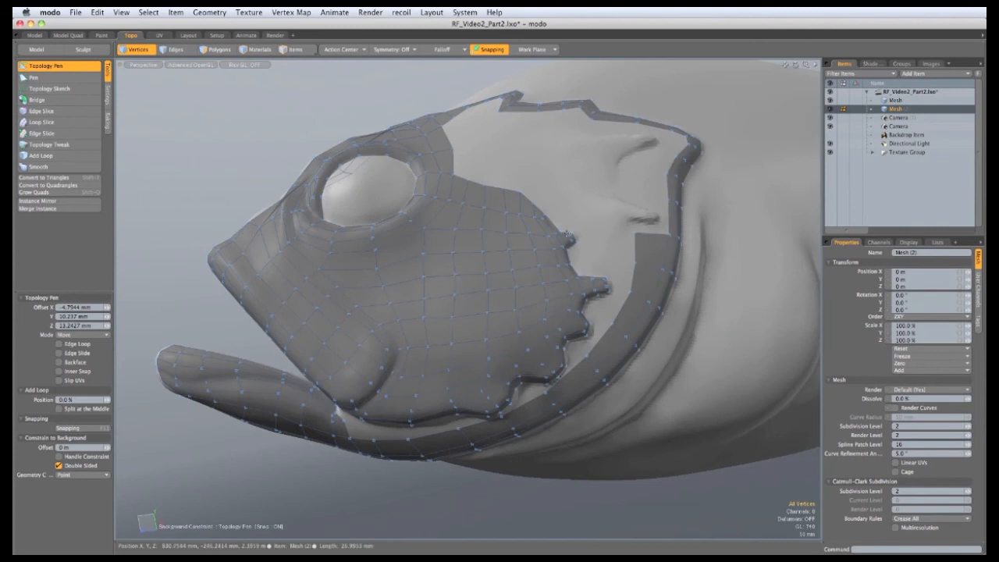
left_click_drag(607, 231, 702, 277, "ctrl+alt")
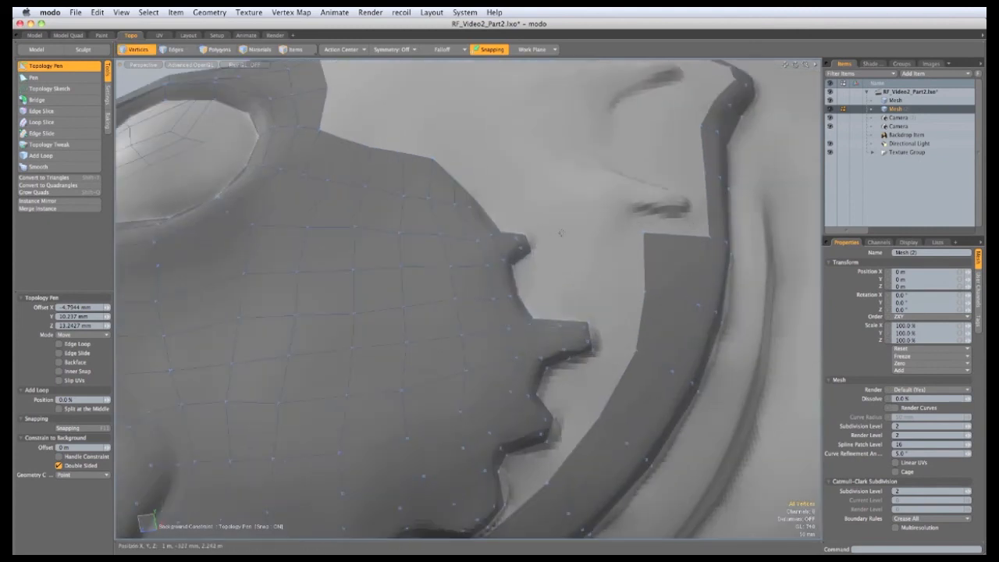
left_click_drag(572, 224, 596, 272, "ctrl+alt")
left_click_drag(533, 230, 539, 261, "alt")
left_click_drag(605, 281, 542, 272)
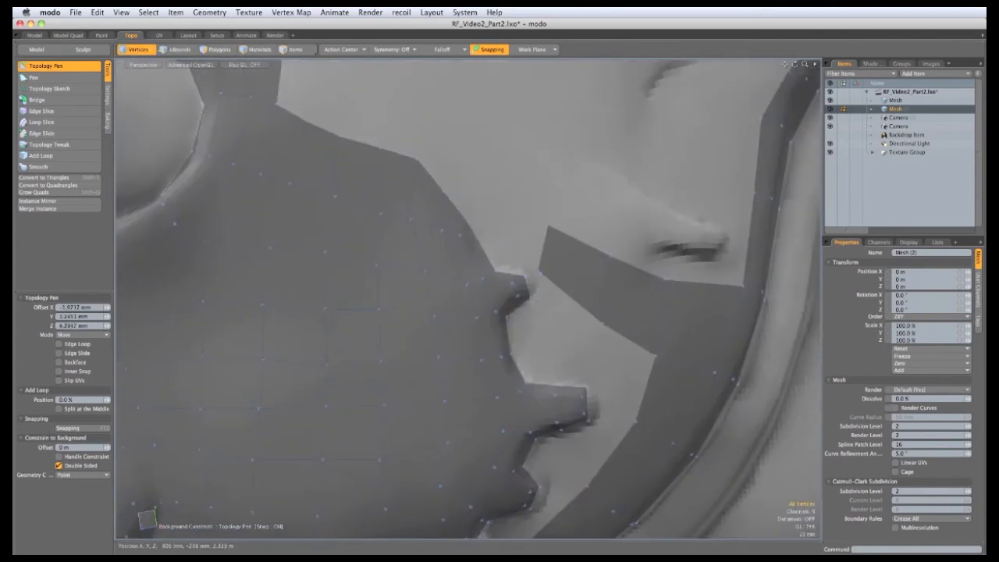
left_click_drag(539, 225, 496, 269)
left_click_drag(456, 170, 463, 159, "alt")
key("super+z")
left_click_drag(485, 238, 569, 195, "alt")
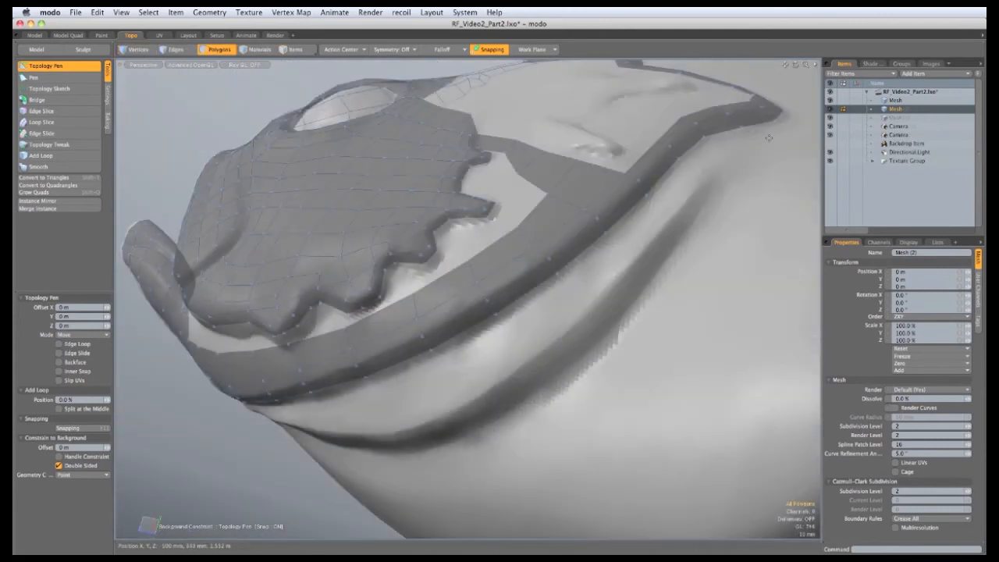
Extrude the strip's upper end edge into one long quad running down the body
left_click_drag(768, 138, 556, 374, "alt")
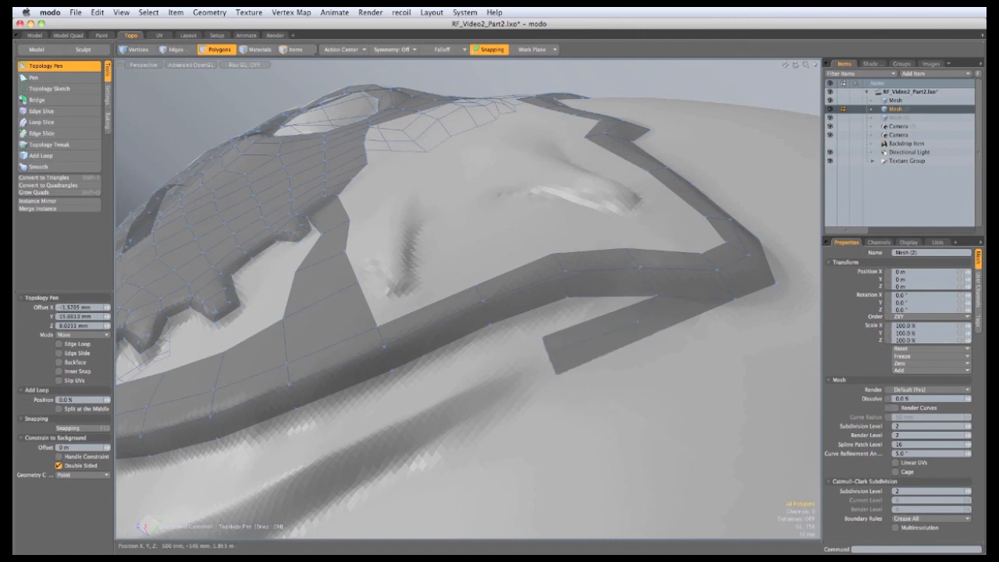
left_click_drag(499, 354, 554, 320, "alt")
left_click_drag(696, 278, 682, 223, "shift")
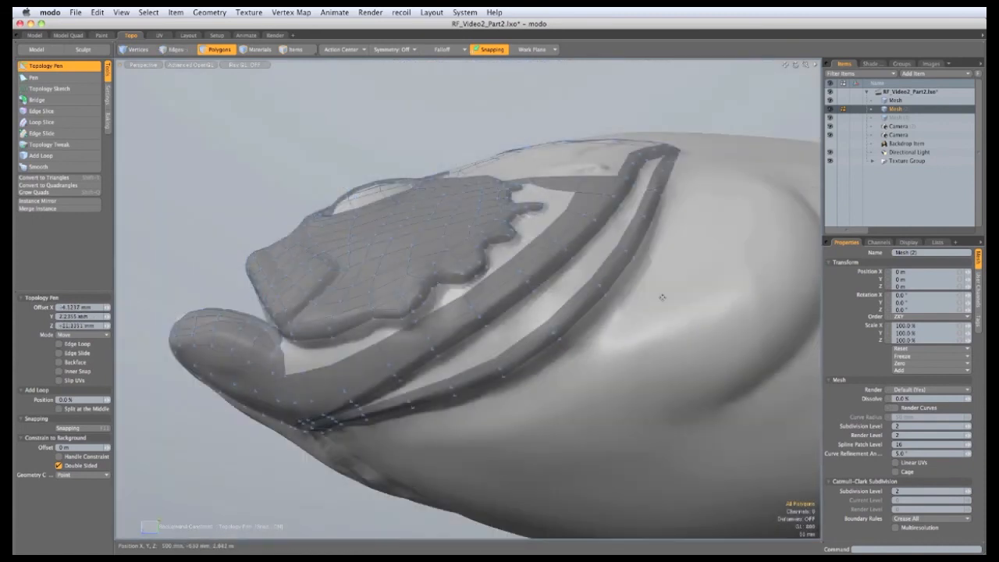
left_click_drag(669, 322, 500, 392, "alt")
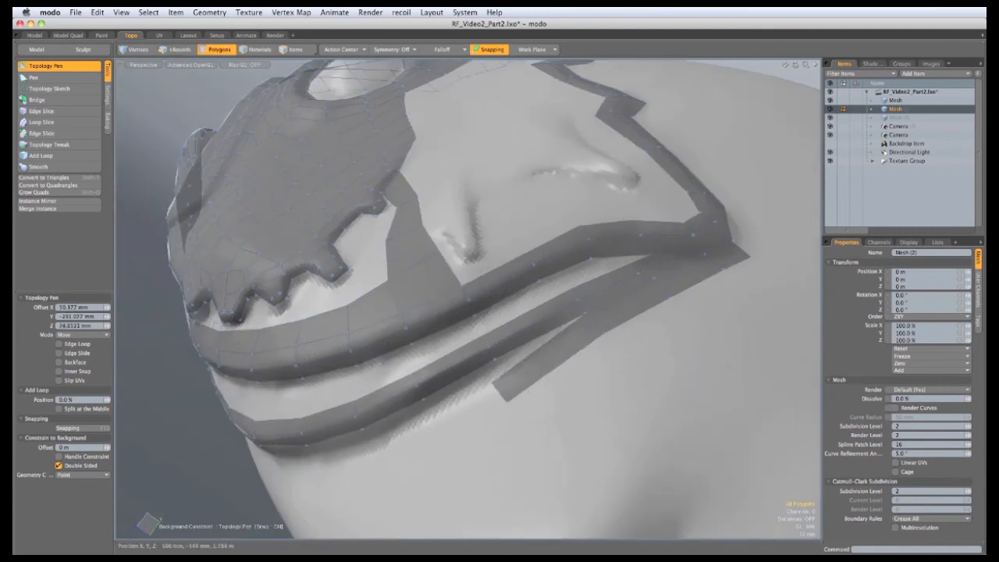
left_click_drag(436, 402, 648, 292, "alt")
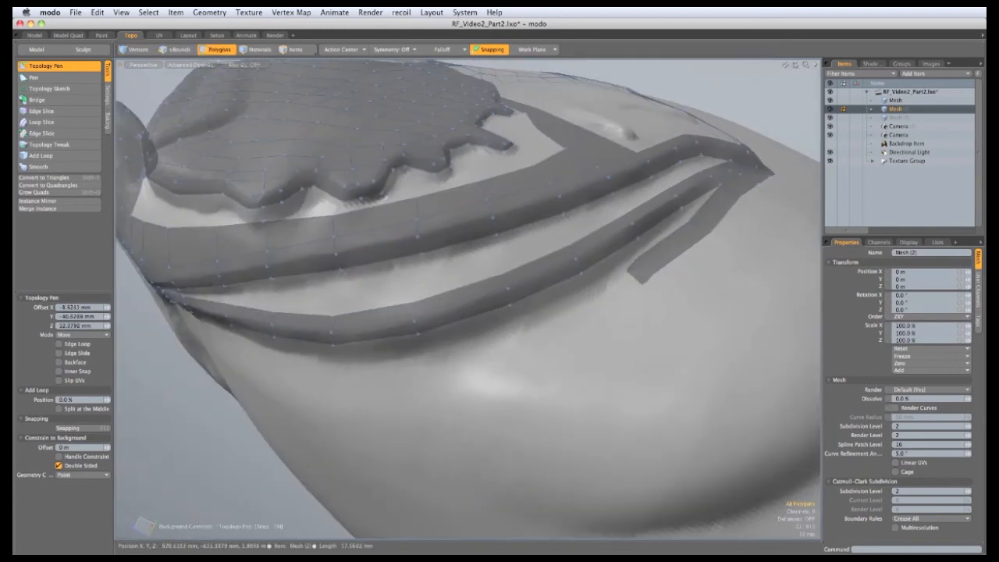
left_click_drag(581, 299, 553, 293, "alt")
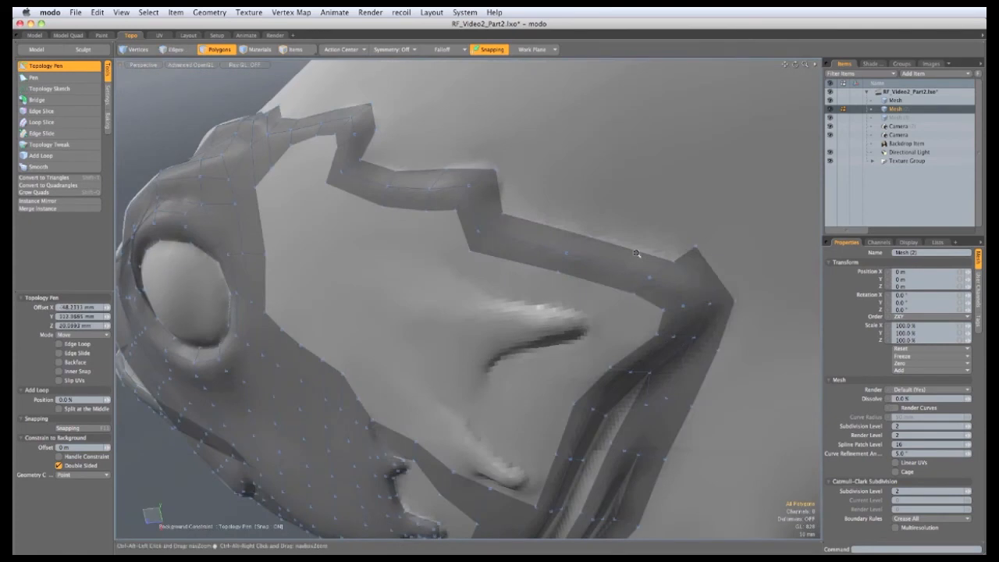
Fill the strip and notch with new quads, leveling the small quads' top edges
left_click_drag(635, 253, 494, 210, "ctrl+alt")
left_click_drag(486, 245, 434, 194, "shift")
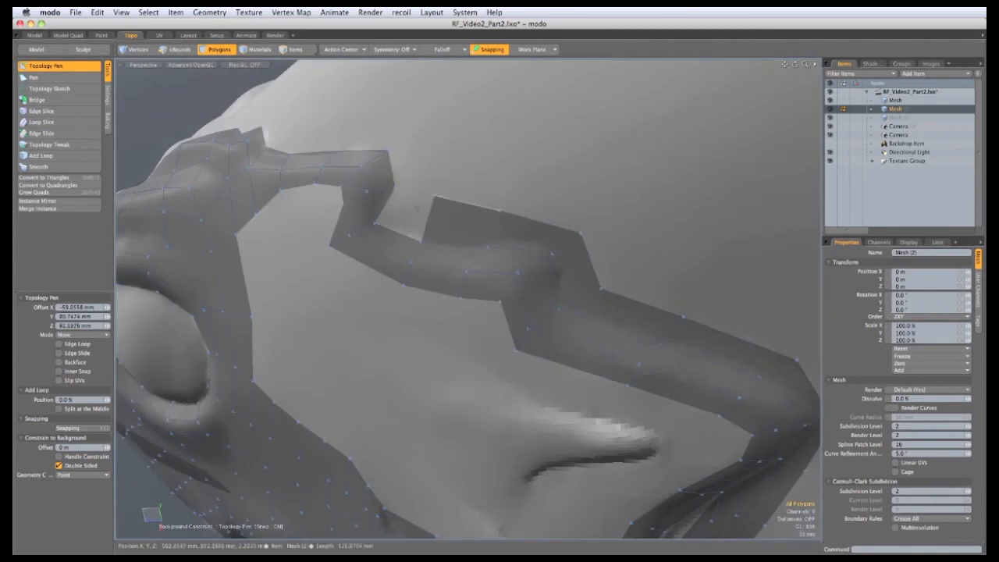
left_click_drag(421, 241, 435, 261, "shift")
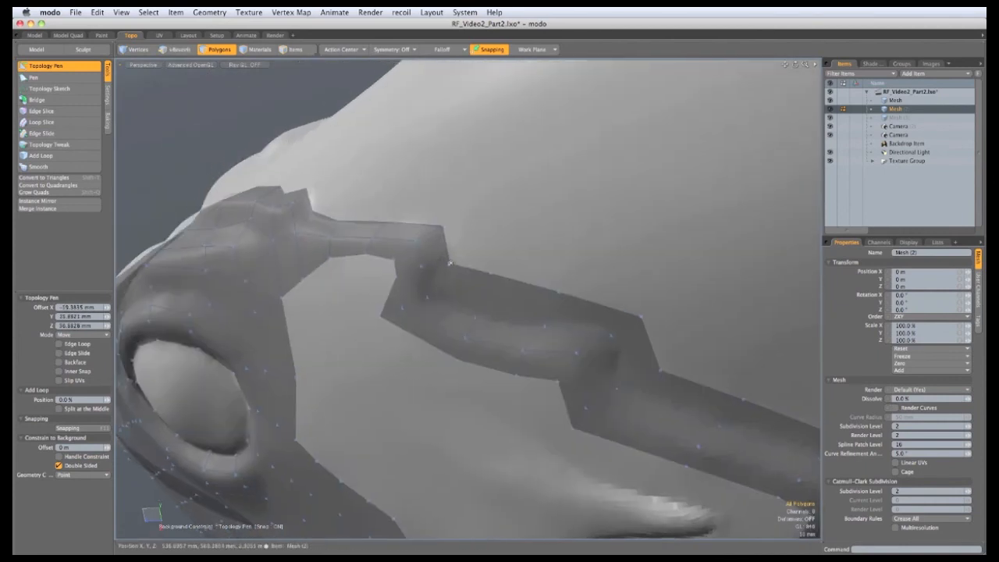
left_click_drag(458, 216, 285, 177, "shift")
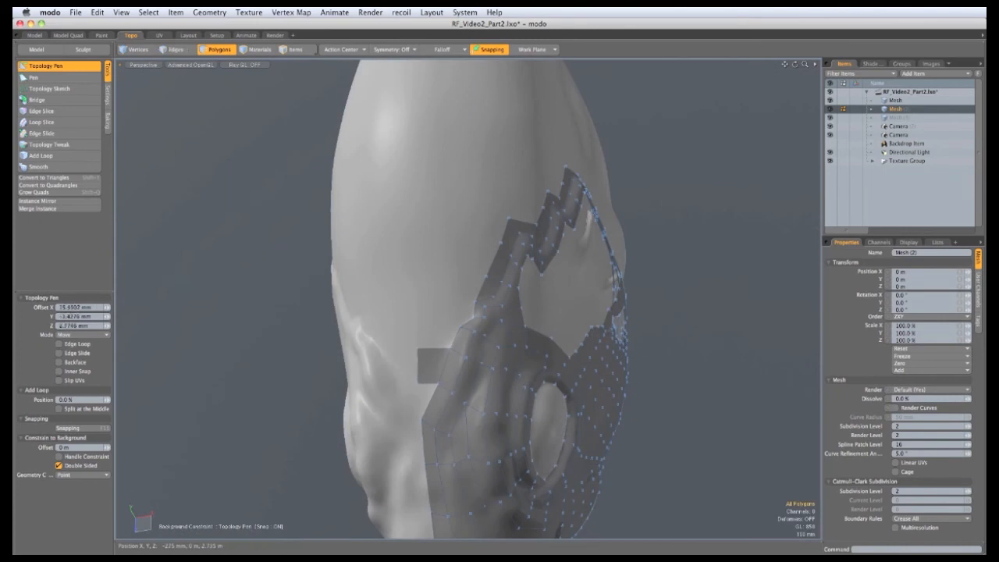
mouse_move(438, 350)
left_mouse_down("alt")
mouse_move(439, 329)
mouse_move(441, 342)
left_mouse_up("alt")
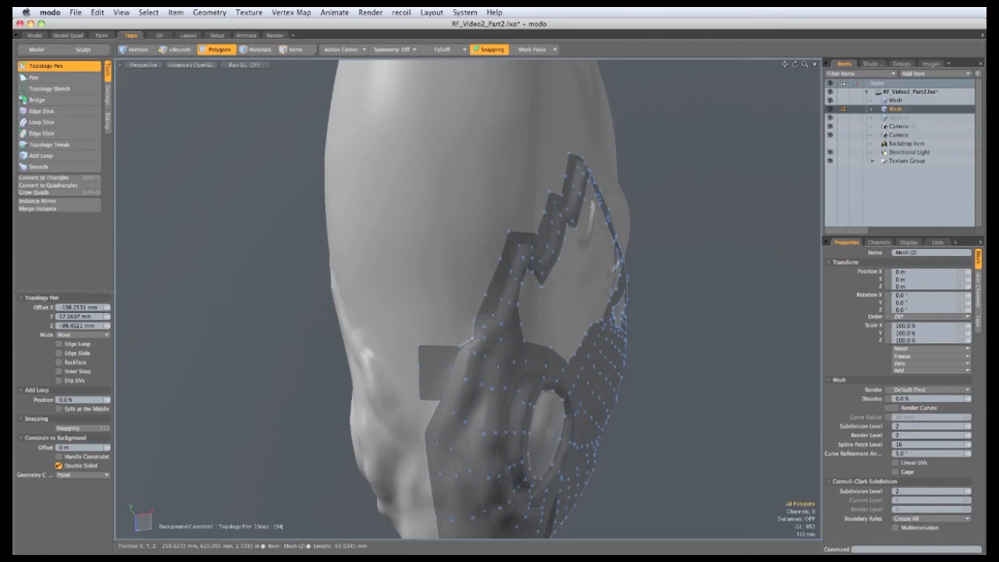
left_click_drag(459, 346, 470, 253)
scroll(452, 317, "up", 2)
left_click_drag(419, 289, 421, 248)
Add a corner quad and extend the patch's top edge upward to square it off
left_click_drag(464, 307, 487, 371, "alt+shift")
left_click_drag(488, 370, 466, 378, "alt")
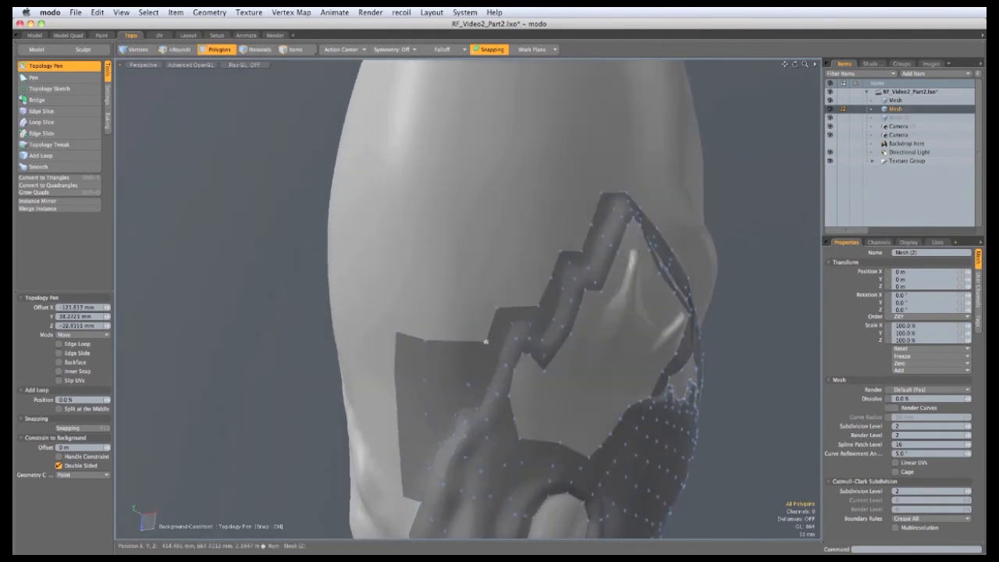
left_click_drag(486, 342, 431, 300, "shift")
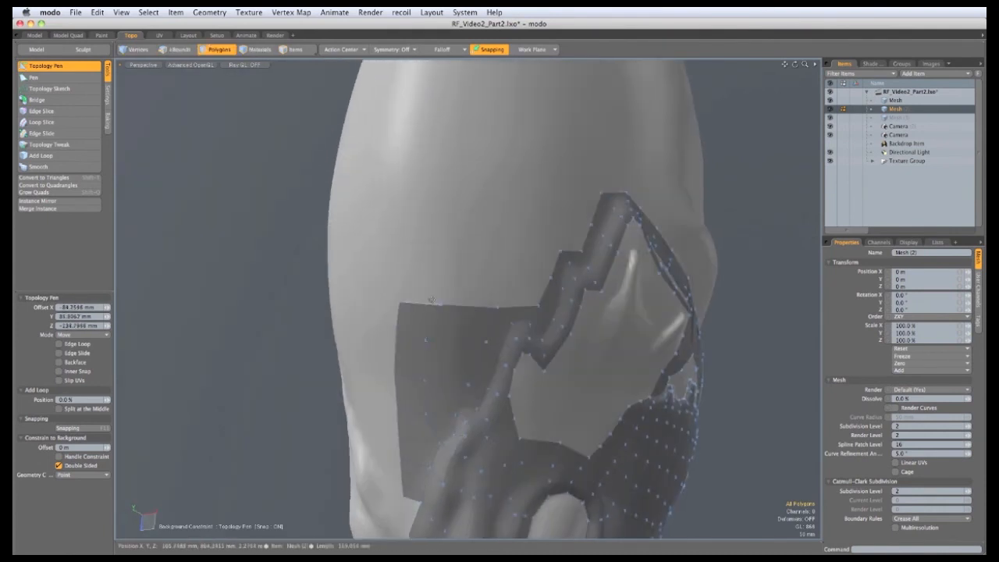
left_click_drag(518, 306, 521, 276, "shift")
left_click_drag(469, 305, 473, 274, "shift")
left_click_drag(440, 304, 401, 269, "shift")
left_click_drag(385, 267, 409, 312, "alt")
Fill the remaining step corners and extend the patch leftward with new quads
left_click_drag(507, 336, 437, 294, "shift")
left_click_drag(447, 337, 475, 367, "shift")
left_click_drag(599, 378, 583, 347, "shift")
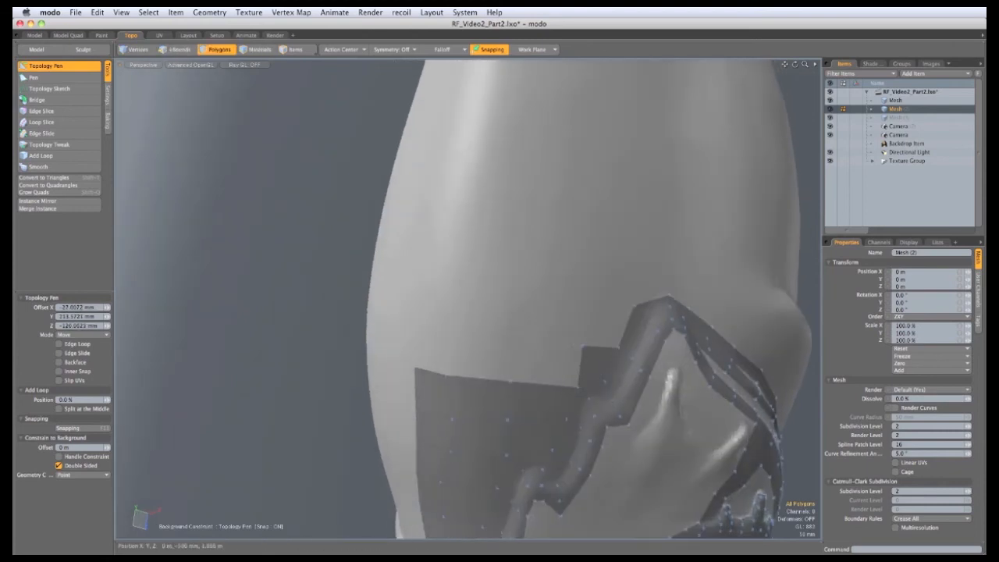
left_click_drag(580, 382, 443, 346, "shift")
left_click_drag(610, 440, 622, 396, "shift")
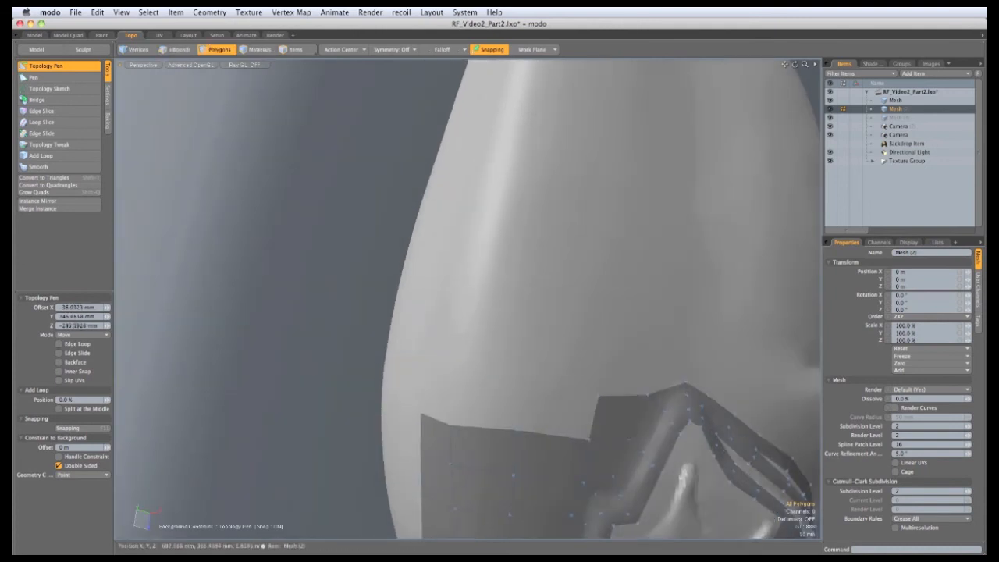
left_click_drag(589, 438, 492, 380, "shift")
left_click_drag(424, 408, 441, 421, "alt")
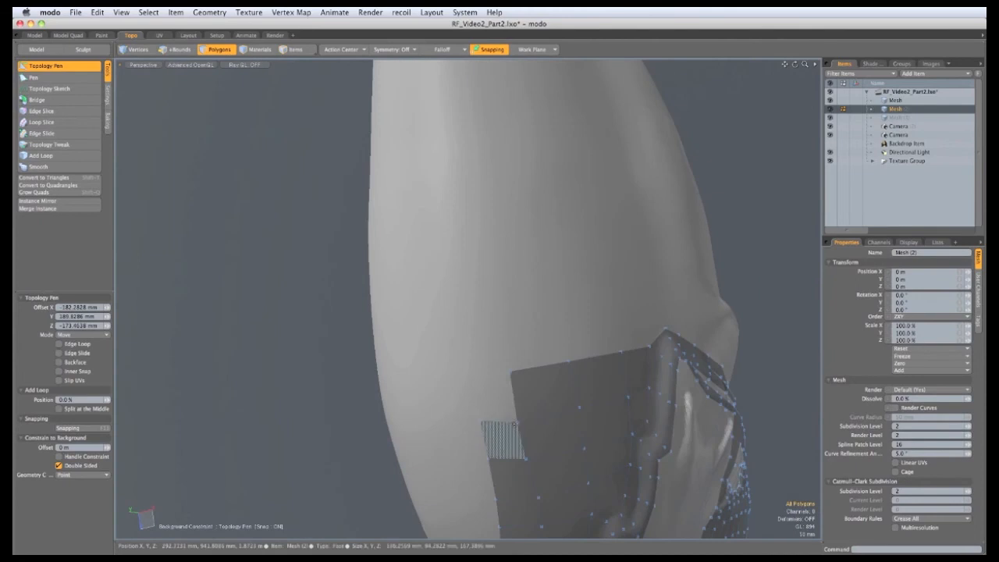
left_click_drag(518, 437, 472, 373, "shift")
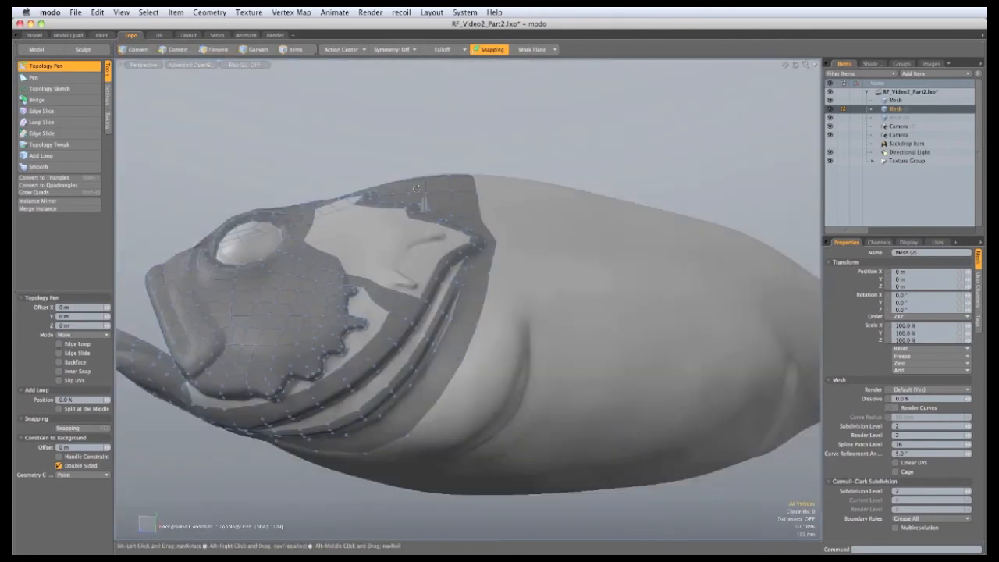
Stretch the lower-edge quad further down toward the fish's underside
left_click_drag(471, 255, 435, 255, "alt")
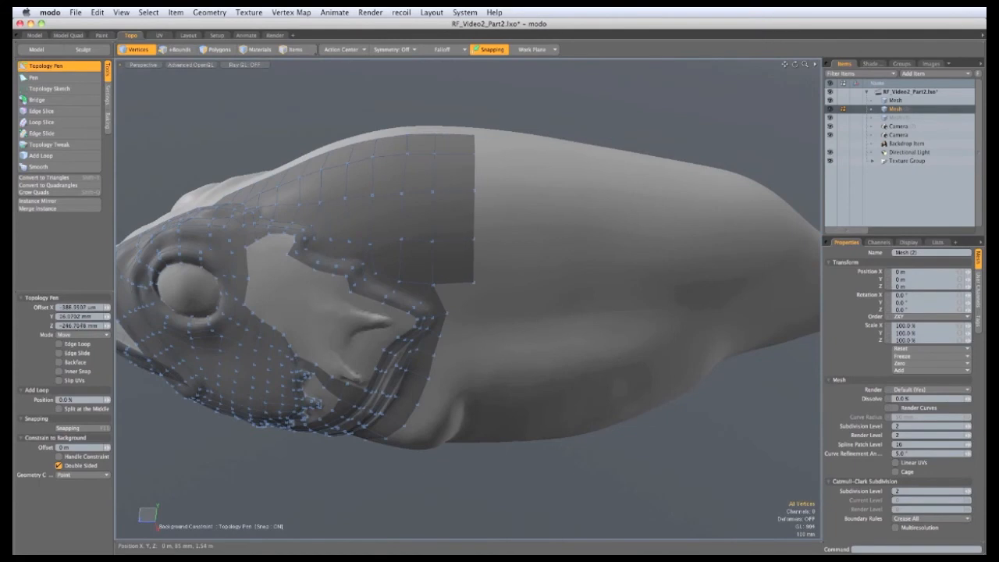
left_click_drag(479, 253, 464, 278, "alt")
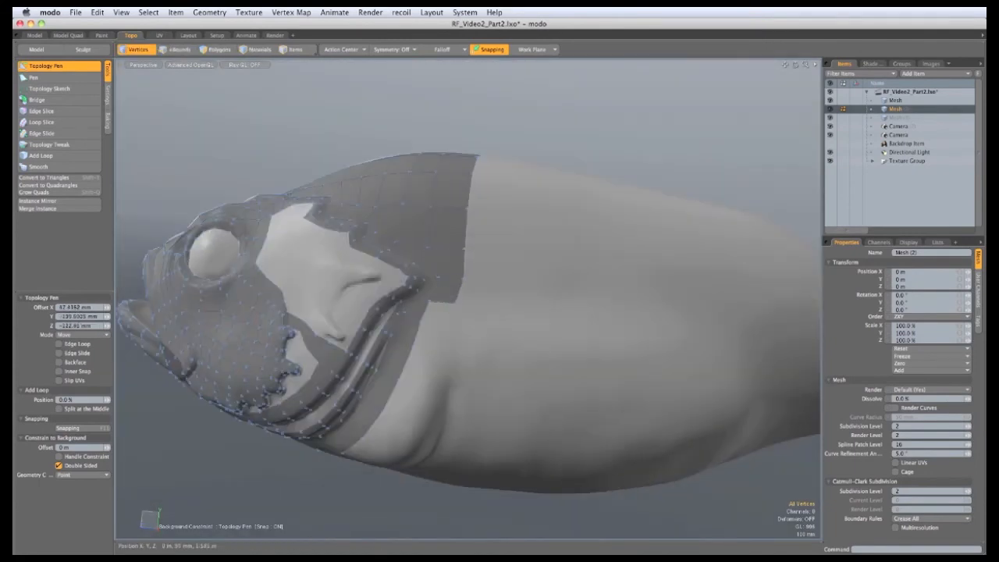
mouse_move(420, 321)
left_mouse_down()
mouse_move(442, 350)
mouse_move(434, 381)
mouse_move(435, 316)
mouse_move(422, 327)
left_mouse_up()
left_click_drag(425, 371, 439, 337, "alt")
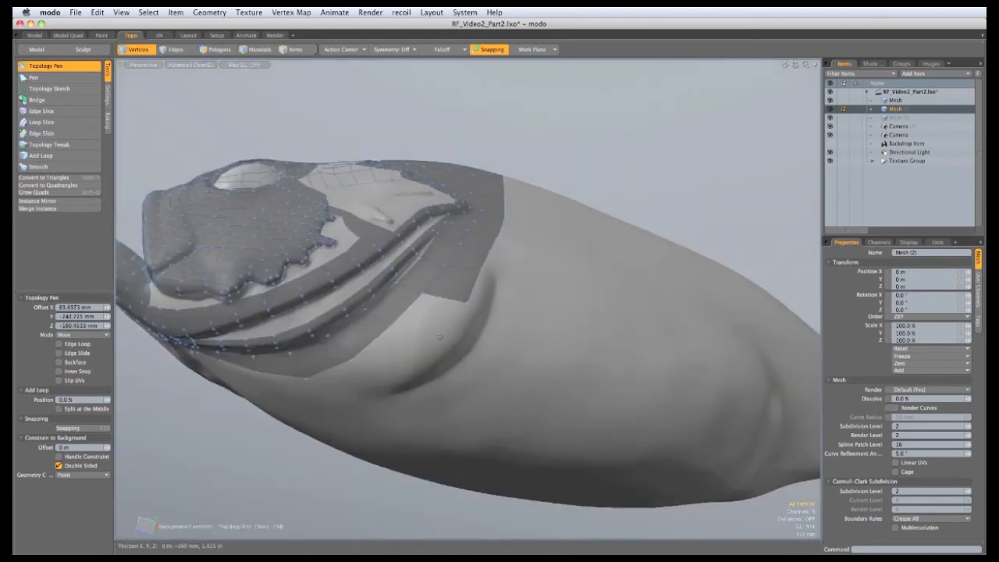
left_click_drag(461, 305, 444, 289, "alt")
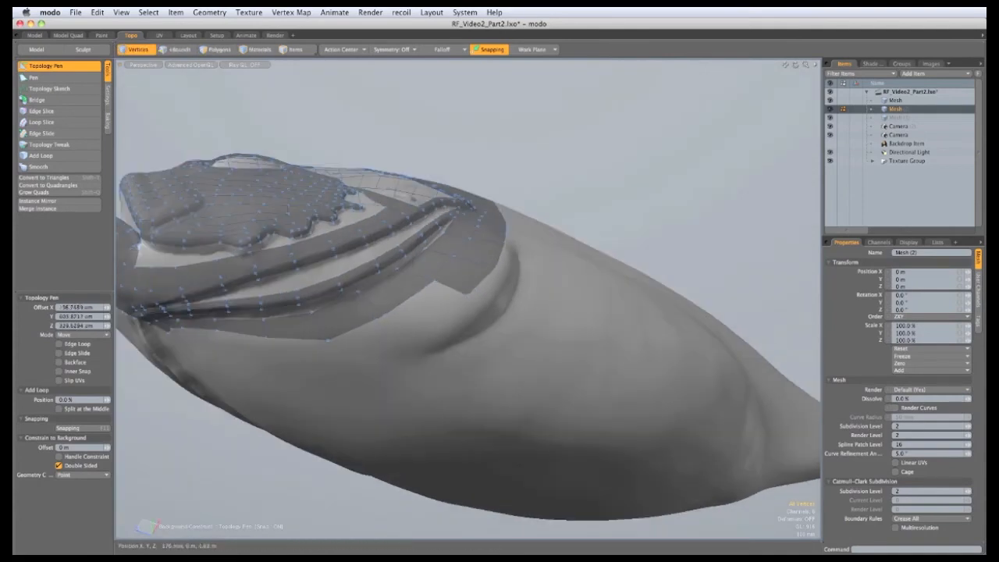
left_click_drag(425, 316, 394, 281, "alt")
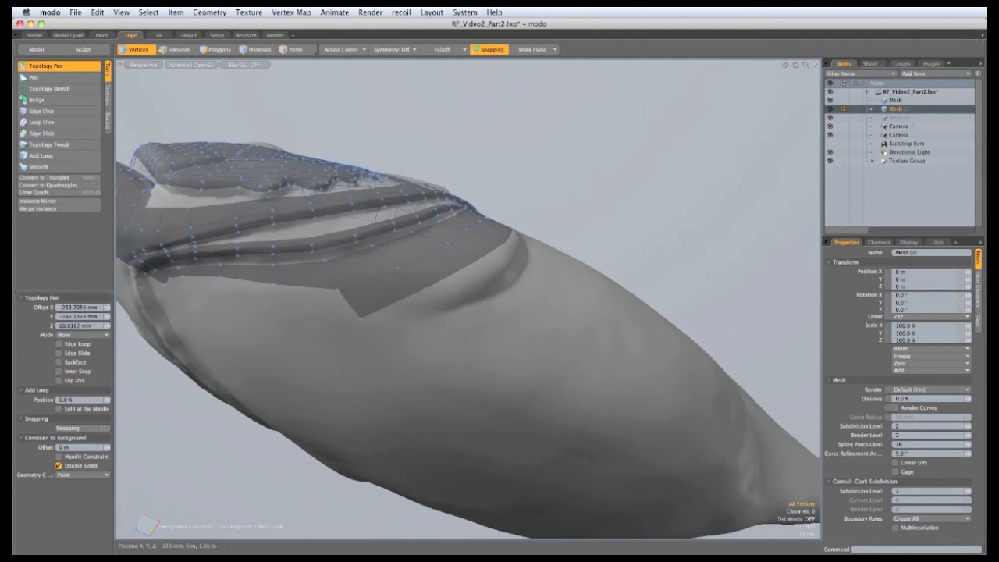
left_click_drag(351, 315, 363, 281, "alt")
Add quads at the mesh corner and lower edge, filling the notches below the patch
left_click_drag(362, 238, 568, 250, "shift")
mouse_move(543, 325)
left_mouse_down("shift")
mouse_move(592, 253)
mouse_move(508, 310)
mouse_move(547, 244)
mouse_move(525, 328)
left_mouse_up("shift")
left_click_drag(587, 245, 453, 331, "shift")
left_click_drag(452, 332, 488, 331, "alt")
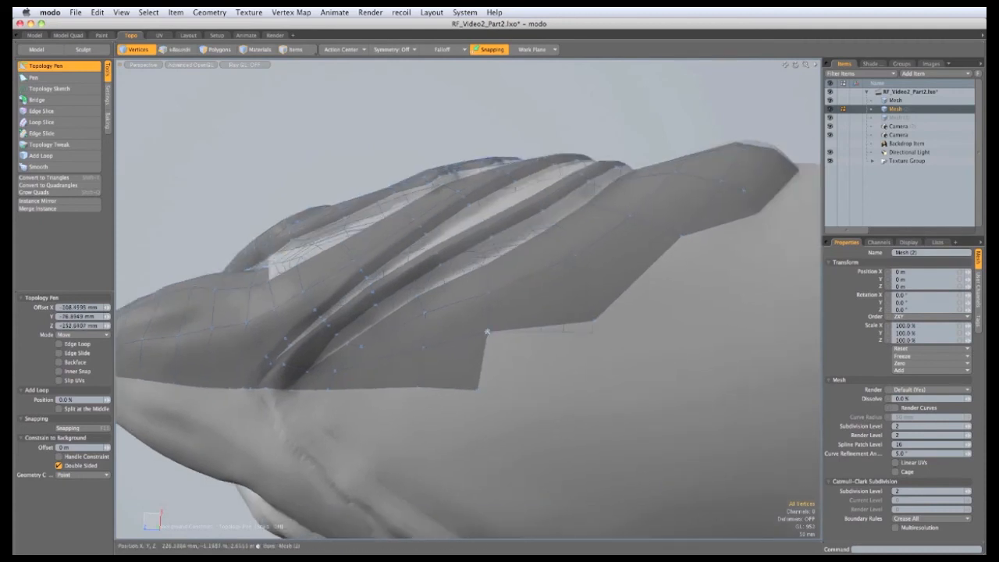
left_click_drag(478, 388, 597, 377, "shift")
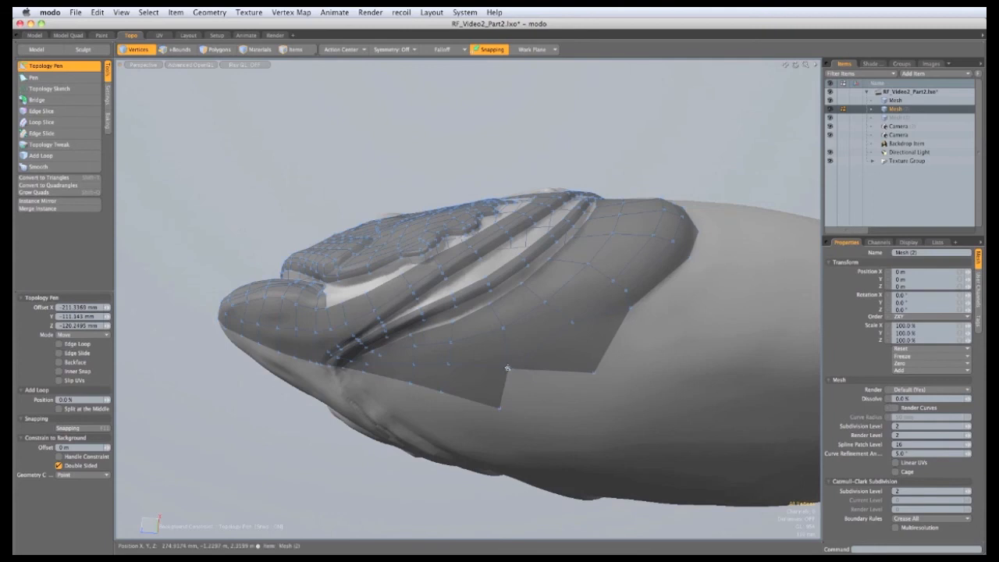
left_click_drag(507, 367, 590, 422, "shift")
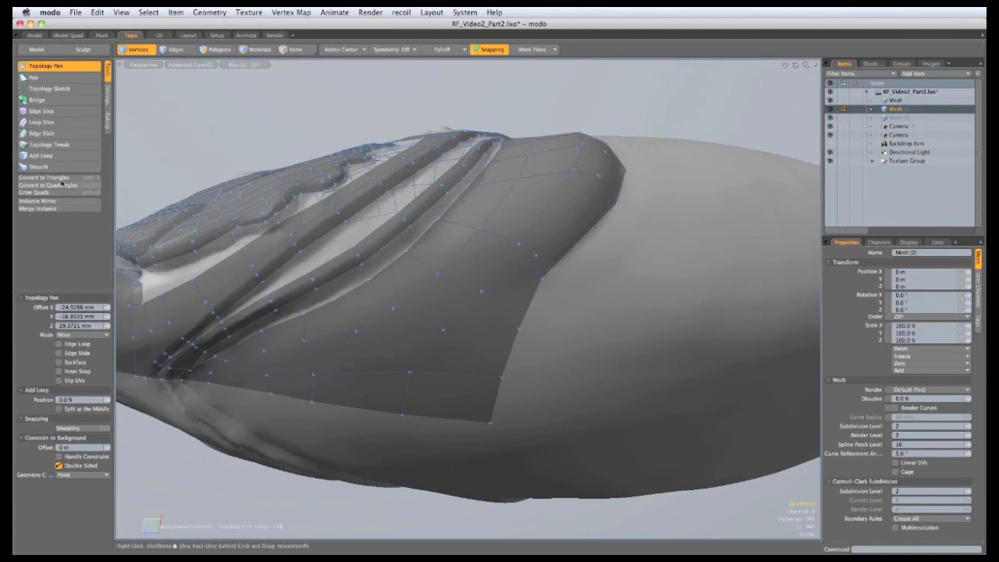
Fill the boundary notches down the lower body patch with Topology Pen quads
left_click(43, 155)
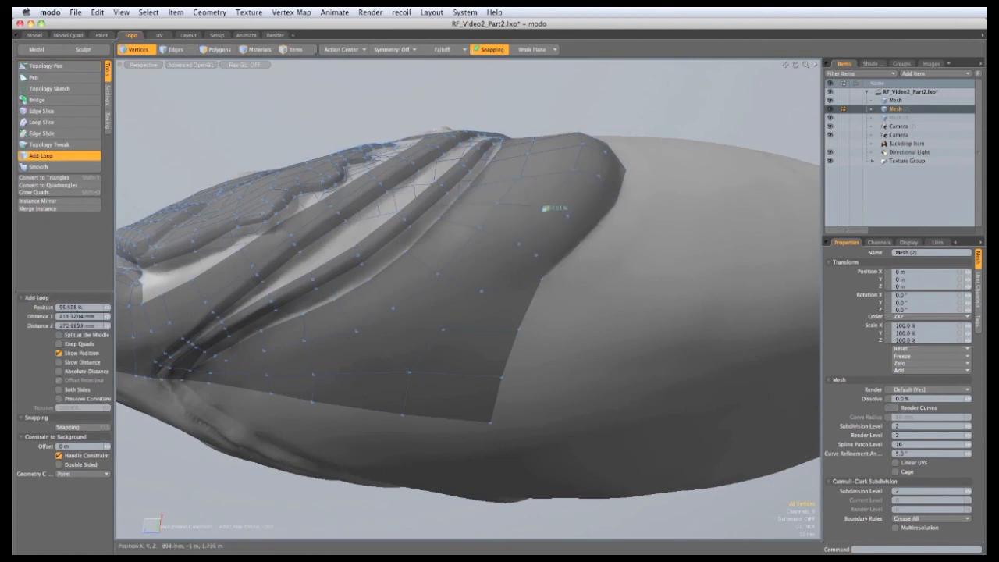
left_click(45, 65)
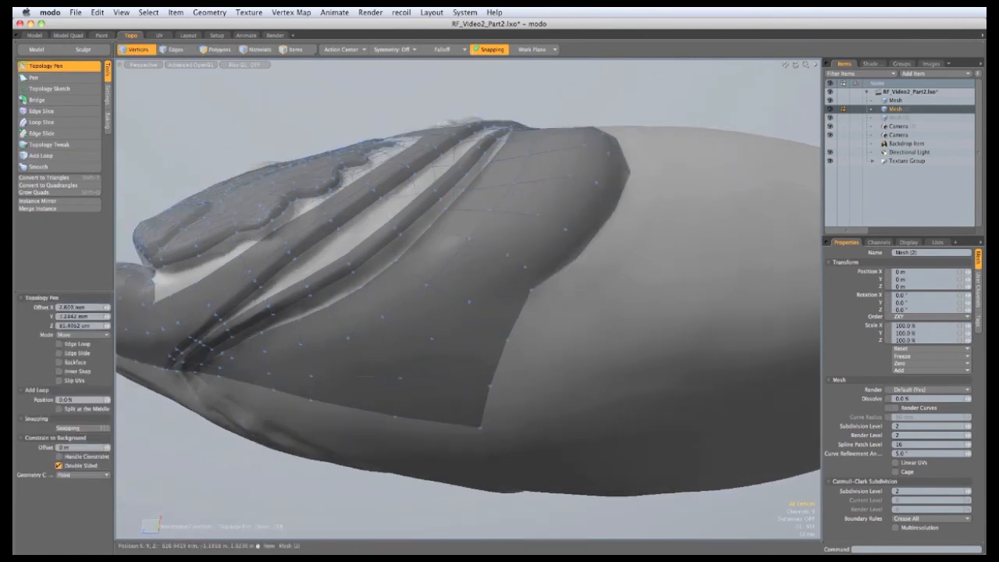
left_click_drag(529, 289, 571, 335, "shift")
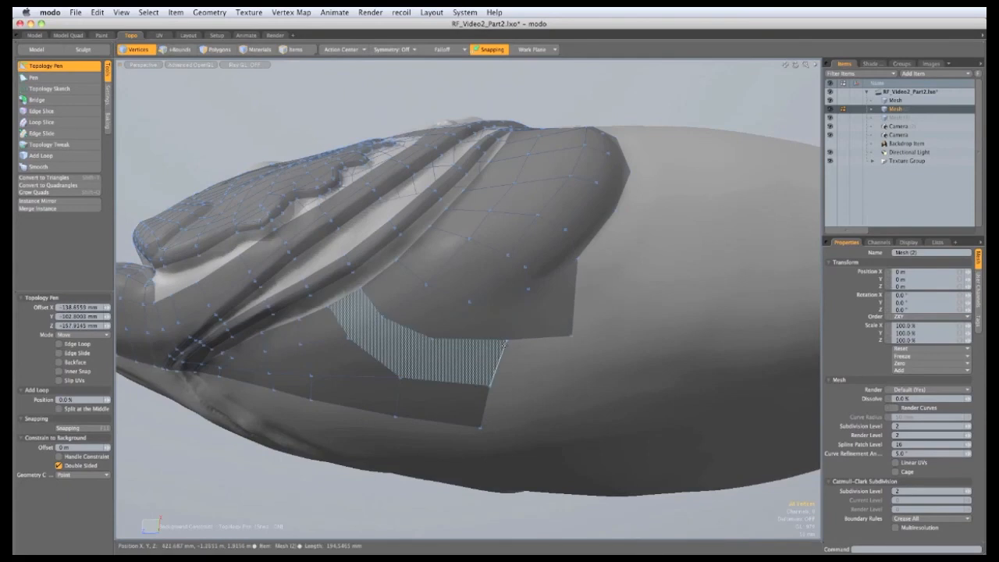
left_click_drag(507, 339, 564, 390, "shift")
left_click_drag(490, 386, 561, 438, "shift")
left_click_drag(477, 317, 519, 270, "alt")
left_click_drag(520, 270, 453, 248, "ctrl+alt")
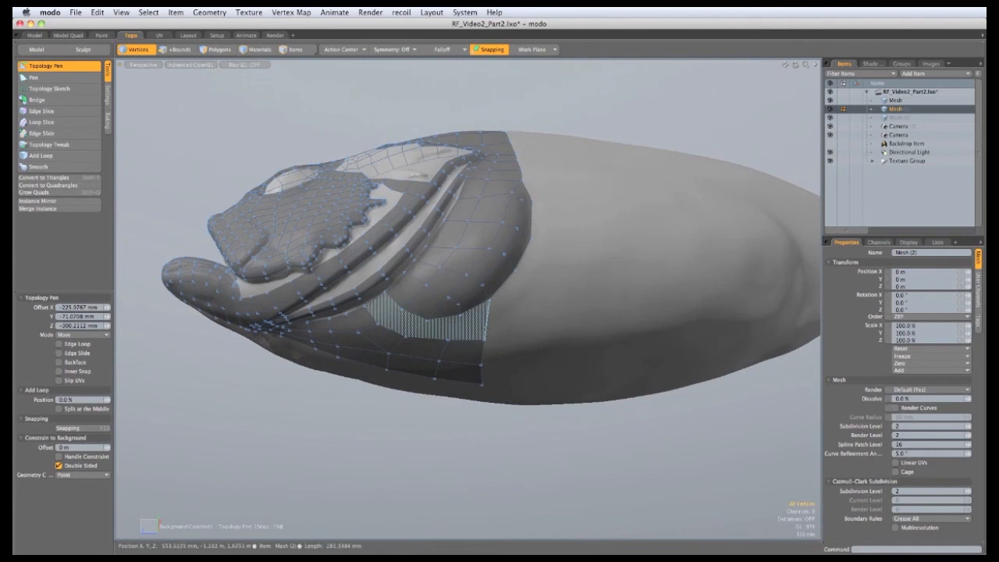
Extend the border edge loop toward the tail and fill the upper notches
right_click_drag(488, 318, 532, 321, "shift")
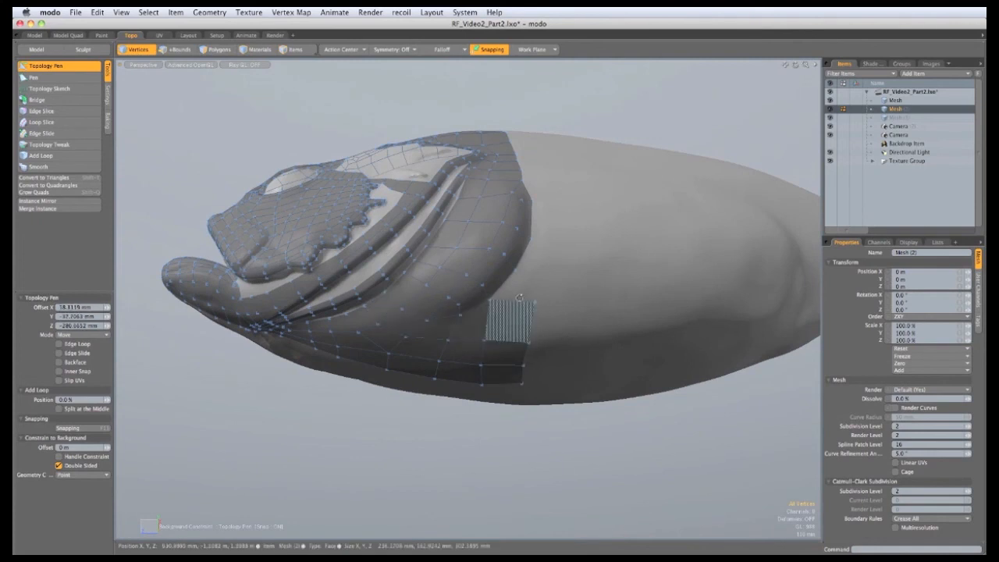
mouse_move(511, 318)
left_mouse_down("alt")
mouse_move(467, 316)
mouse_move(528, 310)
left_mouse_up("alt")
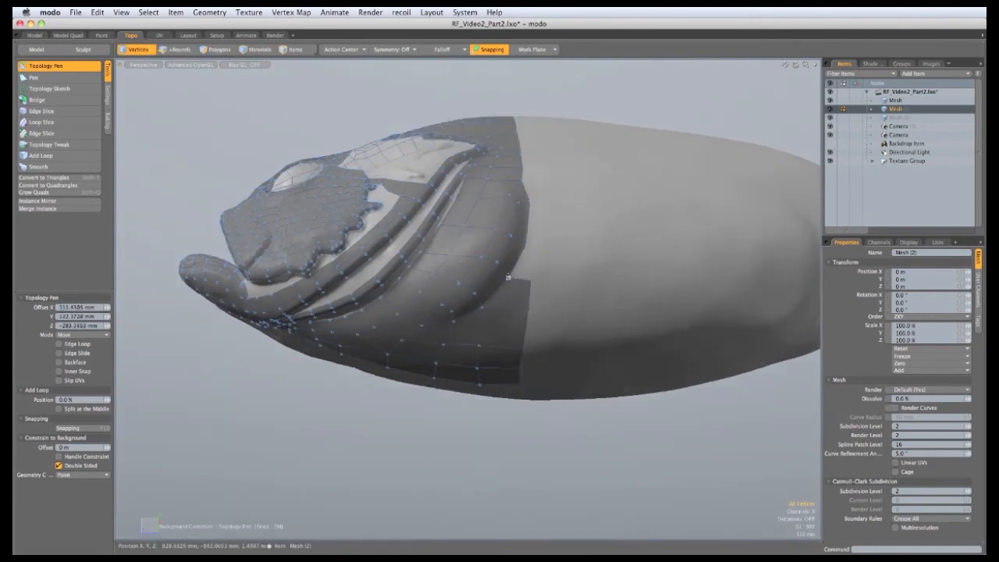
left_click_drag(508, 277, 526, 245, "shift")
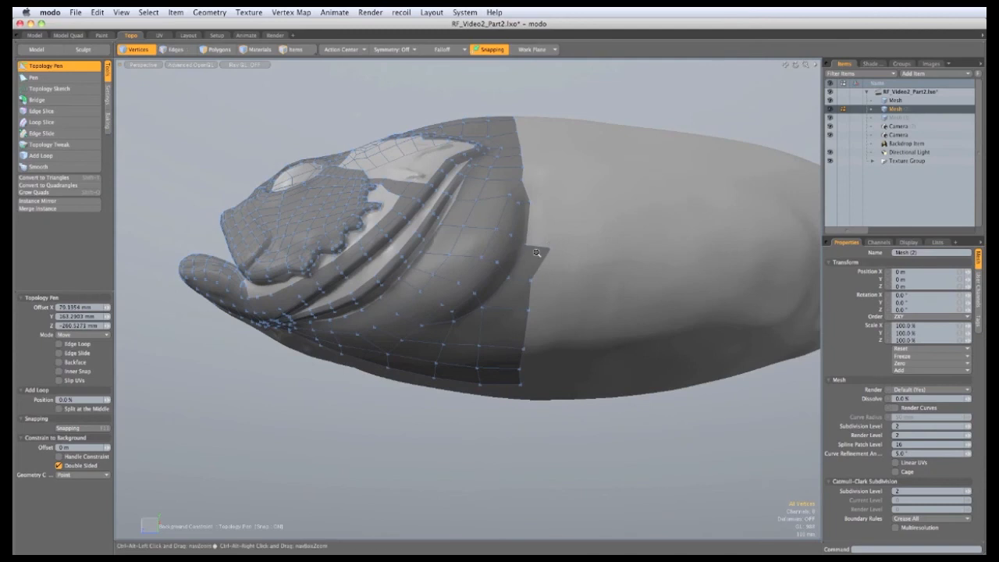
scroll(536, 252, "up", 3)
left_click_drag(528, 244, 525, 272, "shift")
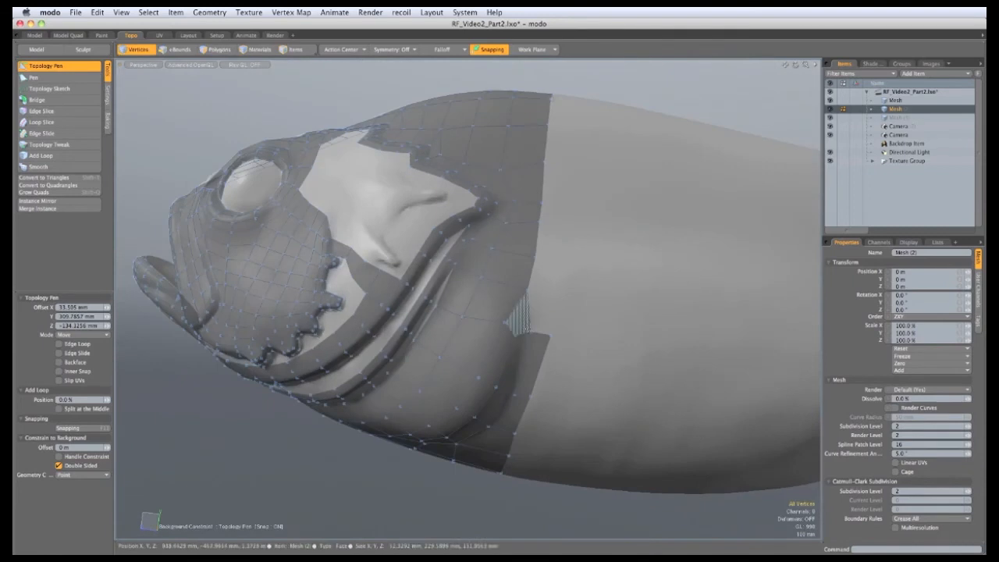
Fill the notch near the gills and extend the mesh border with a new quad strip
left_click_drag(527, 332, 560, 294, "shift")
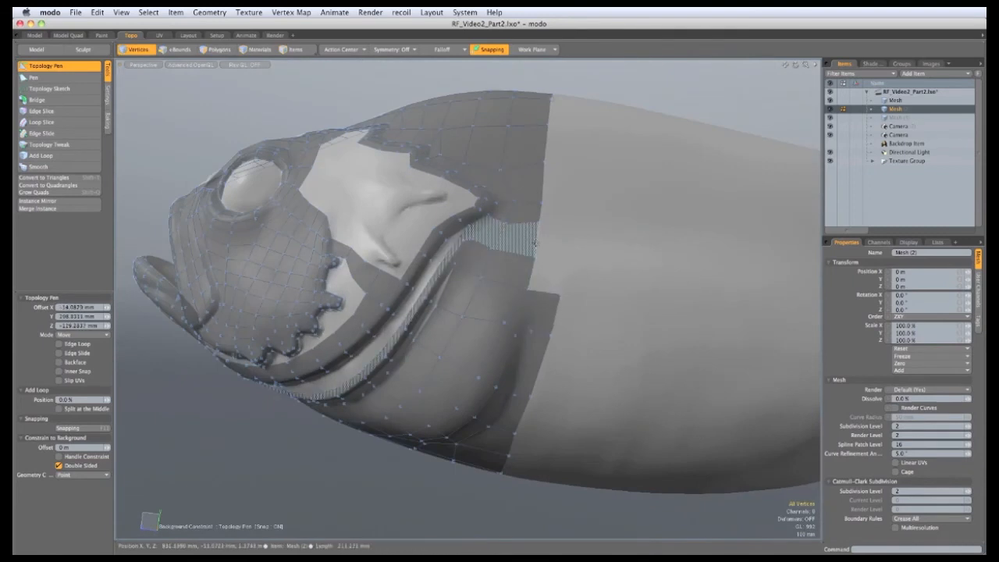
right_click_drag(537, 243, 576, 248, "shift")
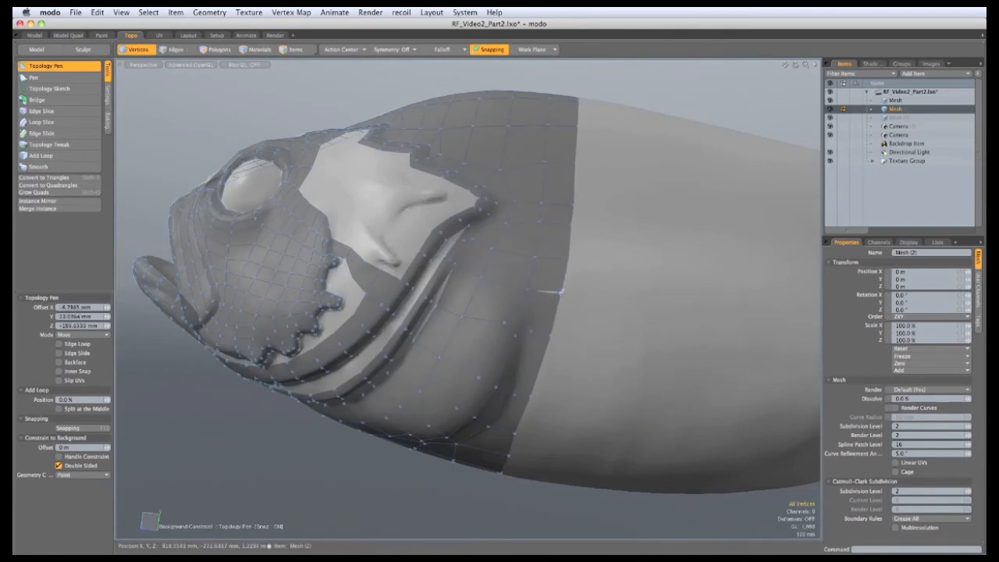
scroll(560, 293, "down", 3)
left_click_drag(559, 295, 477, 130, "alt")
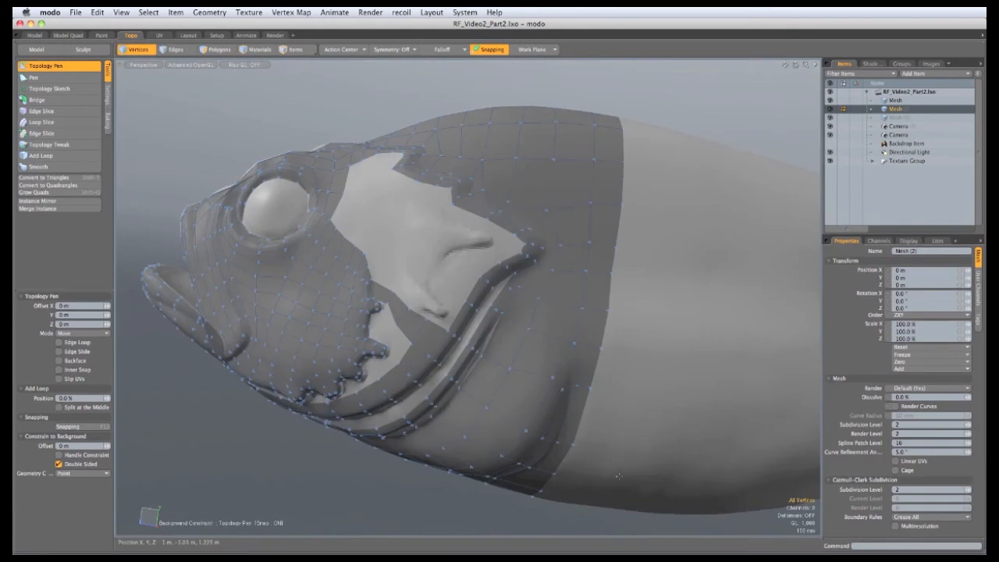
Reframe the fish, switch to the Pen tool and zoom in on the gill slit
scroll(565, 348, "down", 2)
left_click_drag(601, 298, 551, 318, "alt+shift")
scroll(586, 277, "up", 4)
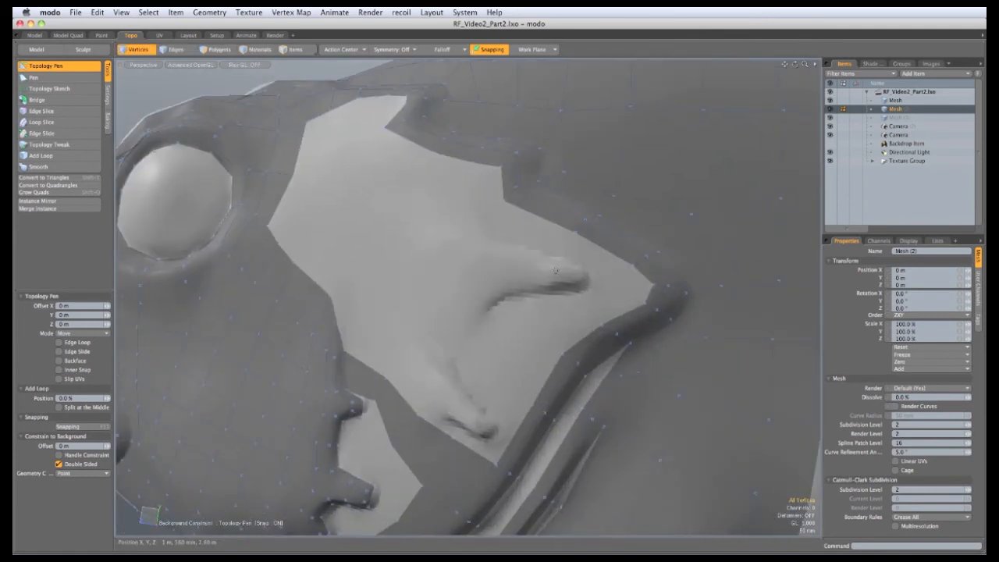
left_click(58, 78)
left_click_drag(538, 254, 590, 322, "ctrl+alt")
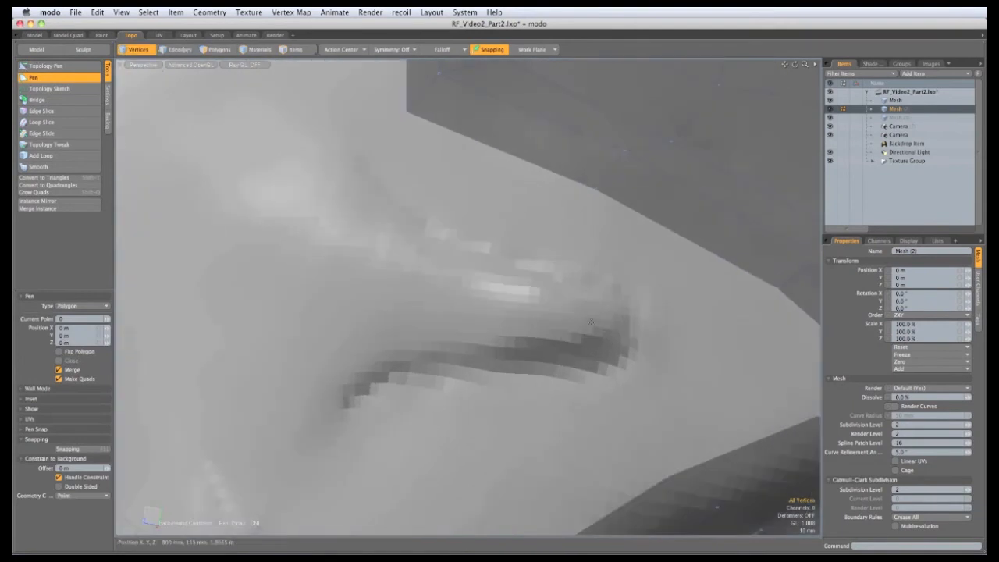
Place Pen points to build a strip of quads leftward along the gill slit
left_click(501, 314)
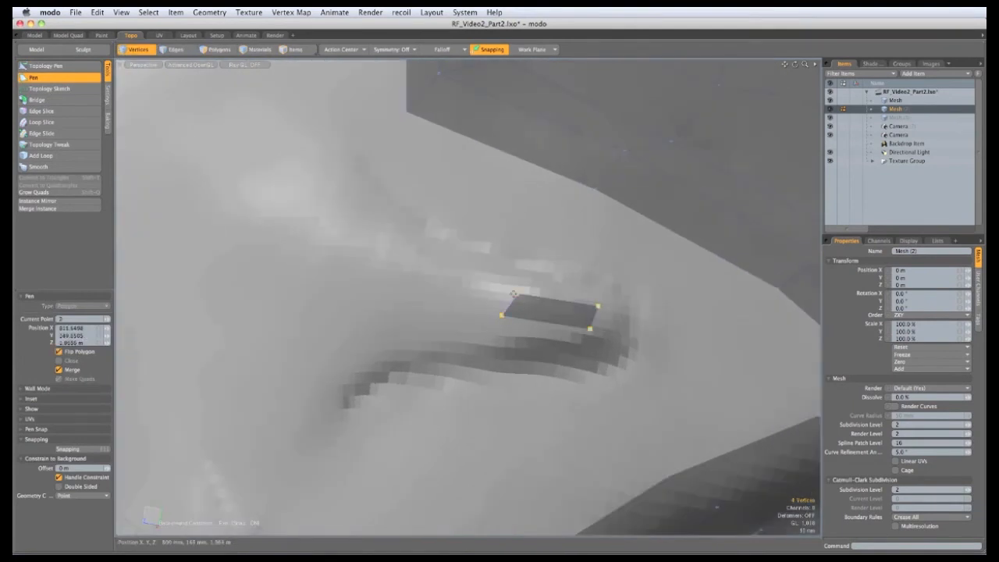
left_click_drag(515, 290, 509, 279)
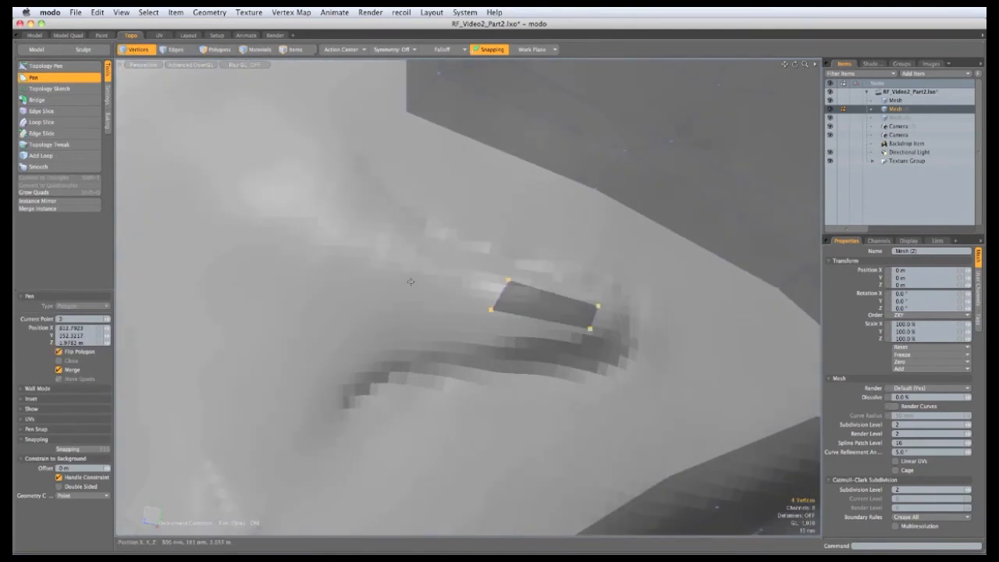
left_click(397, 278)
left_click_drag(419, 281, 391, 220, "ctrl+alt")
left_click(358, 261)
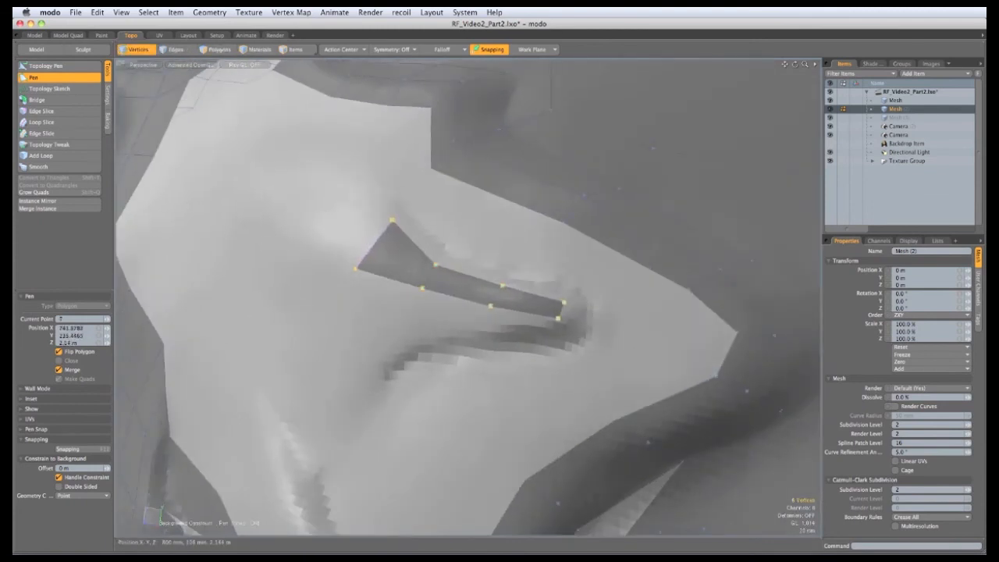
left_click(294, 217)
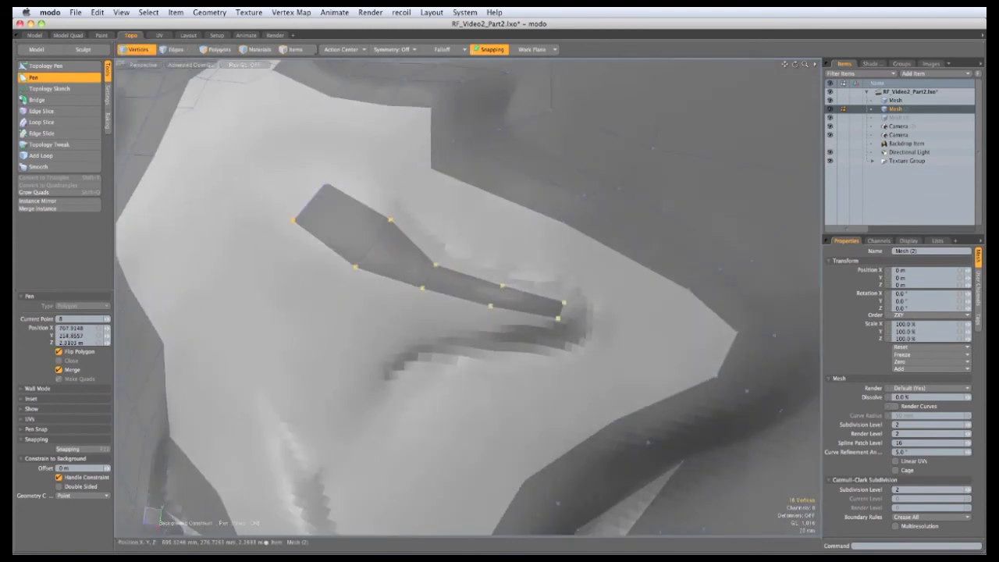
left_click_drag(326, 184, 406, 191)
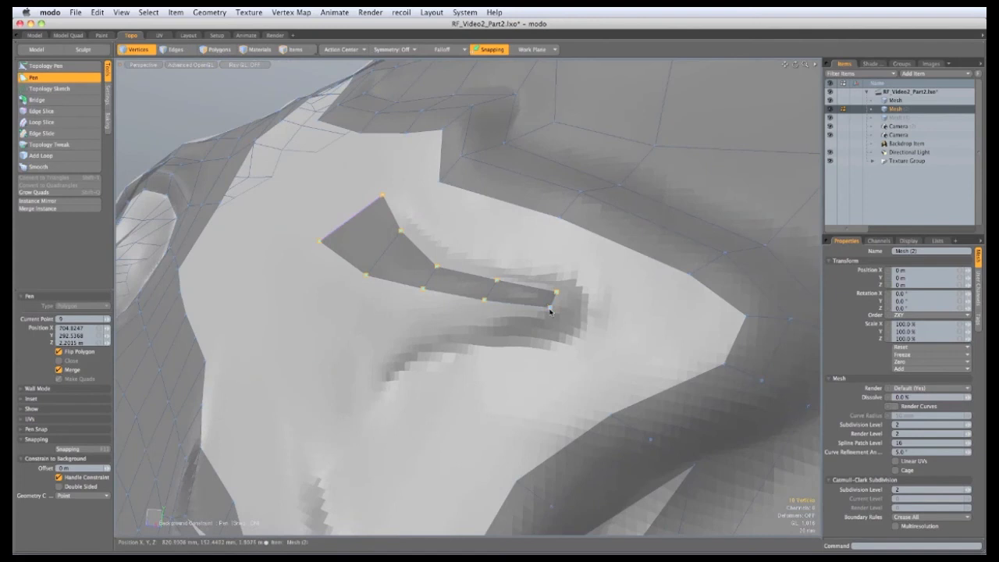
Add more quads below the strip, fanning it into a wider patch
left_click_drag(550, 306, 536, 316, "alt")
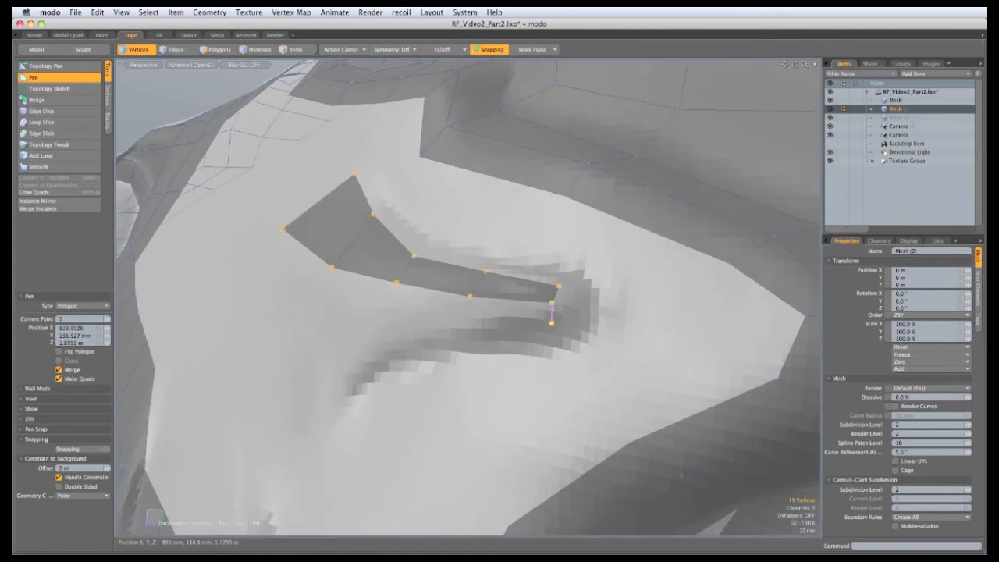
left_click(467, 326)
left_click_drag(470, 321, 504, 316, "alt")
left_click(401, 330)
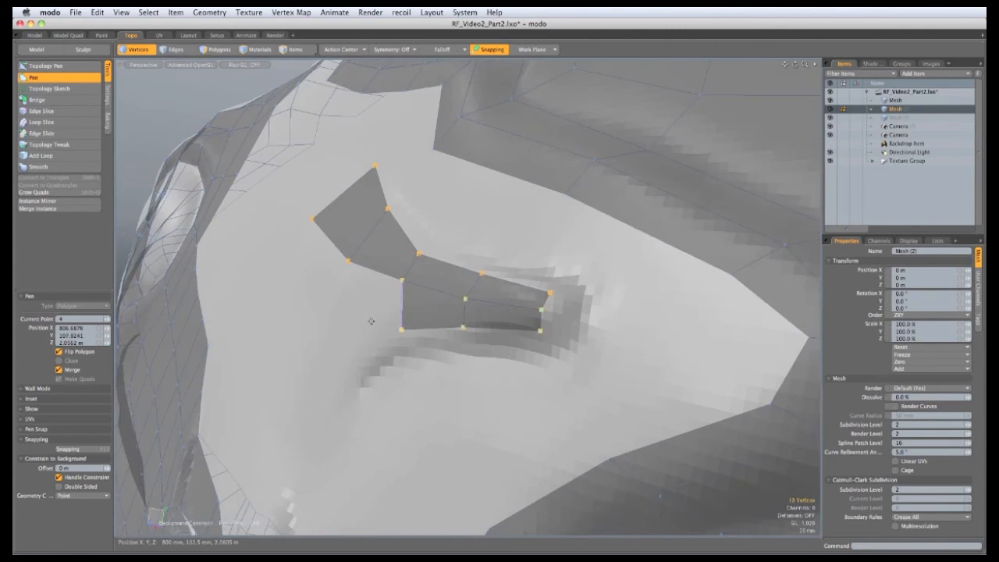
left_click_drag(371, 320, 419, 351, "alt")
left_click_drag(468, 292, 539, 235, "alt")
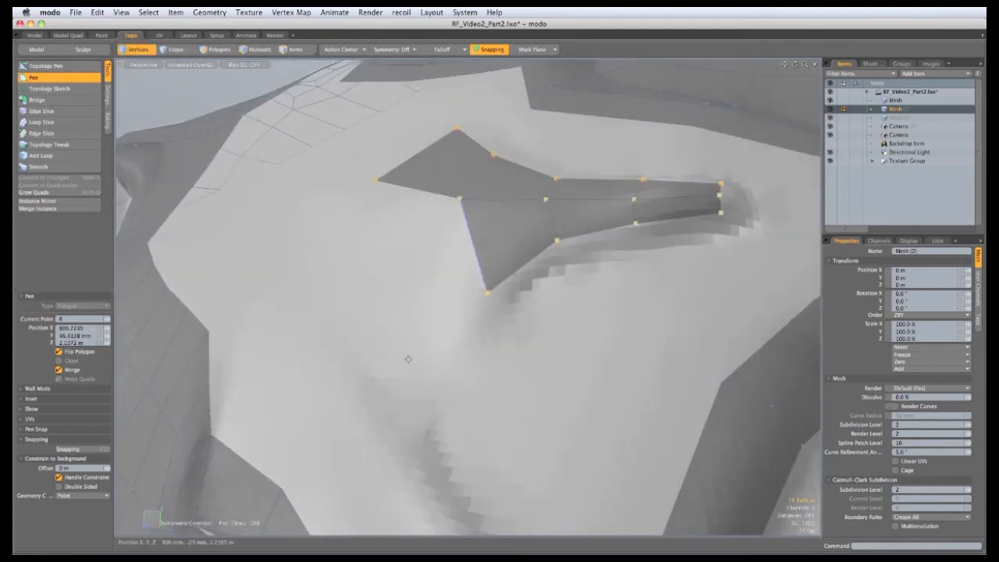
left_click_drag(408, 359, 428, 338)
left_click_drag(361, 312, 396, 285, "alt")
Extrude the gill patch's edges into a row of new quads out to the tapered end
left_click(47, 66)
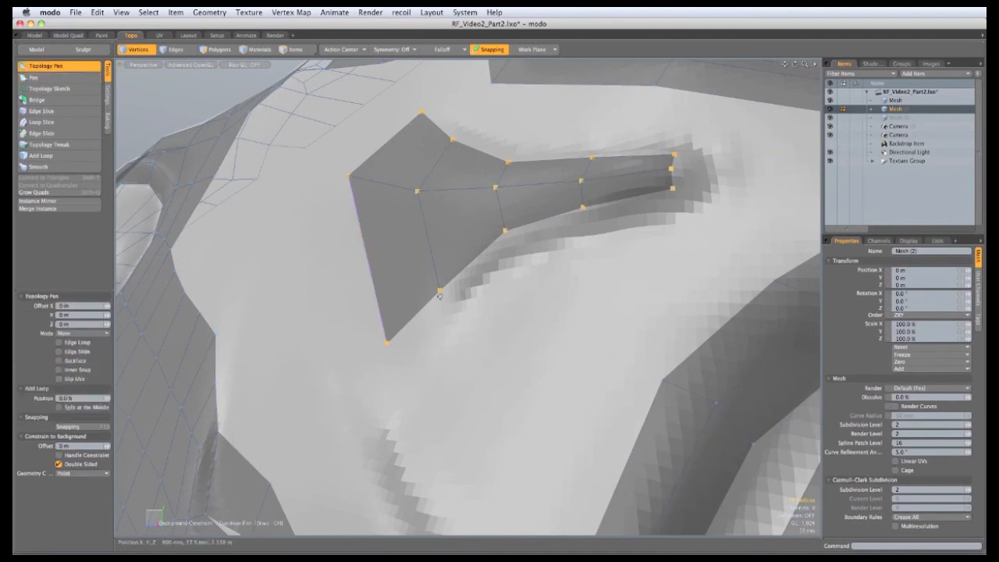
left_click_drag(422, 306, 439, 323, "shift")
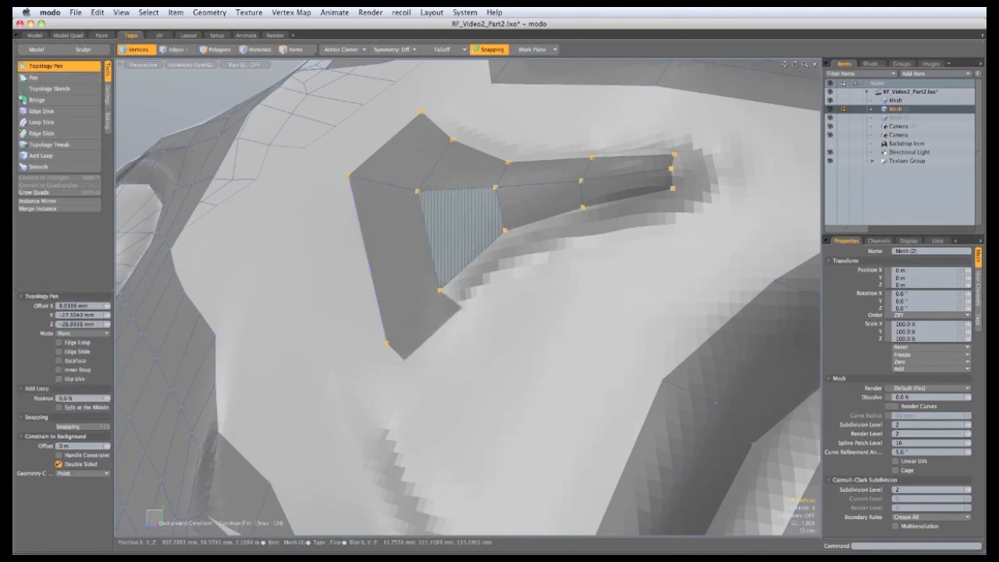
left_click_drag(471, 261, 476, 285, "shift")
left_click_drag(545, 219, 550, 245, "shift")
left_click_drag(626, 198, 636, 222, "shift")
left_click_drag(621, 290, 592, 312, "alt")
left_click_drag(594, 278, 626, 298, "shift")
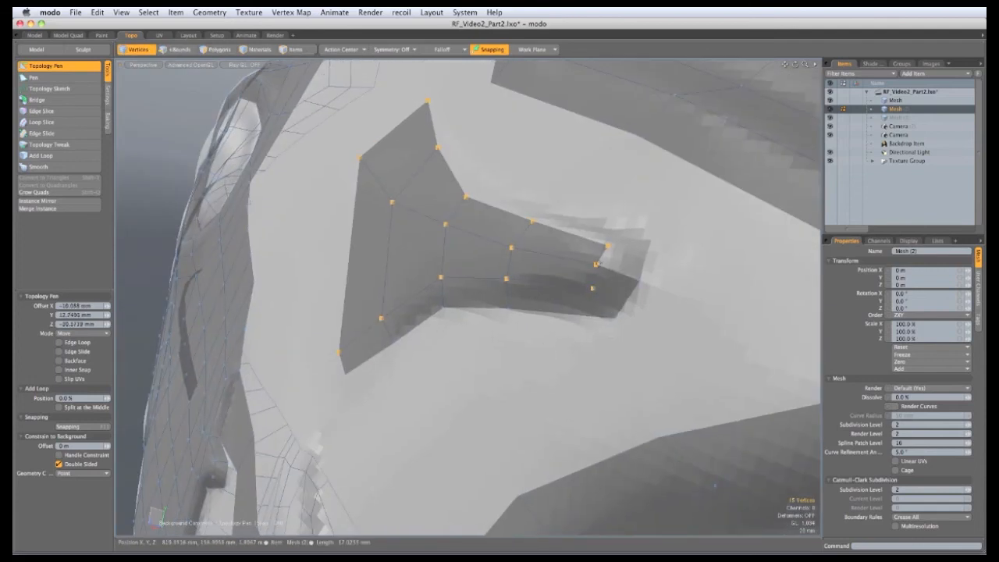
left_click_drag(601, 259, 449, 116, "shift")
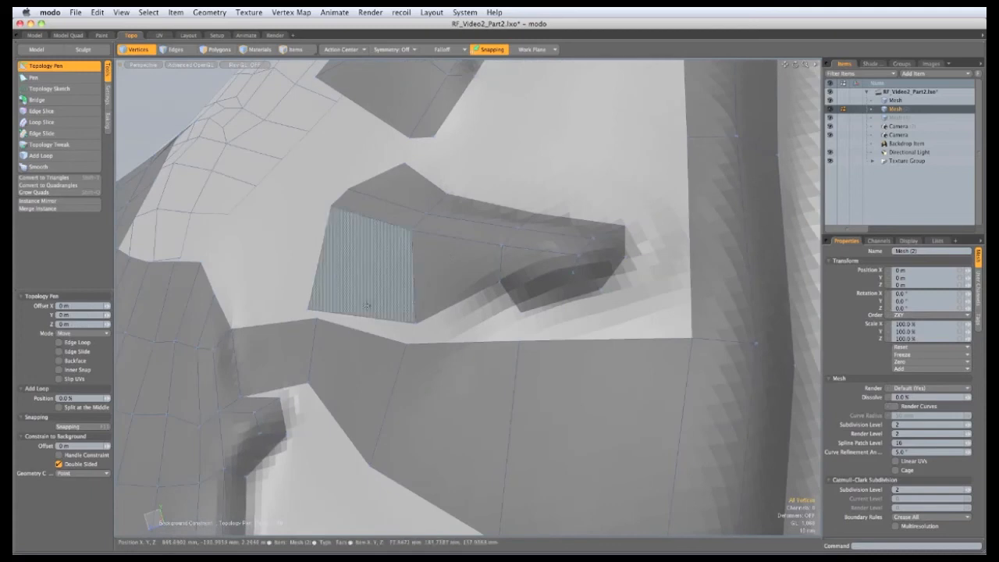
Weld the patch's lower edges onto the mesh below, closing the gap and wedge
left_click_drag(367, 318, 367, 333)
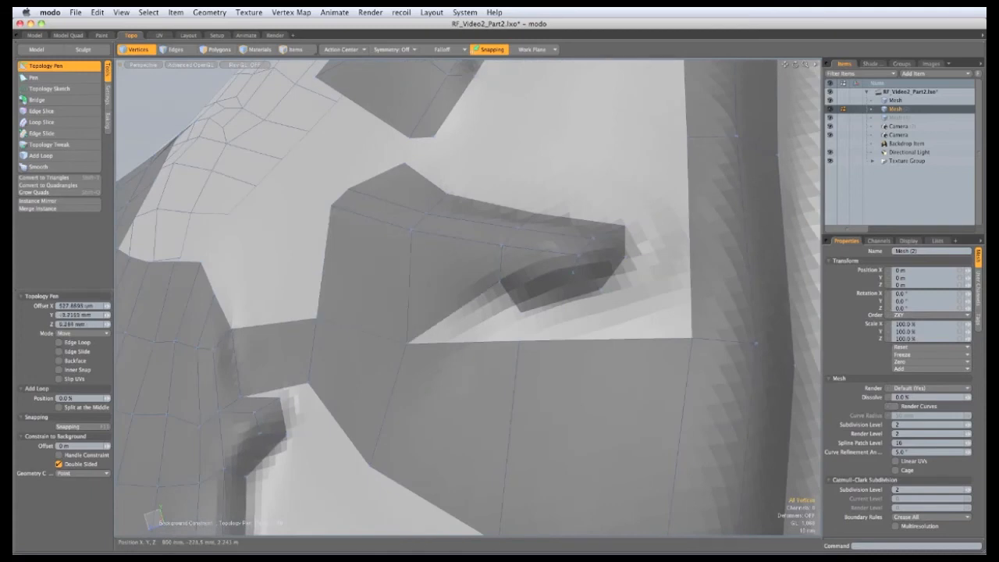
left_click_drag(437, 328, 414, 333, "alt")
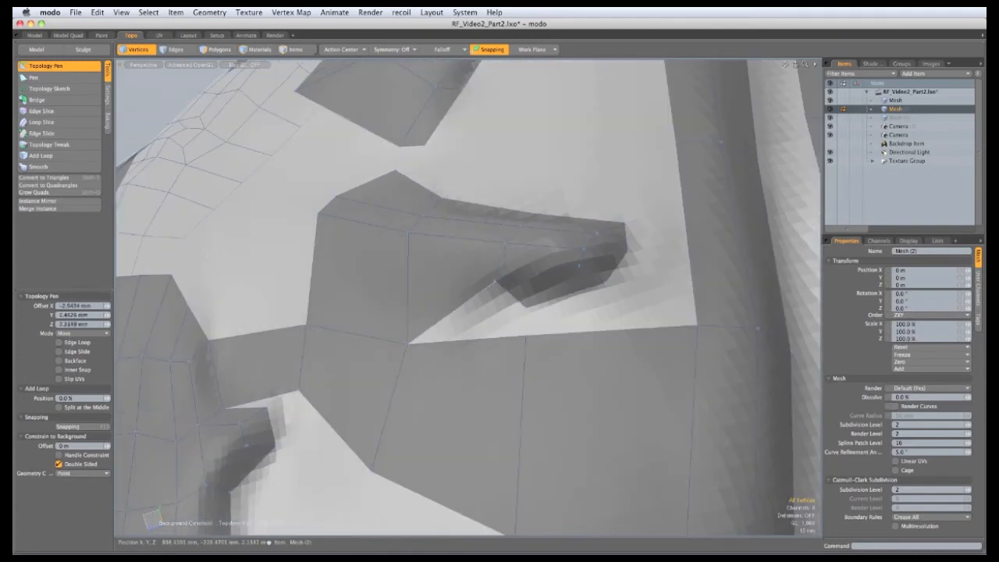
left_click_drag(503, 290, 485, 333, "shift")
left_click_drag(543, 320, 466, 350, "alt")
left_click(41, 111)
left_click_drag(596, 252, 546, 301, "alt")
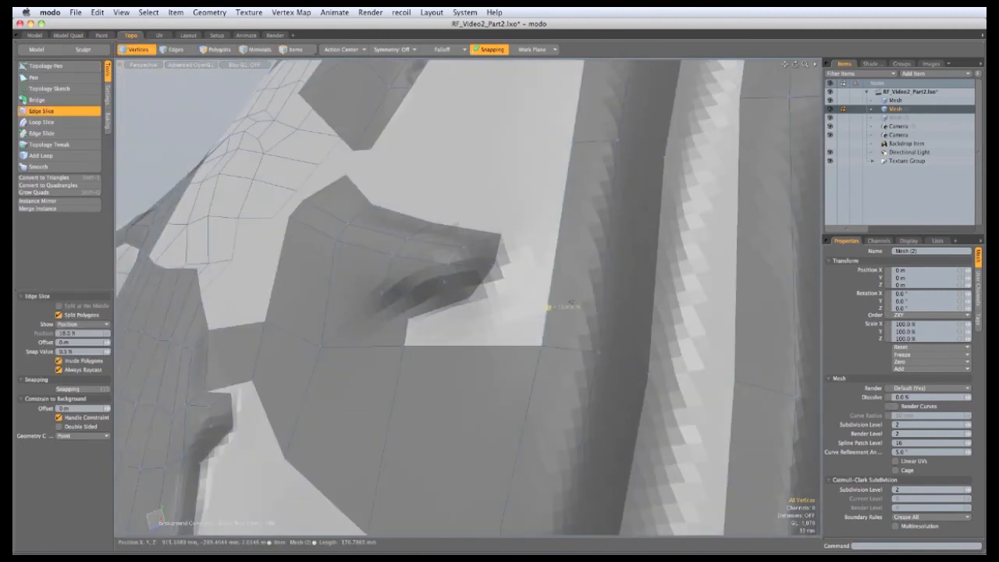
Slice new edges across the body polygons through two slice points
left_click(603, 312)
left_click(652, 327)
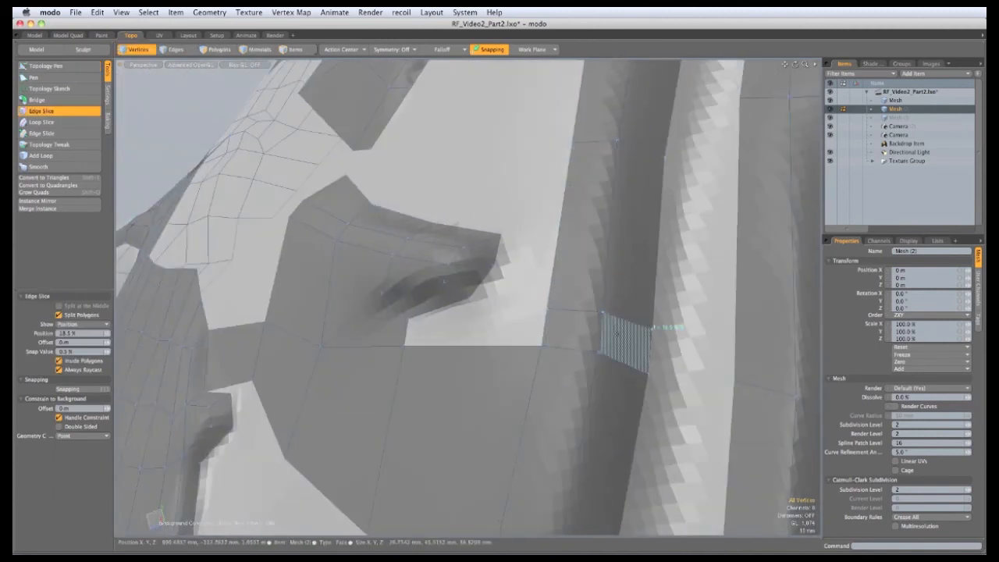
left_click(52, 67)
left_click(47, 68)
Move two vertices down onto the body and extrude a snapped quad beside the gill
left_click_drag(546, 331, 522, 363, "alt")
left_click_drag(596, 282, 625, 392)
left_click_drag(409, 278, 464, 283, "shift")
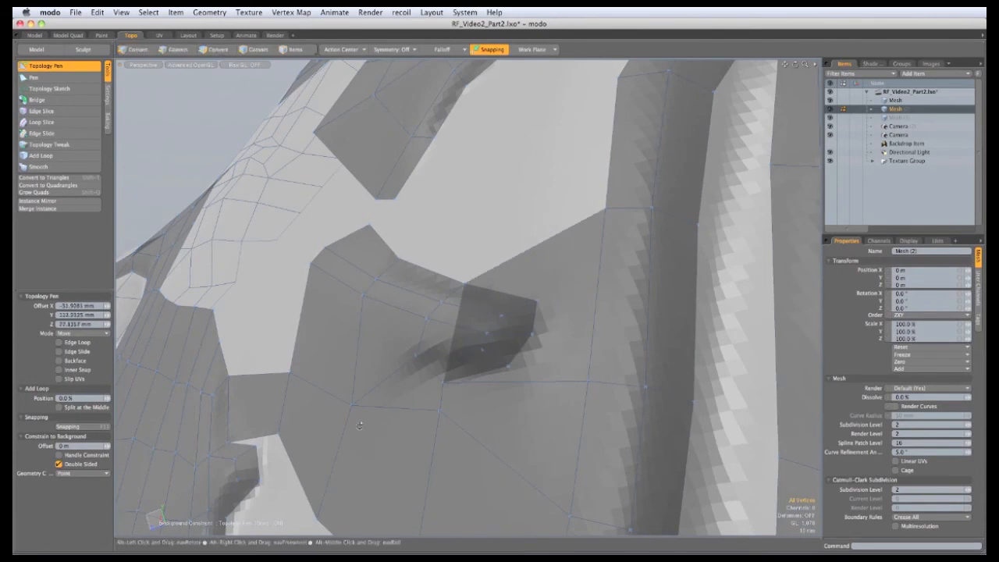
left_click_drag(359, 425, 496, 352, "alt")
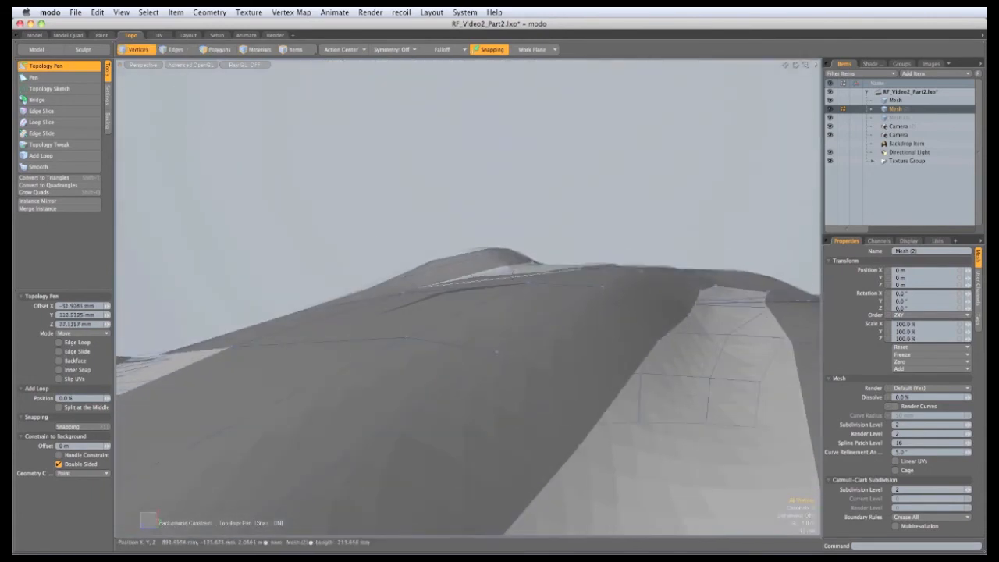
left_click_drag(412, 153, 476, 343, "alt")
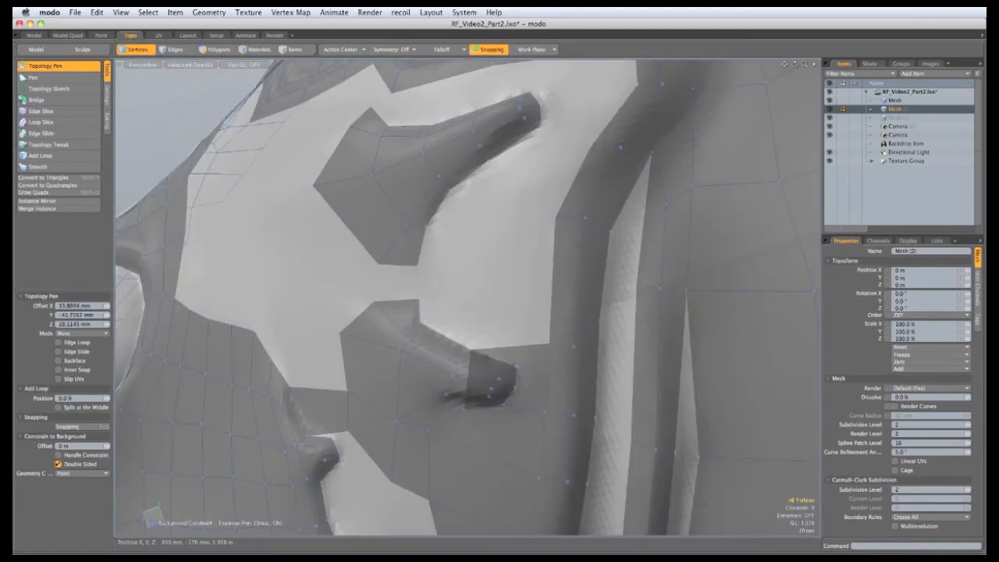
left_click_drag(550, 343, 550, 346)
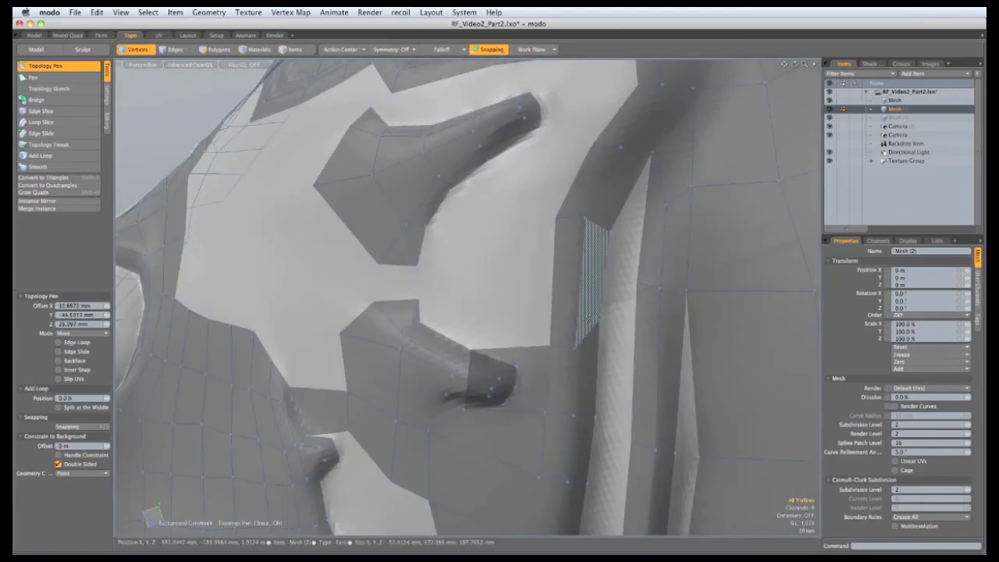
Slice another edge across the body, ending on the middle edge
left_click(41, 111)
left_click(552, 306)
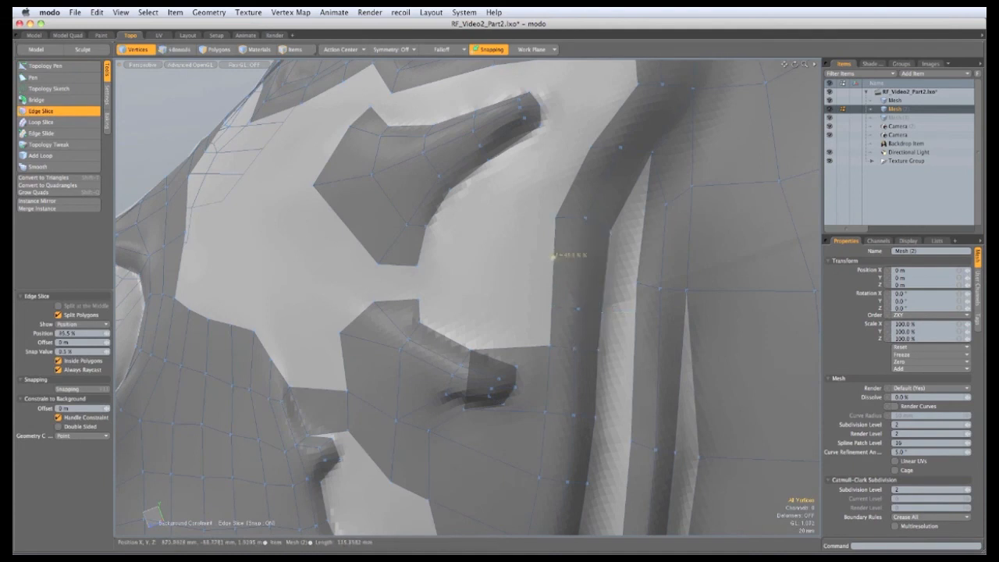
left_click(582, 260)
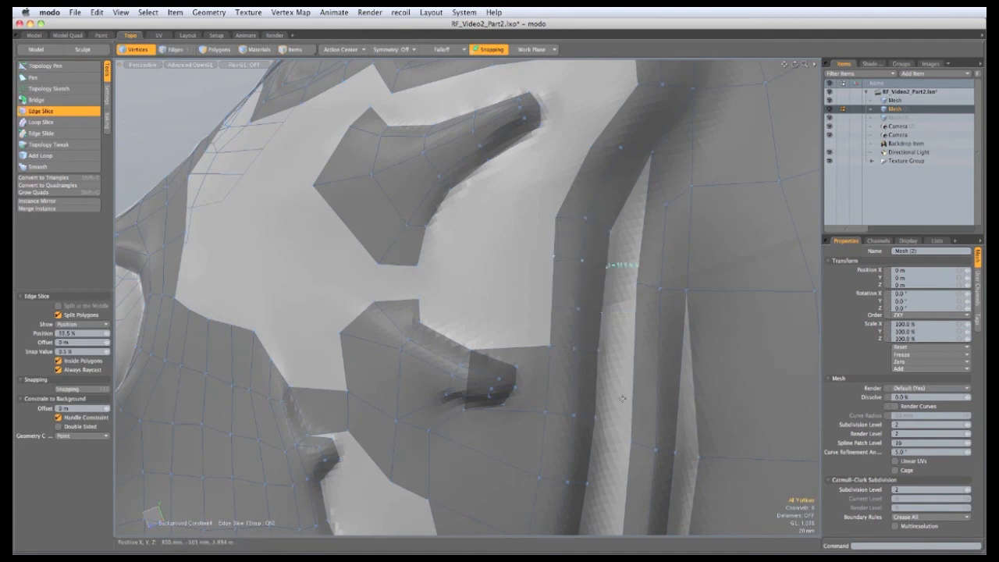
key("space")
left_click(65, 68)
Fill quads left of the cheek edge and beneath the mesh gap, pulling up a lower vertex
left_click_drag(525, 336, 548, 343, "alt")
left_click_drag(475, 313, 480, 304, "shift")
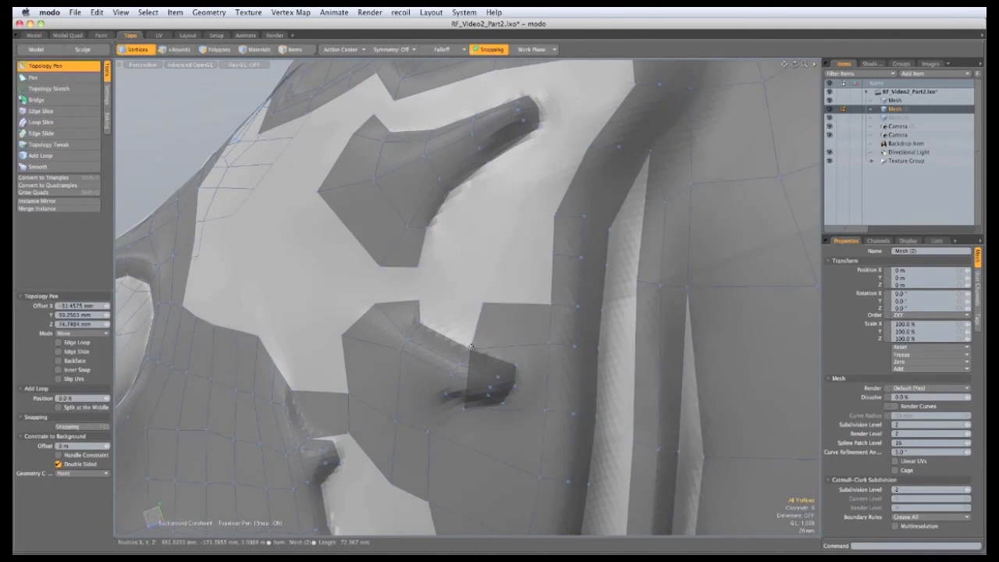
left_click_drag(470, 346, 420, 300, "shift")
left_click_drag(527, 296, 410, 317, "alt")
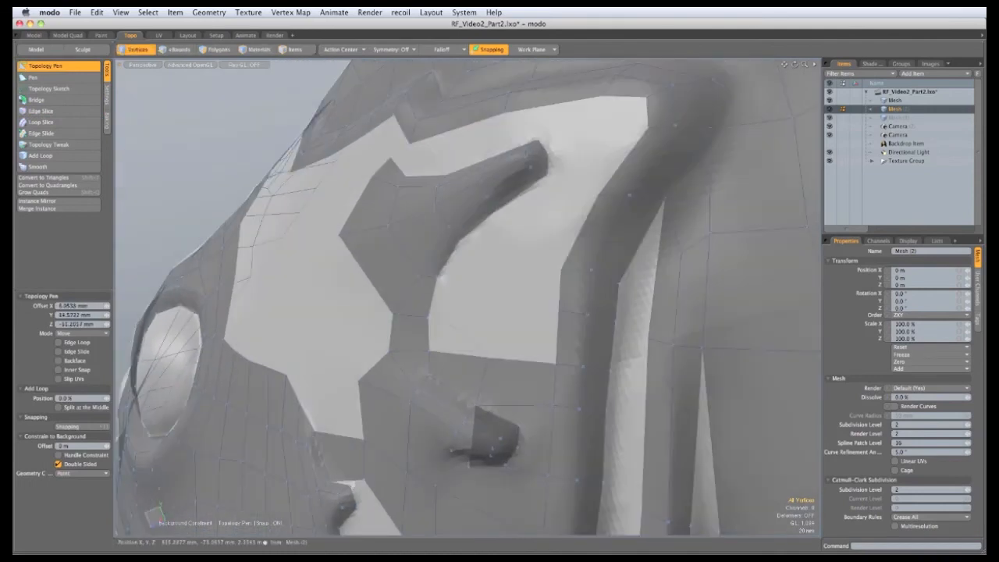
left_click_drag(525, 361, 471, 344, "shift")
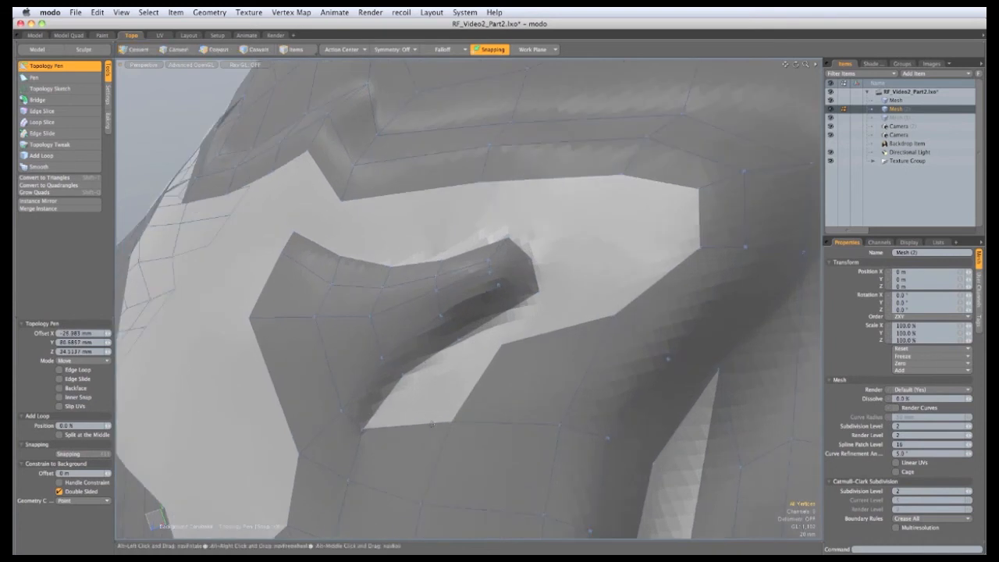
left_click_drag(431, 423, 501, 341)
left_click_drag(501, 340, 472, 342, "alt")
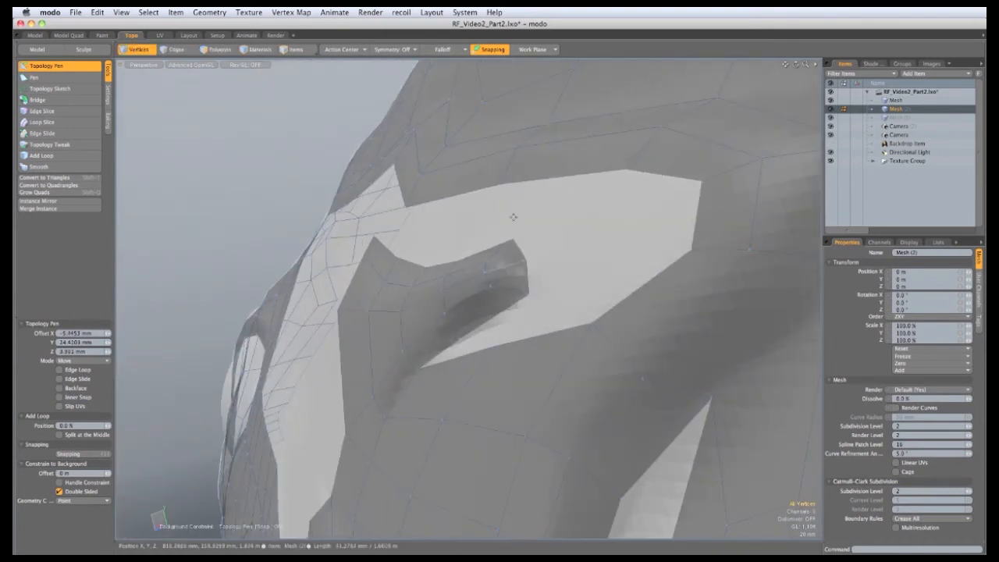
left_click_drag(531, 369, 583, 319, "alt")
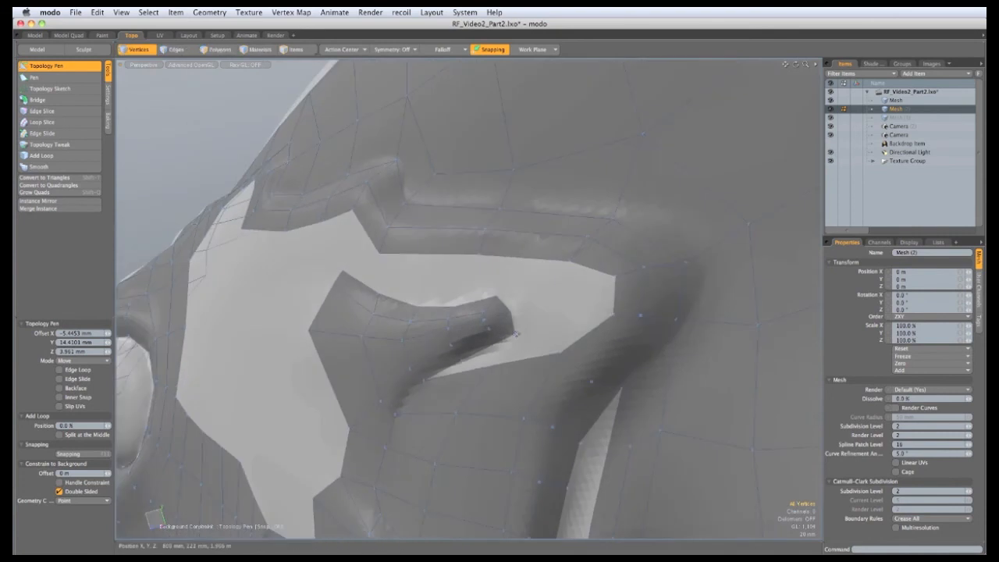
left_click_drag(485, 298, 415, 288, "alt+shift")
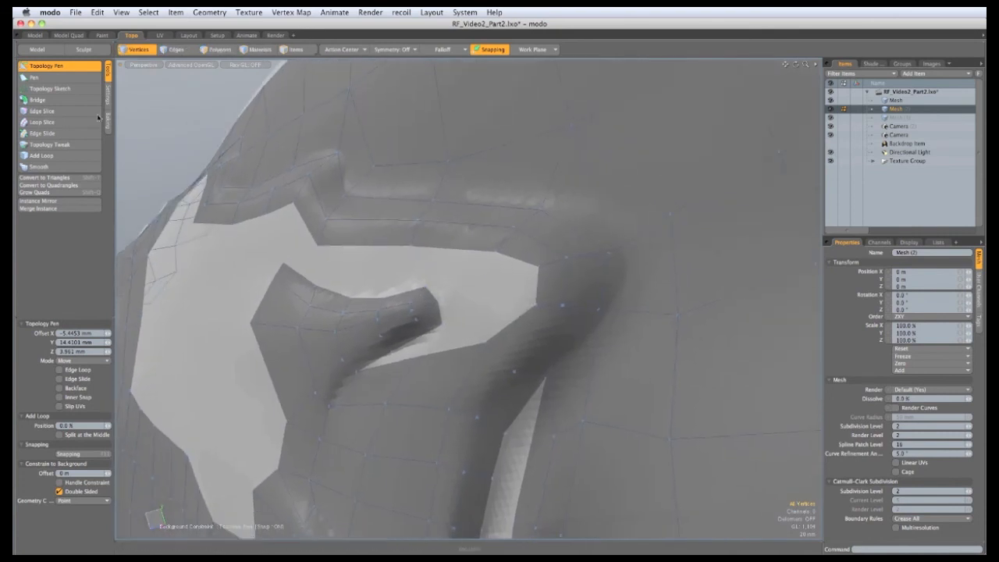
left_click(74, 156)
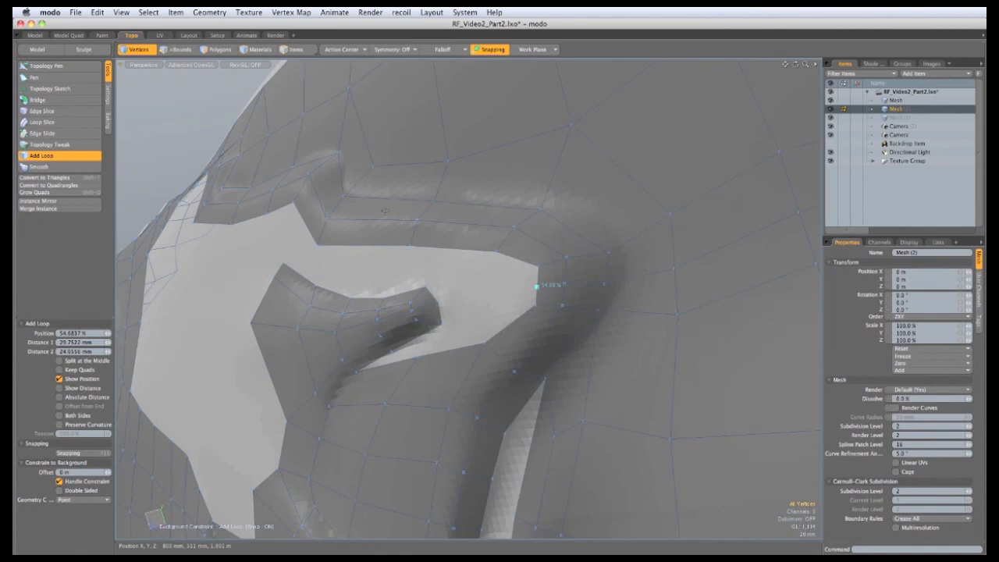
Extrude the hole's border edges into polygons, filling the notch and most of the gap
left_click_drag(376, 227, 369, 226, "alt")
left_click(48, 66)
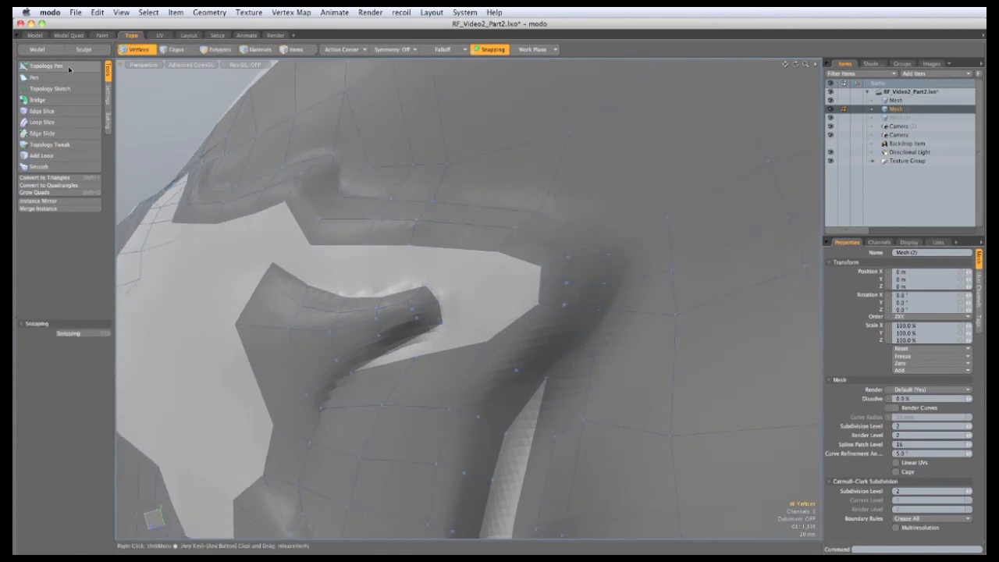
left_click_drag(484, 359, 469, 347, "alt")
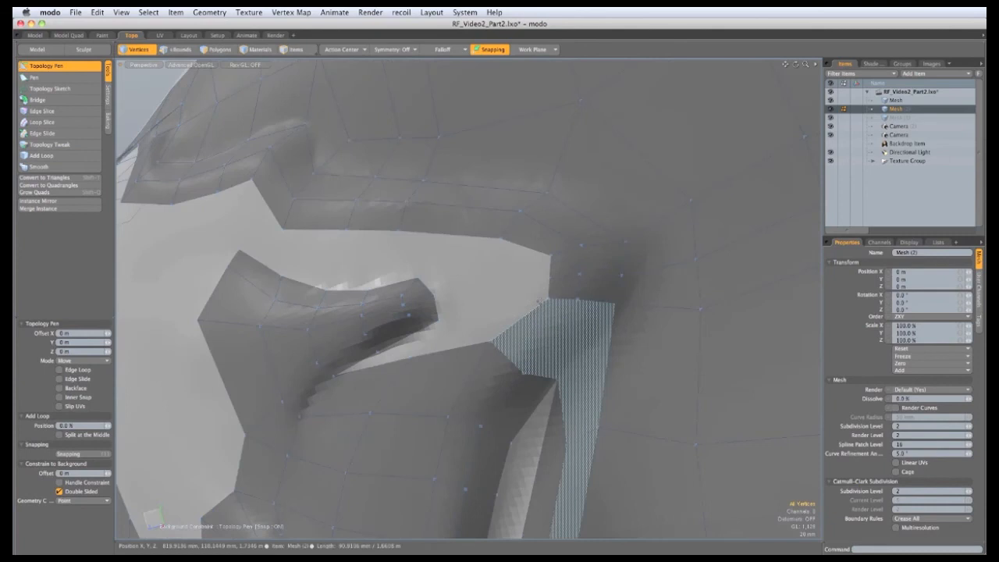
left_click_drag(523, 315, 499, 260, "shift")
left_click_drag(425, 334, 410, 335, "alt")
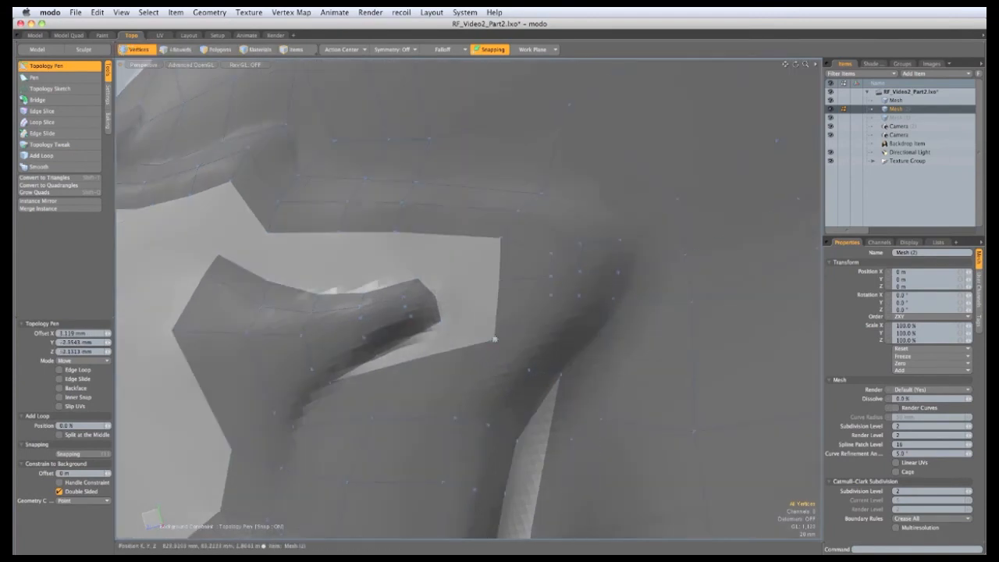
left_click_drag(495, 339, 448, 236, "shift")
left_click_drag(392, 259, 442, 286)
Wrap quads beside and above the tube, snapping the upper corner to a neighbouring vertex
left_click_drag(425, 332, 311, 297, "alt")
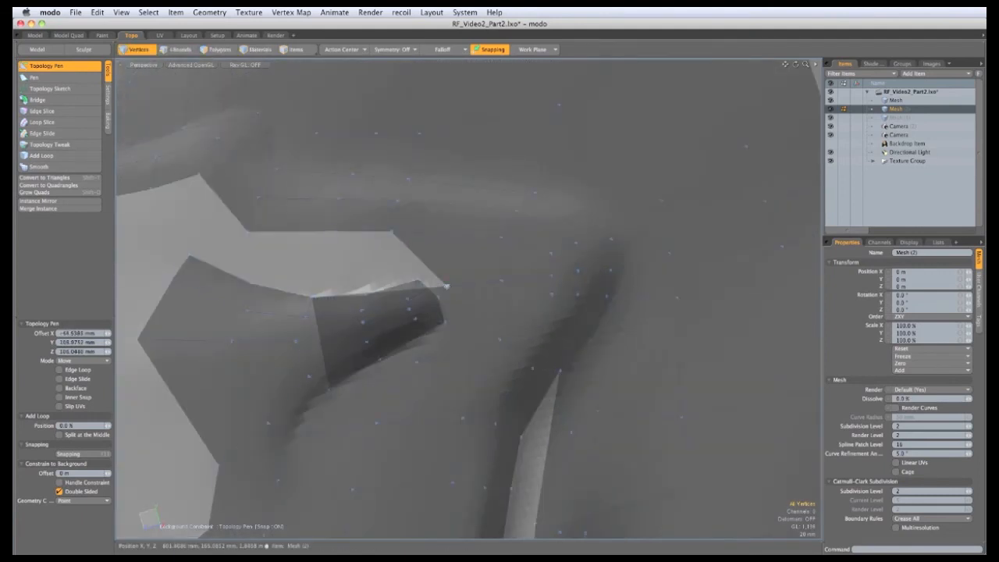
left_click_drag(445, 285, 365, 294, "shift")
left_click_drag(365, 294, 445, 277, "shift")
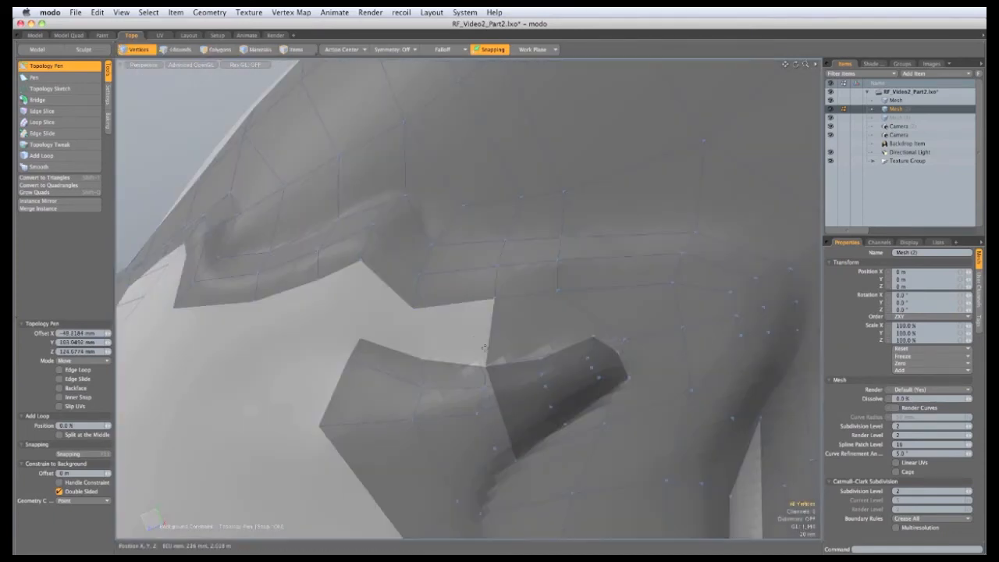
left_click_drag(356, 367, 438, 327, "shift")
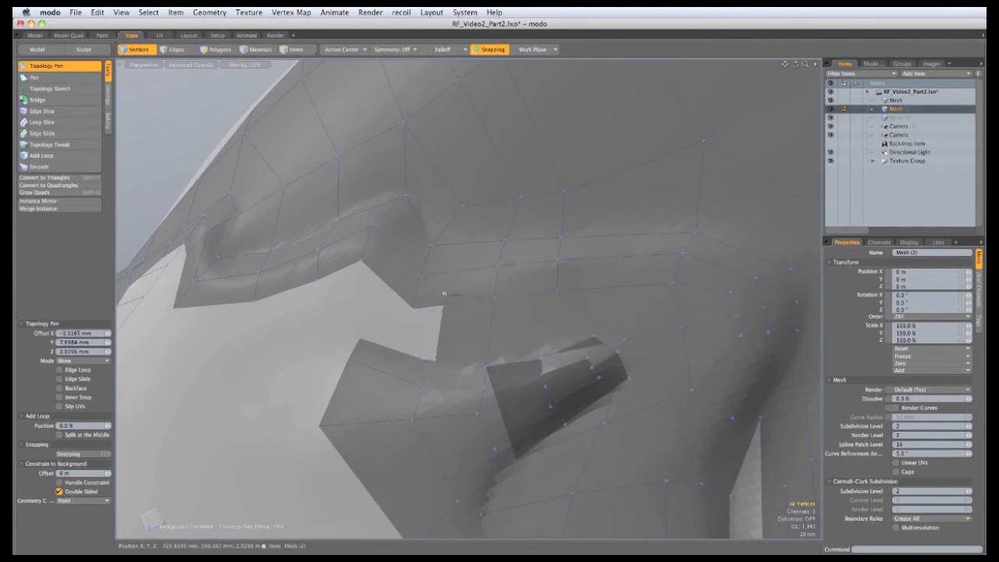
left_click_drag(443, 292, 409, 296)
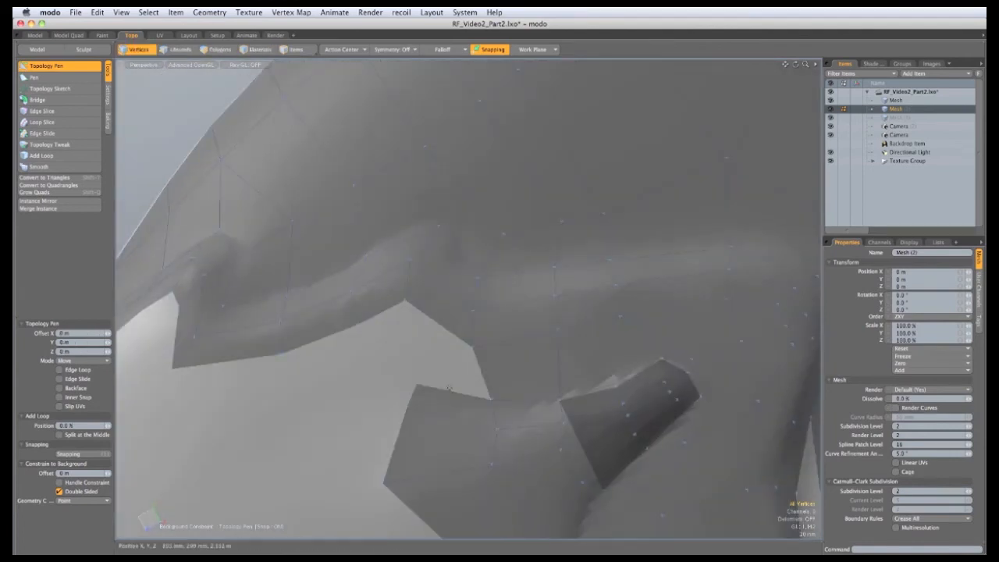
left_click_drag(459, 378, 507, 321)
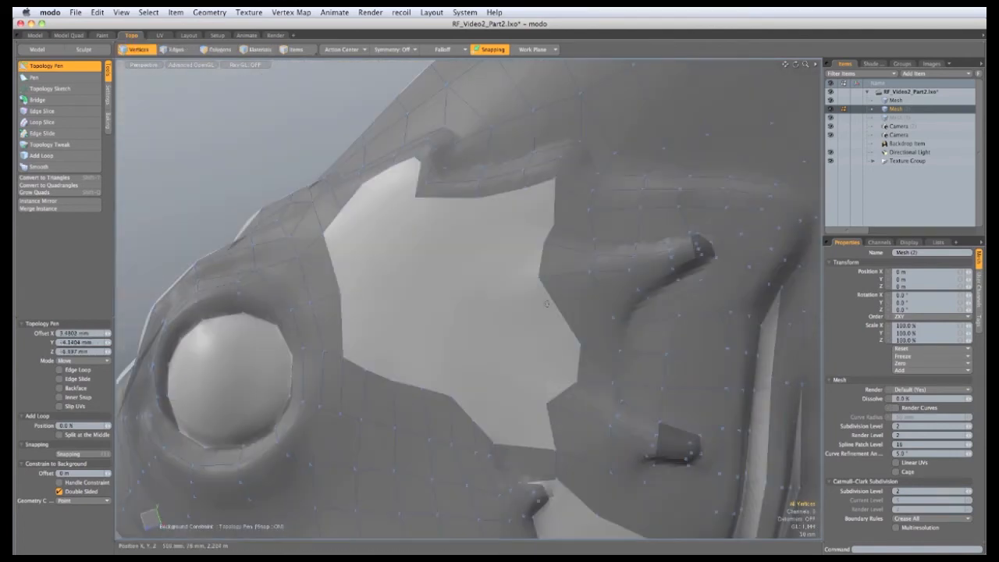
Reshape the patch's corners beside the tube and near the notch
left_click_drag(578, 309, 516, 279)
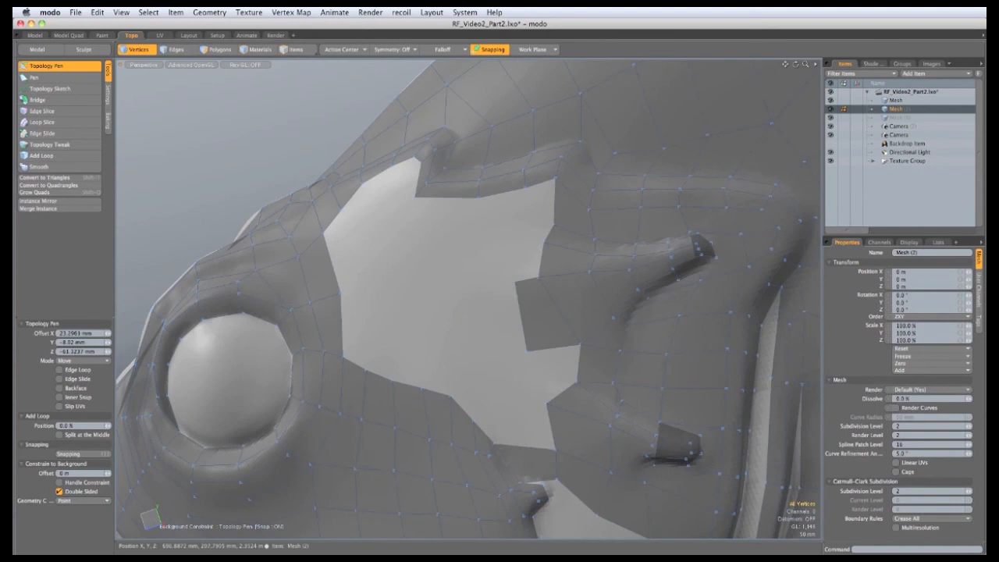
left_click_drag(523, 351, 503, 337)
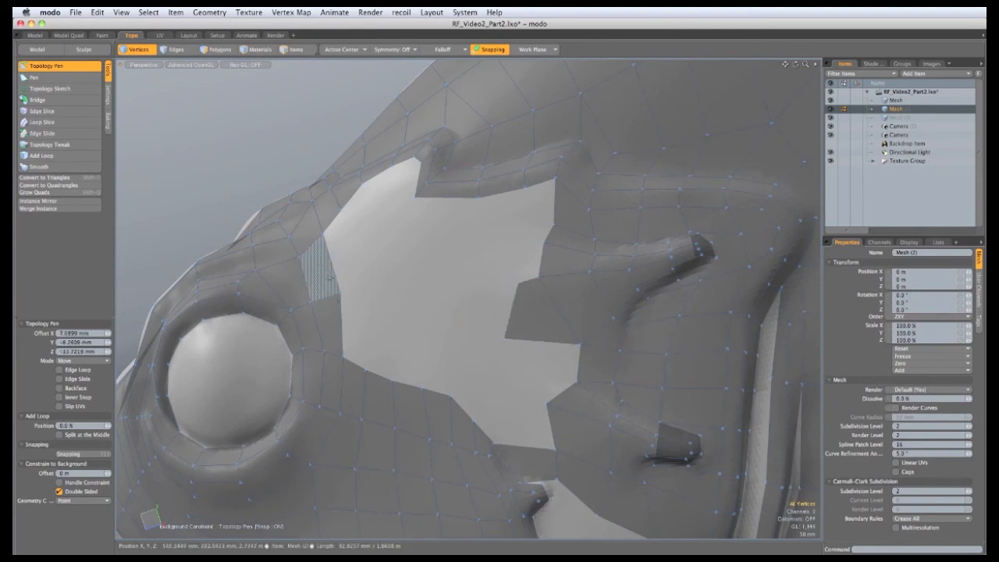
left_click_drag(527, 277, 520, 245)
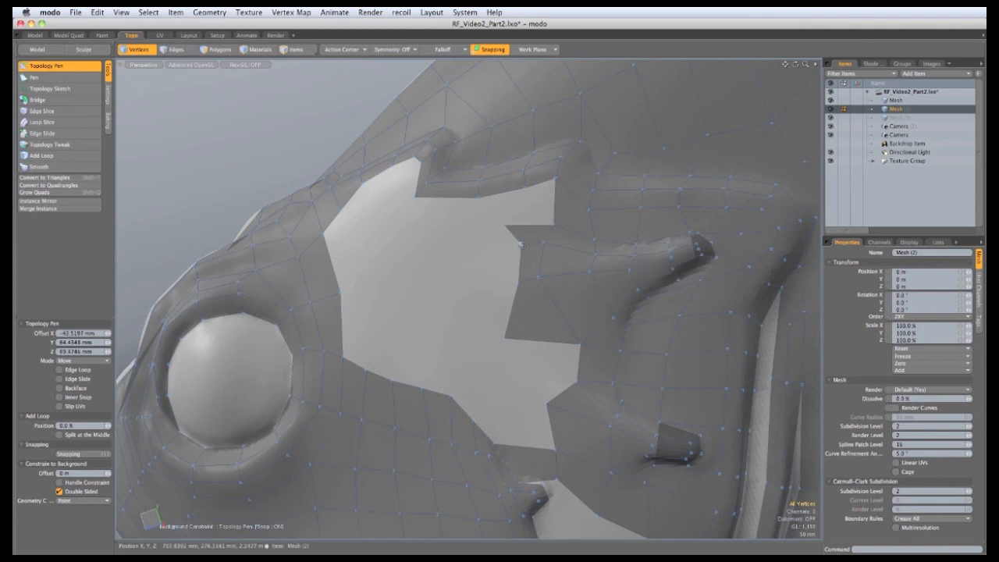
left_click_drag(505, 336, 487, 322)
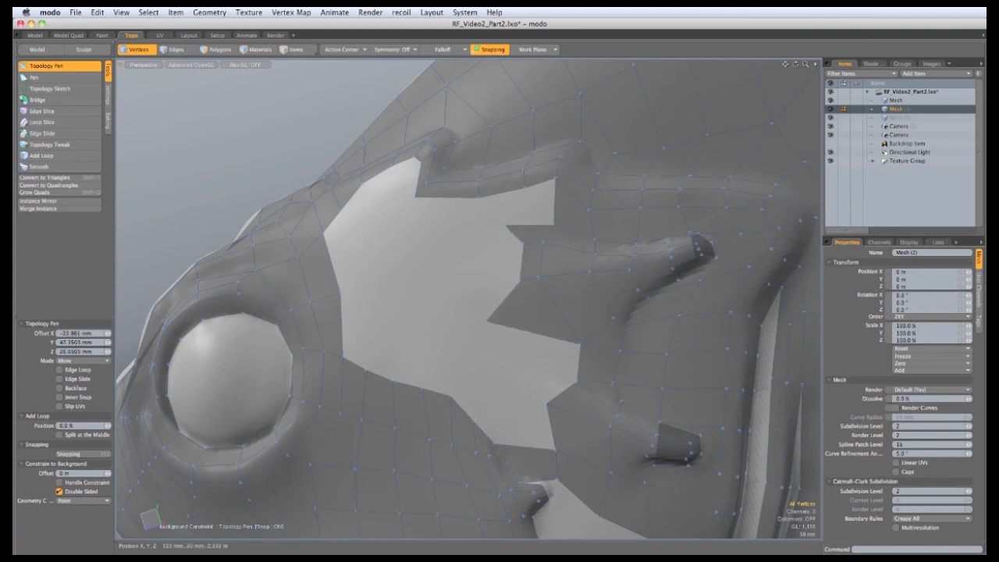
Extrude the notch's open edge and weld the new corner on to close the notch
left_click_drag(522, 263, 504, 225, "shift")
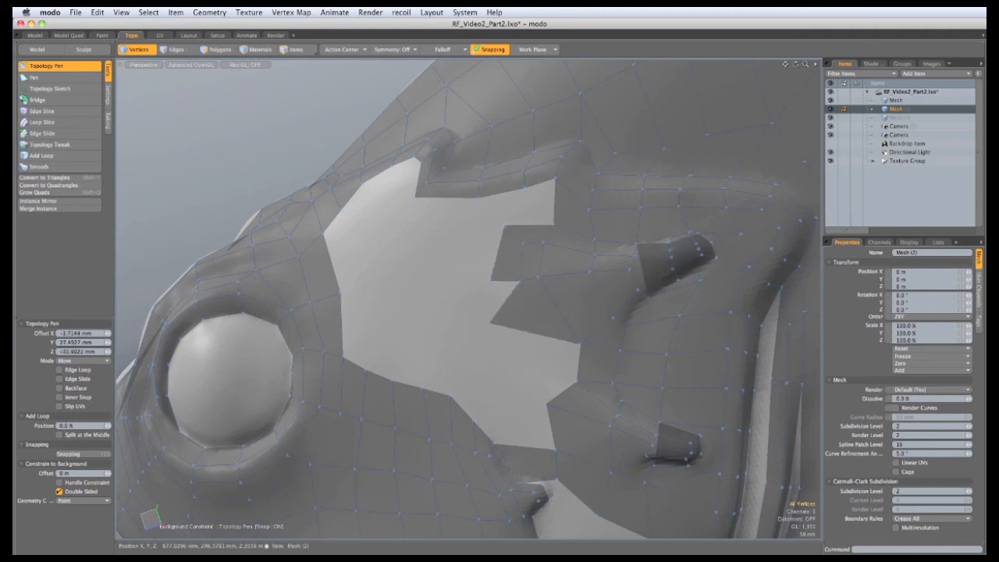
mouse_move(493, 283)
left_mouse_down()
mouse_move(490, 322)
mouse_move(482, 316)
left_mouse_up()
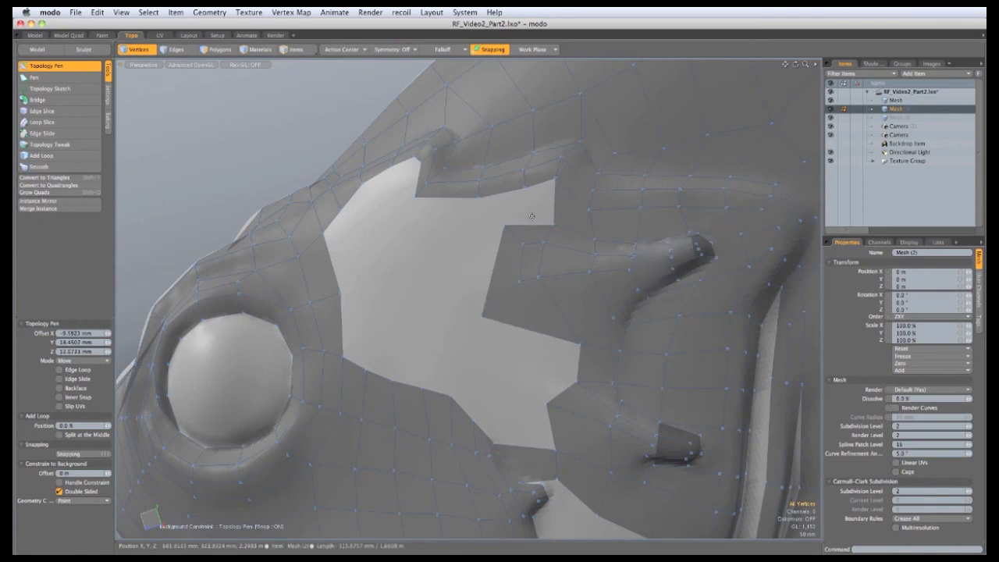
left_click_drag(551, 225, 524, 187)
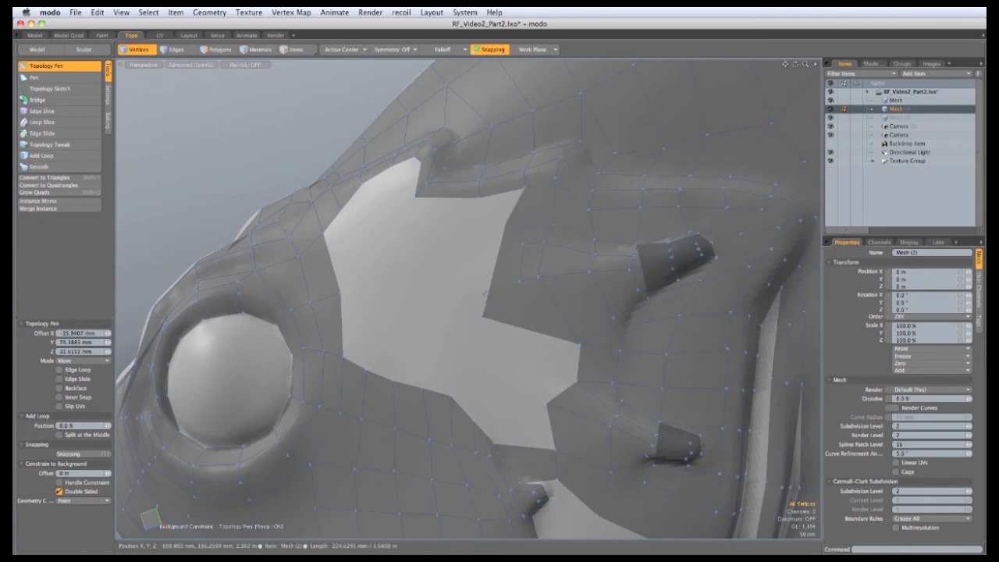
left_click_drag(493, 271, 501, 273)
Fill the patch's right notch and the small hole down to its bottom edge with quads
left_click_drag(579, 344, 489, 354, "shift")
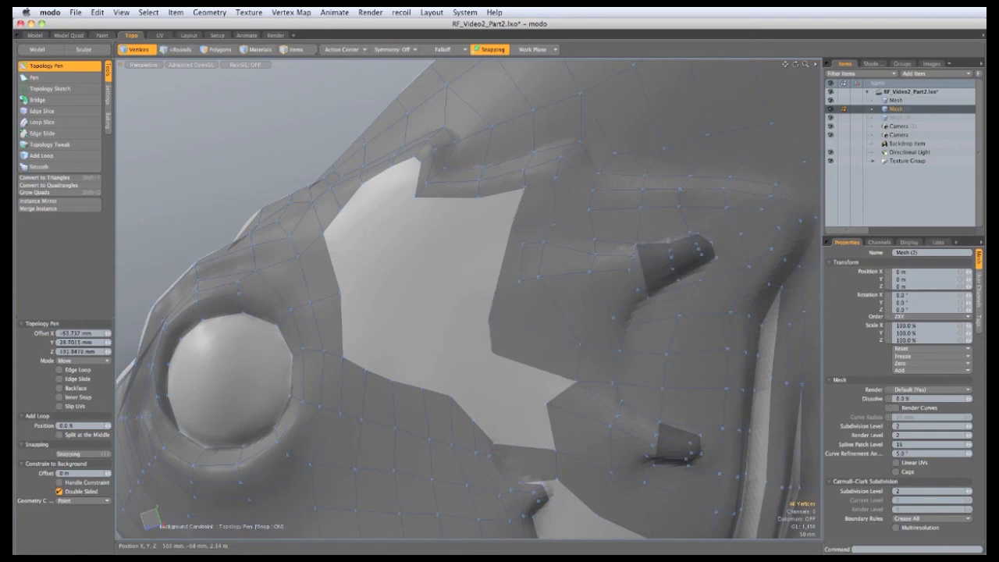
left_click_drag(578, 381, 474, 421, "shift")
left_click_drag(484, 369, 482, 368)
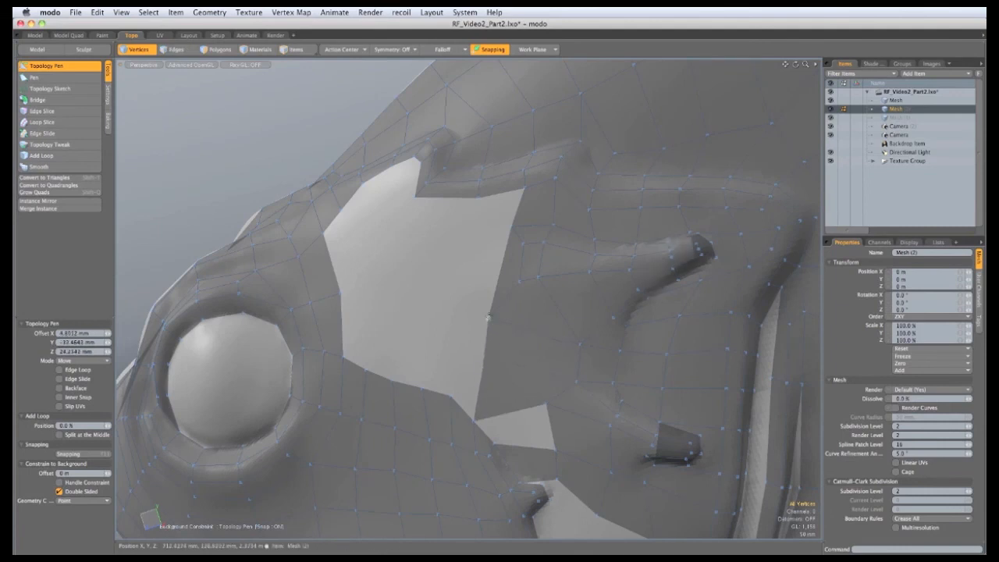
left_click_drag(512, 411, 522, 446, "shift")
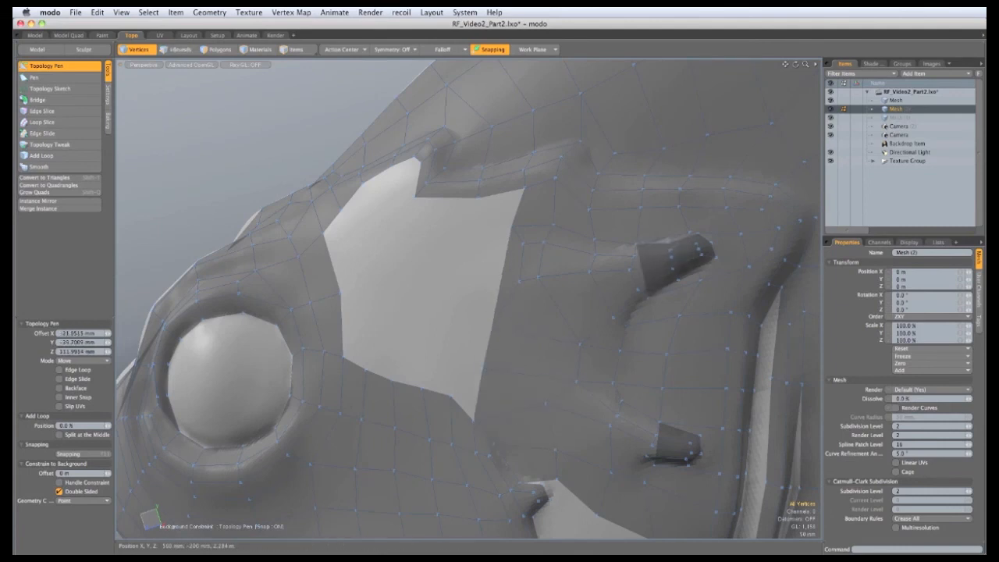
Build quads off the large hole's corners, weld away its left arm, and extend the bottom edge
left_click_drag(437, 226, 472, 225, "alt")
left_click_drag(471, 225, 454, 287, "ctrl+alt")
left_click_drag(387, 227, 432, 318, "shift")
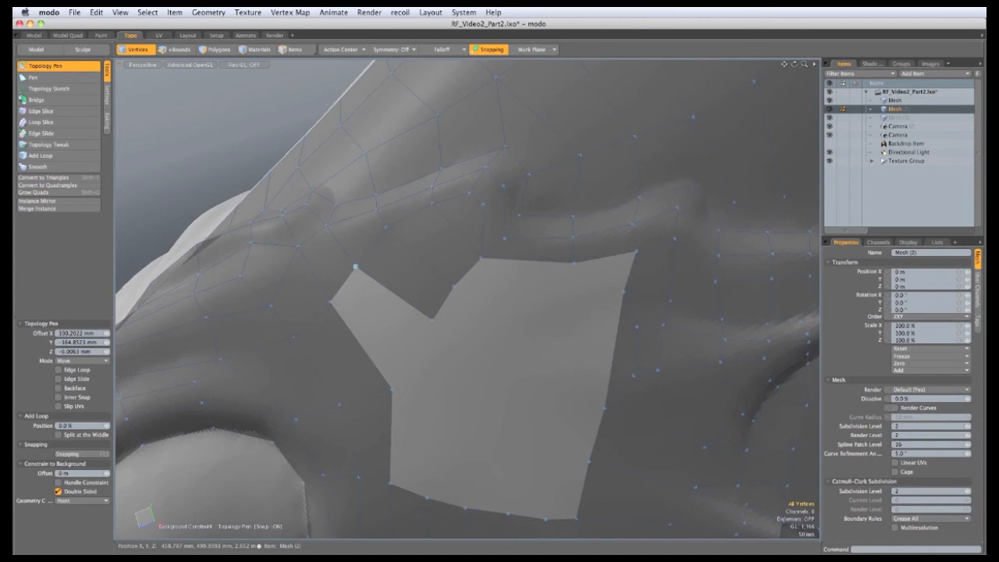
left_click_drag(355, 266, 410, 357, "shift")
left_click_drag(330, 301, 392, 388, "shift")
left_click_drag(390, 343, 399, 311, "alt")
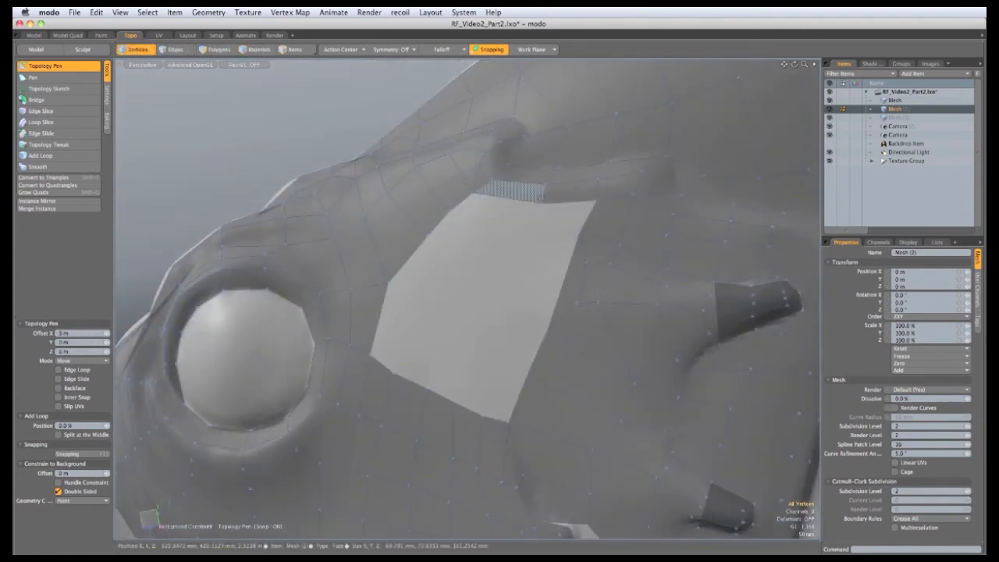
scroll(446, 413, "up", 2)
left_click_drag(439, 398, 469, 409)
left_click_drag(372, 355, 355, 335)
left_click_drag(488, 262, 543, 273, "alt")
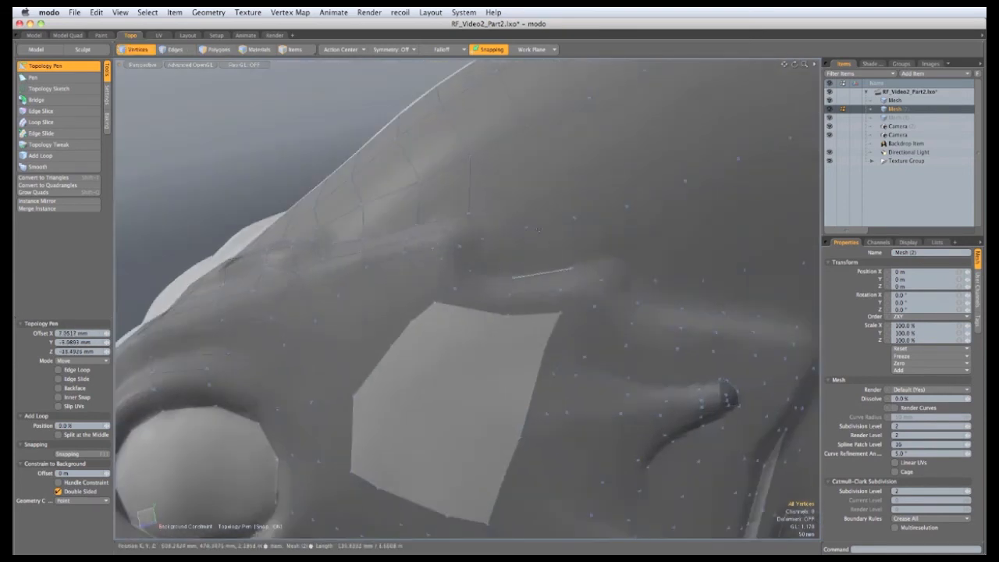
left_click_drag(525, 220, 504, 222, "ctrl+alt")
Insert an edge loop across the mesh with Add Loop
left_click(71, 158)
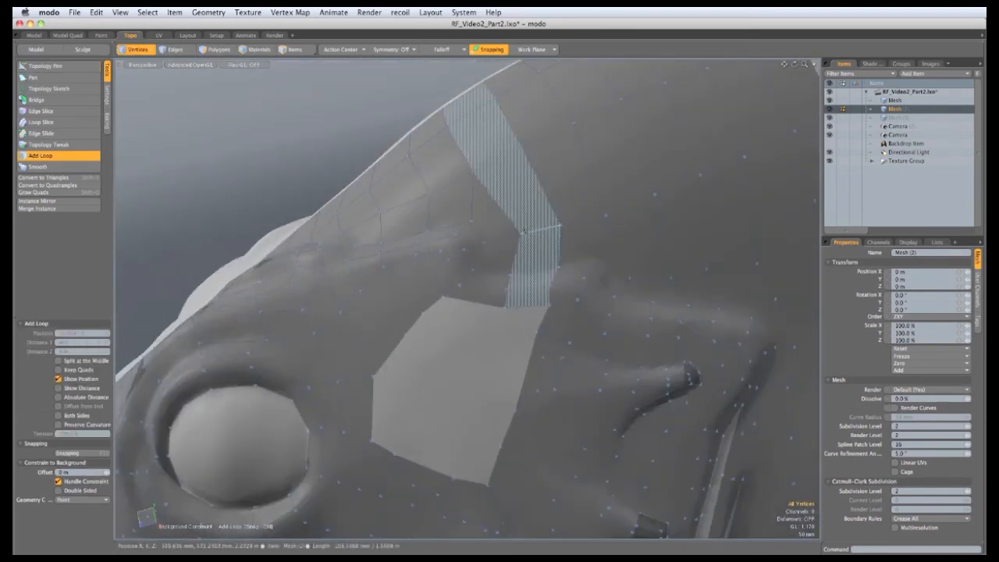
left_click(539, 228)
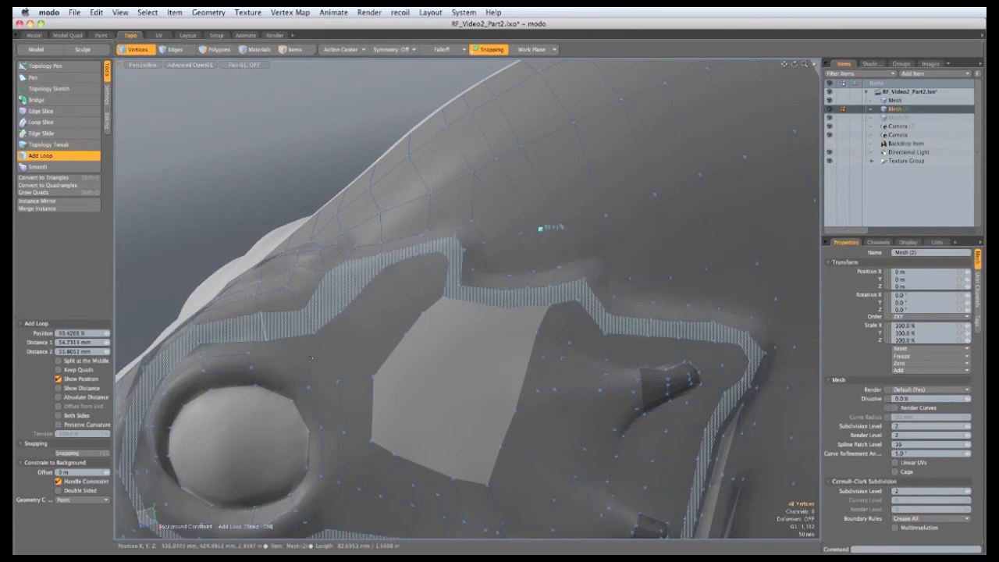
key("space")
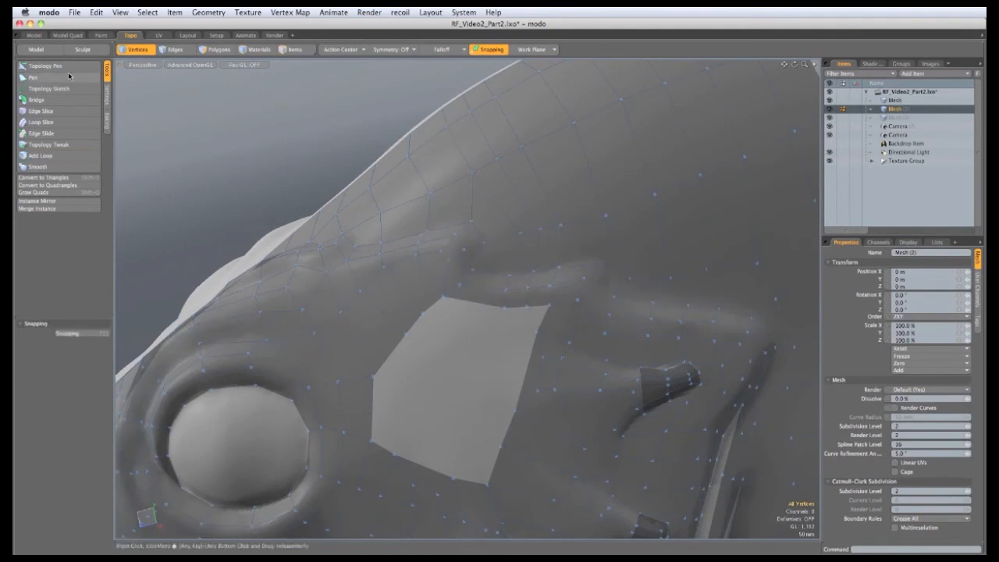
left_click(45, 66)
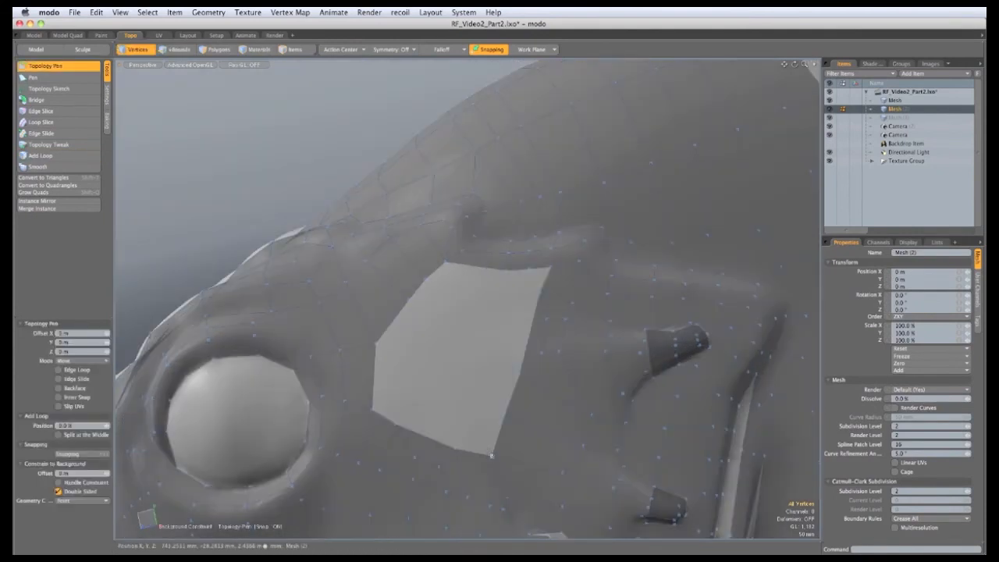
Fill the hole's lower right and lower end with quads, closing it with three final quads
left_click_drag(492, 455, 528, 269, "shift")
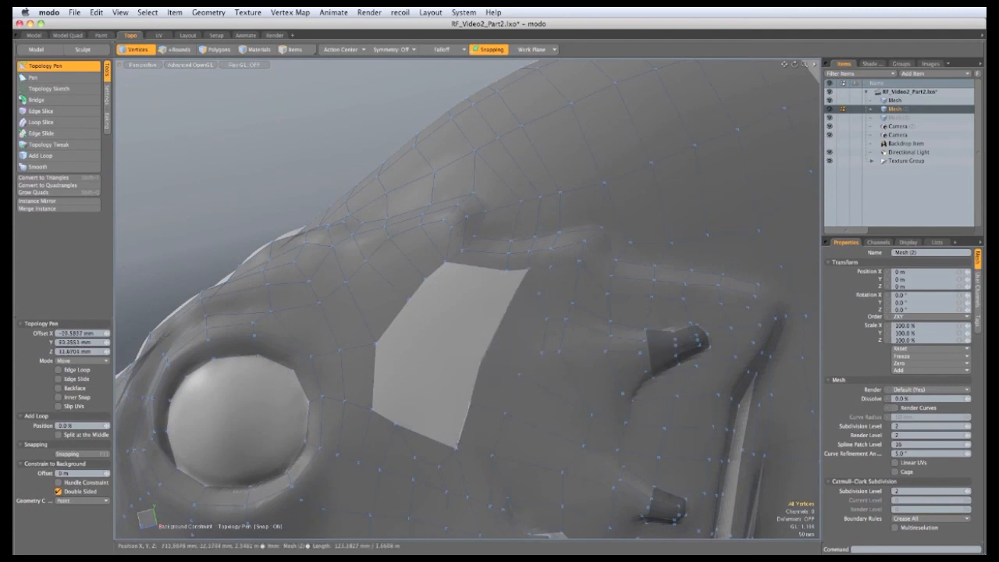
left_click_drag(456, 447, 506, 271, "shift")
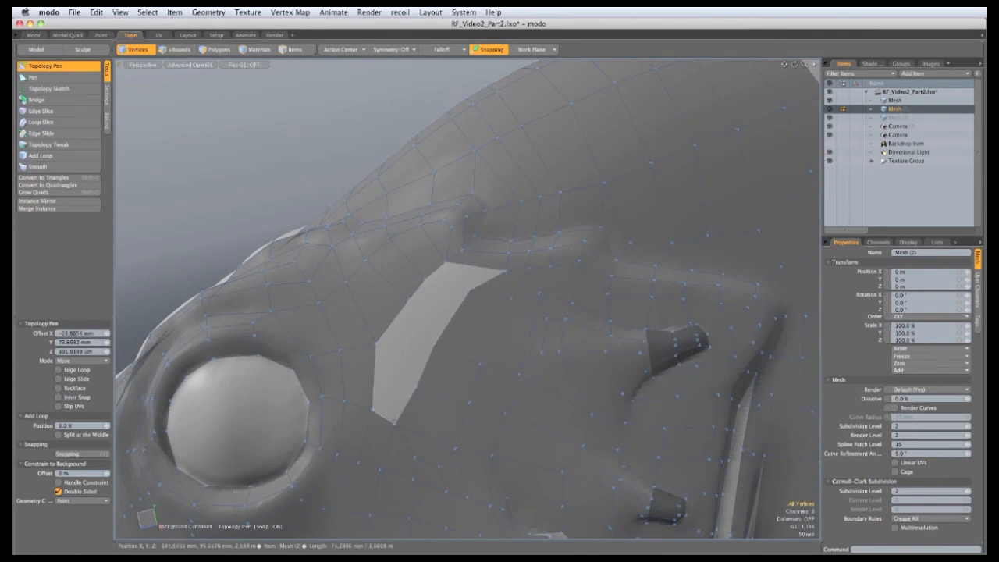
left_click_drag(395, 424, 377, 342, "shift")
left_click_drag(418, 387, 409, 300, "shift")
left_click_drag(434, 345, 446, 262, "shift")
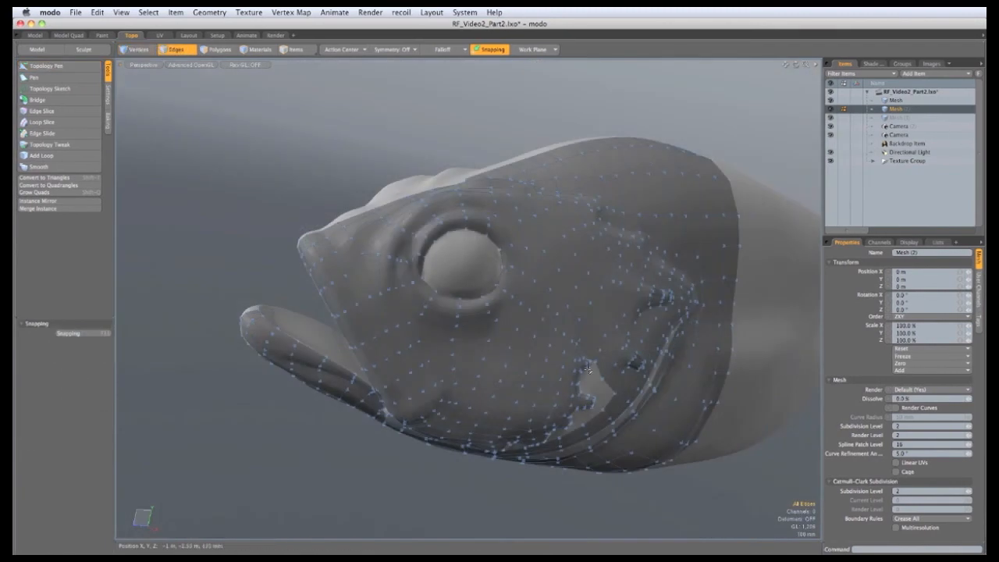
left_click_drag(663, 399, 596, 404, "alt")
left_click_drag(768, 437, 490, 346, "alt+shift")
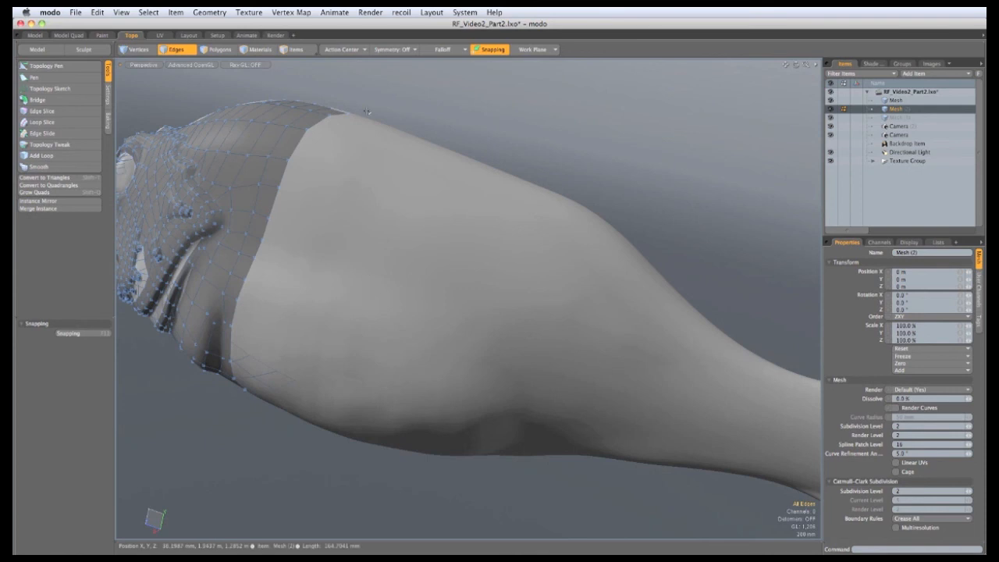
Orbit to the head patch's open rear border facing the body and activate the Pen tool
left_click_drag(276, 204, 291, 210, "alt")
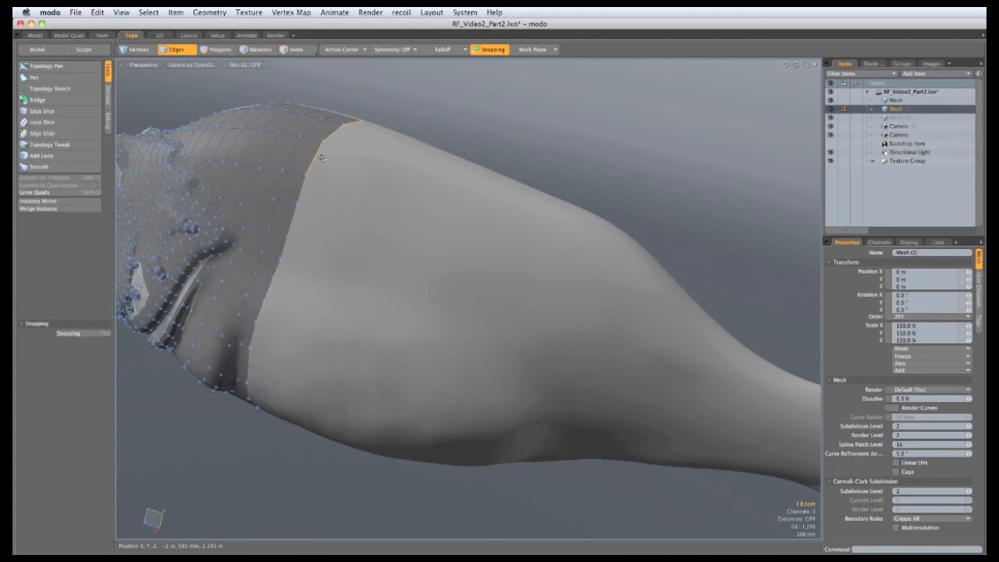
left_click_drag(284, 250, 411, 123, "alt")
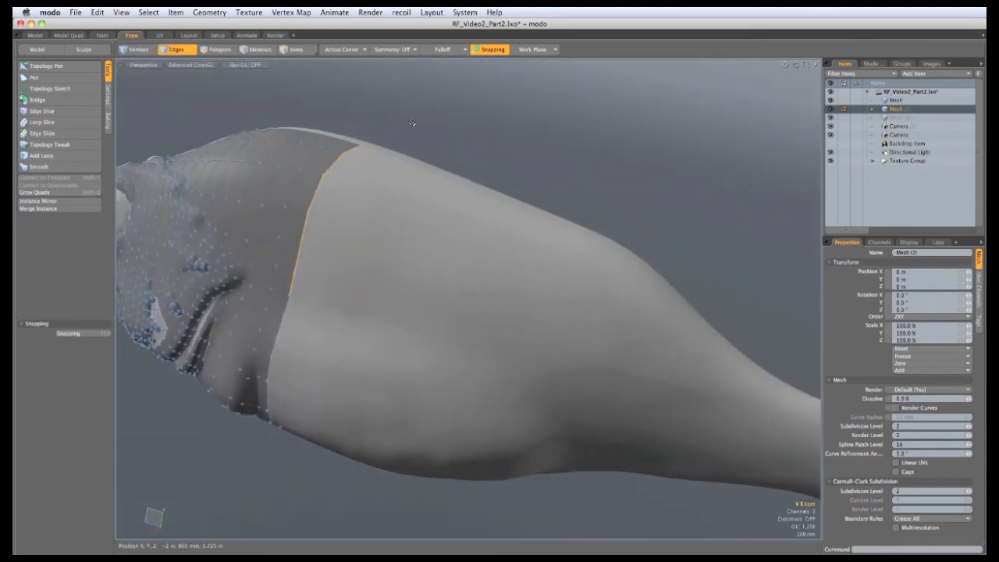
left_click(282, 100)
Set the Pen tool's type to Lines
left_click(35, 77)
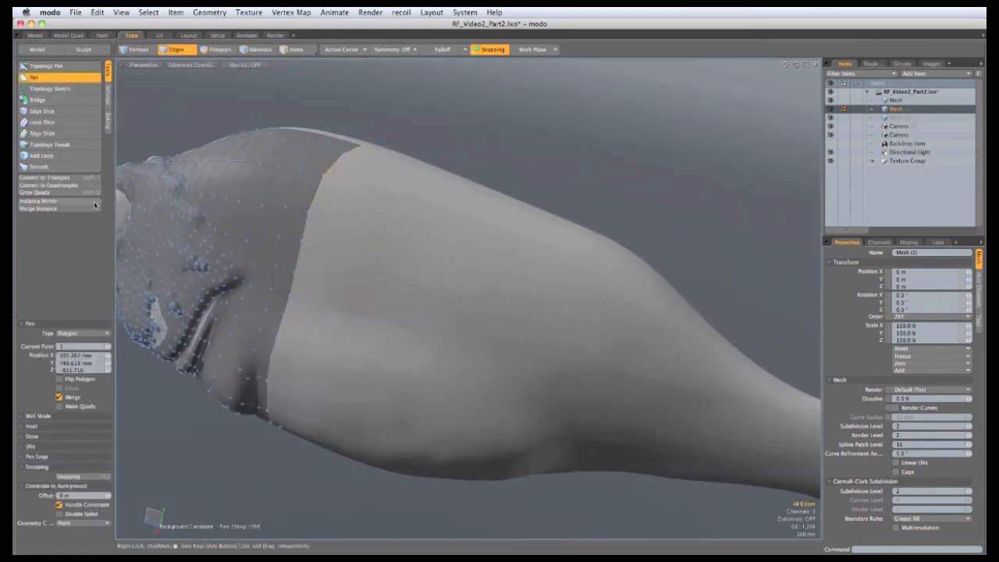
left_click(87, 333)
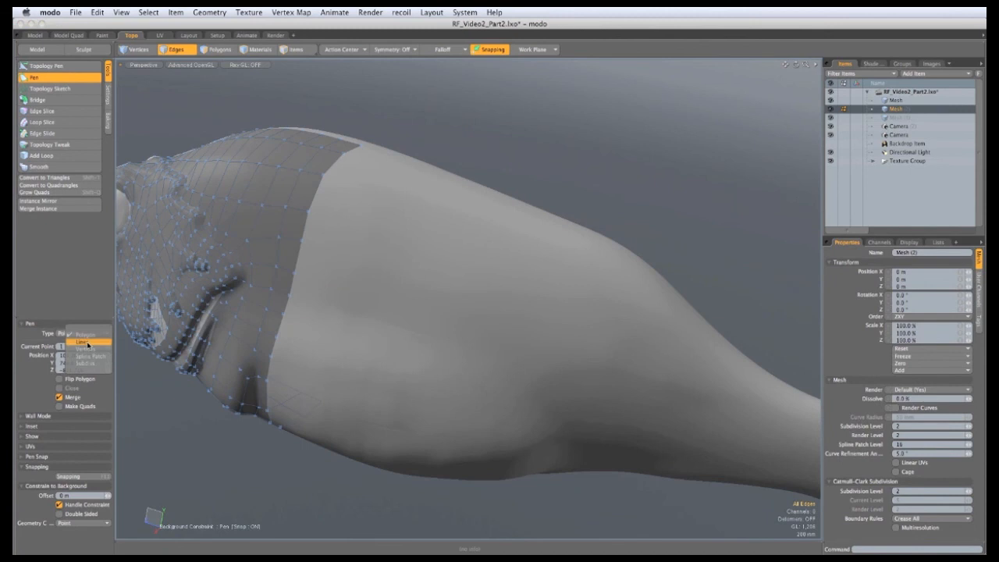
left_click(82, 344)
Draw a curved line of edges across the body behind the head and commit it
left_click_drag(398, 297, 459, 220, "alt")
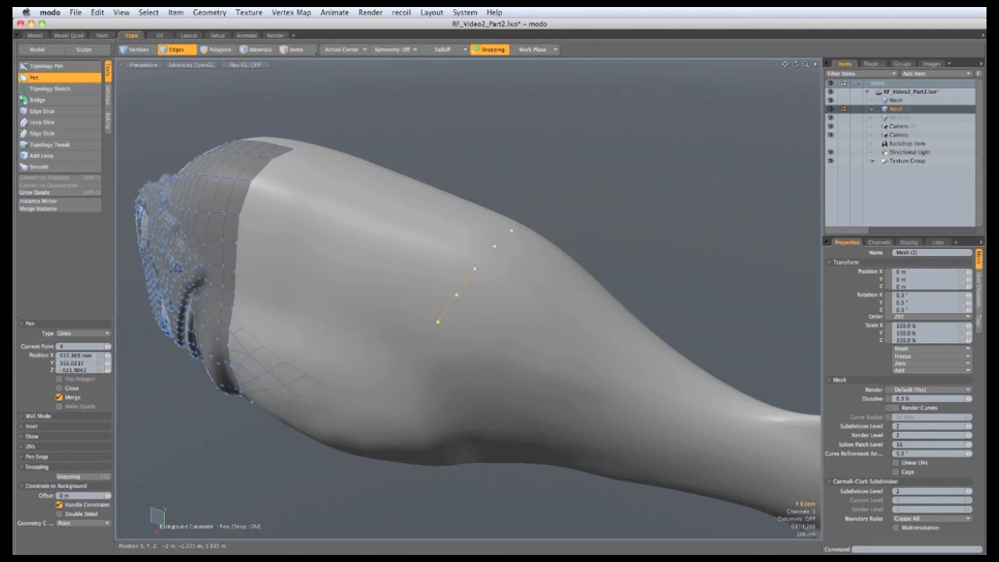
left_click_drag(406, 355, 519, 158, "alt")
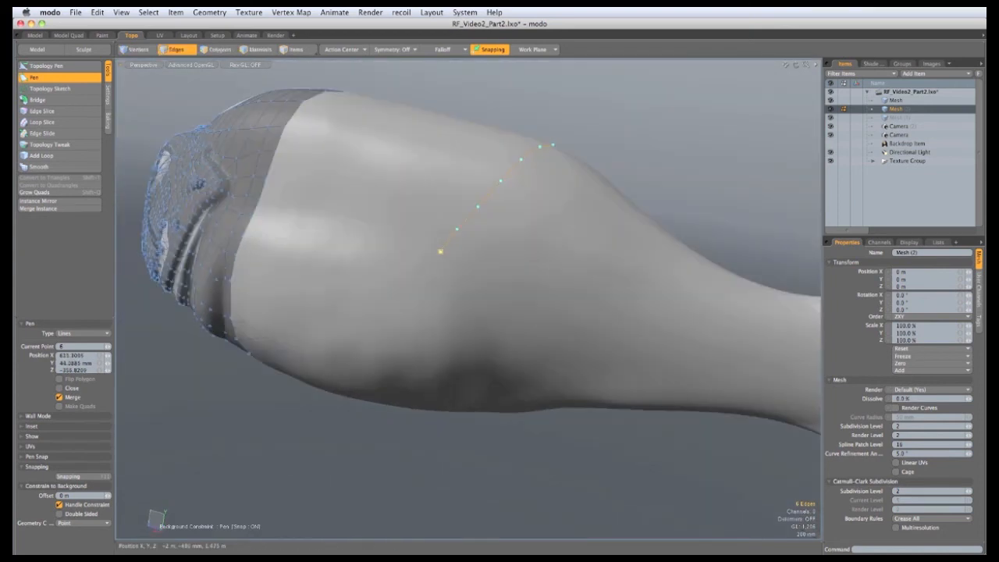
left_click_drag(456, 228, 453, 257)
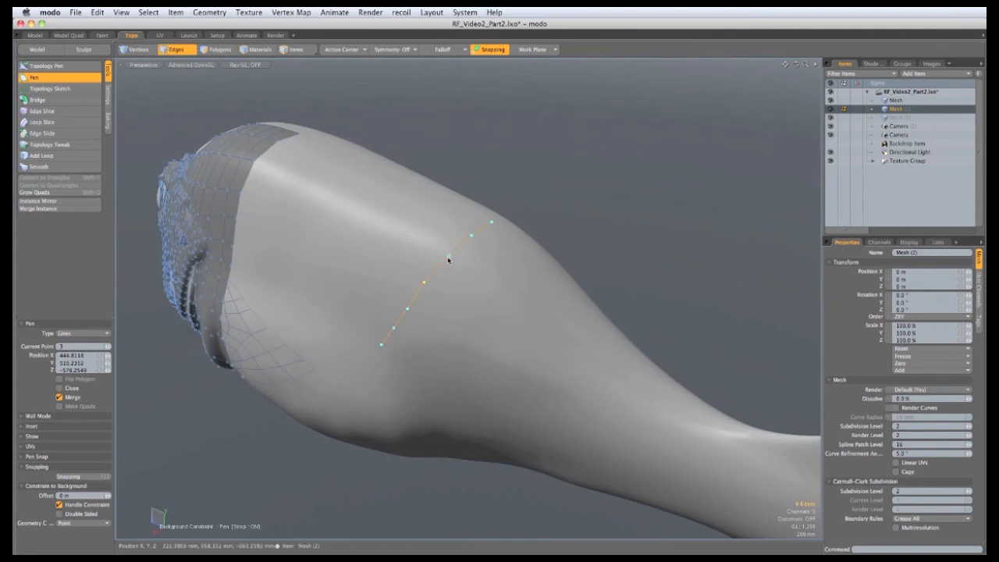
left_click_drag(300, 405, 345, 371, "alt")
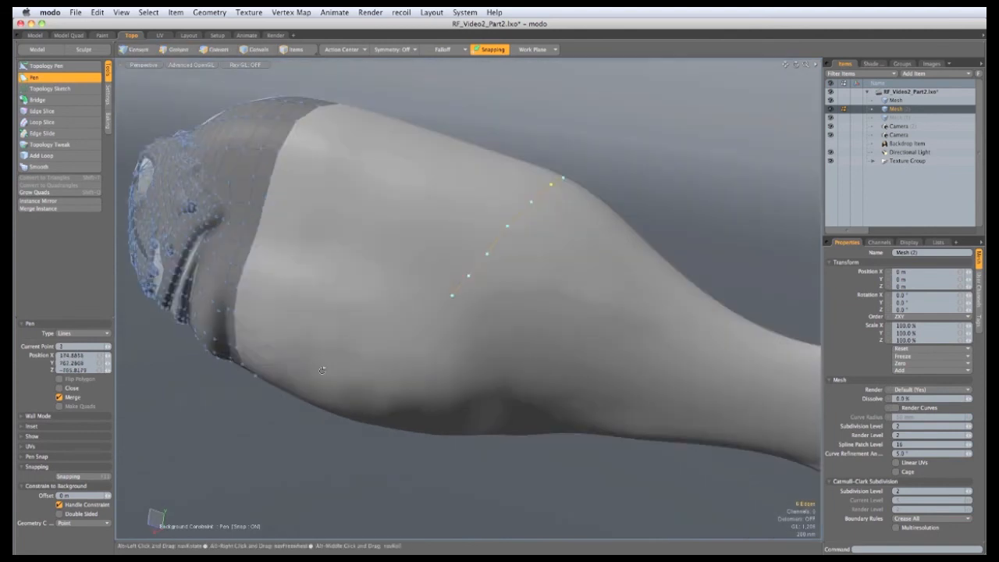
key("space")
left_click_drag(363, 248, 333, 190, "alt")
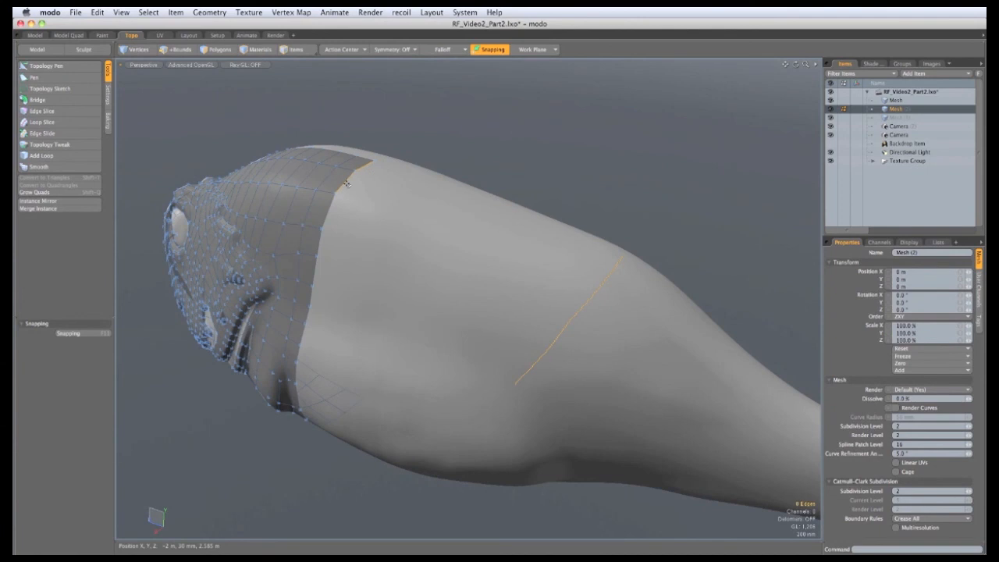
Add the last border edge and bridge the head border to the body line with quads
left_click(314, 297, "shift")
left_click_drag(408, 344, 430, 317, "alt")
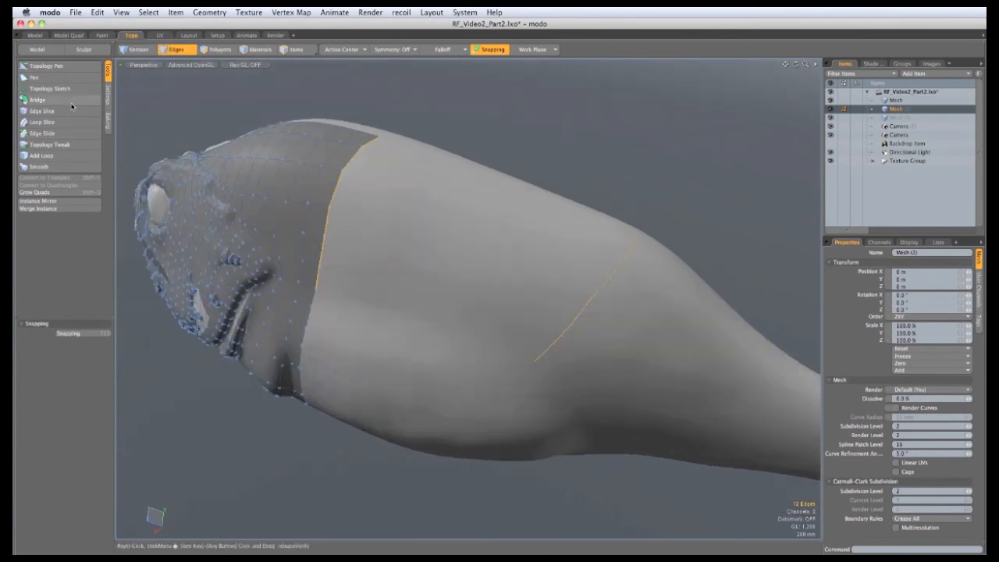
left_click(47, 100)
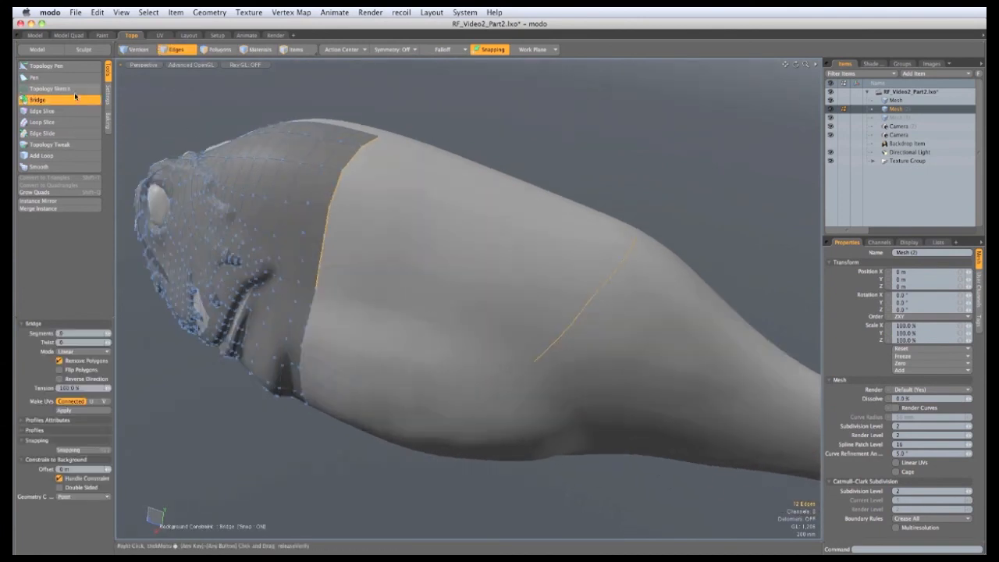
left_click(408, 292)
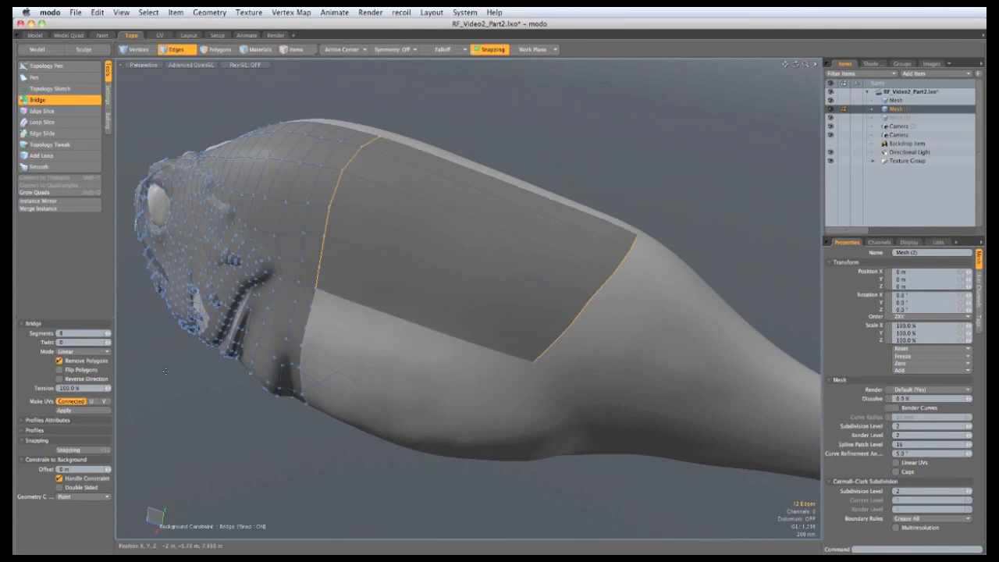
left_click_drag(511, 375, 301, 333, "alt")
left_click_drag(361, 245, 372, 329, "alt")
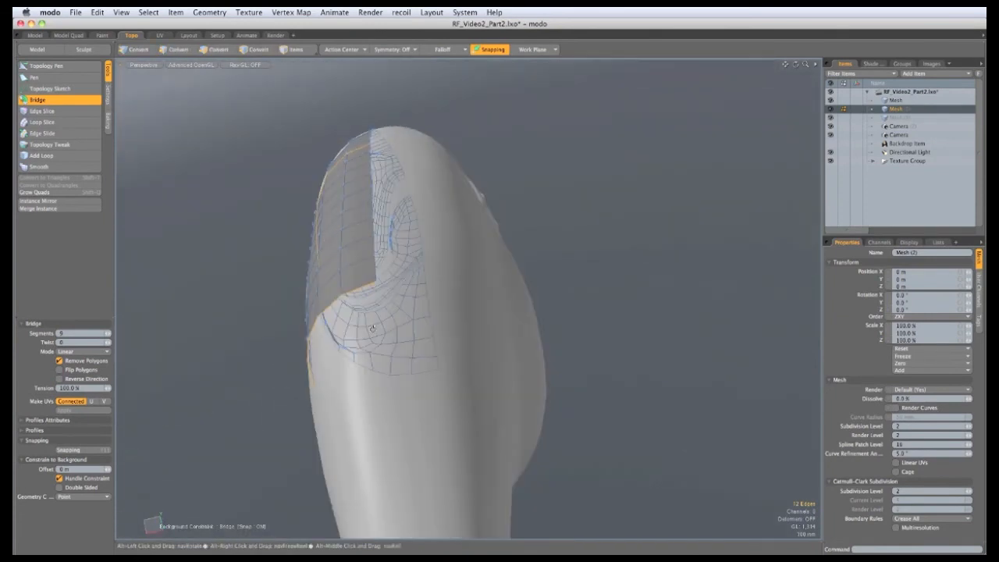
left_click_drag(352, 246, 437, 290, "alt")
Change the bridge Mode to Curve so the quad band follows a curve
left_click(87, 352)
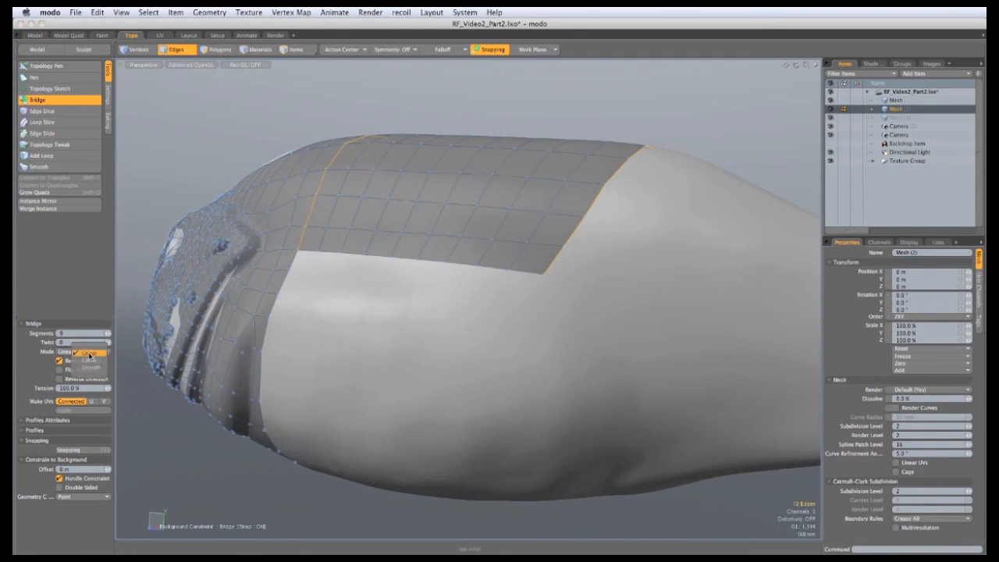
left_click(89, 360)
left_click_drag(468, 313, 375, 273, "alt")
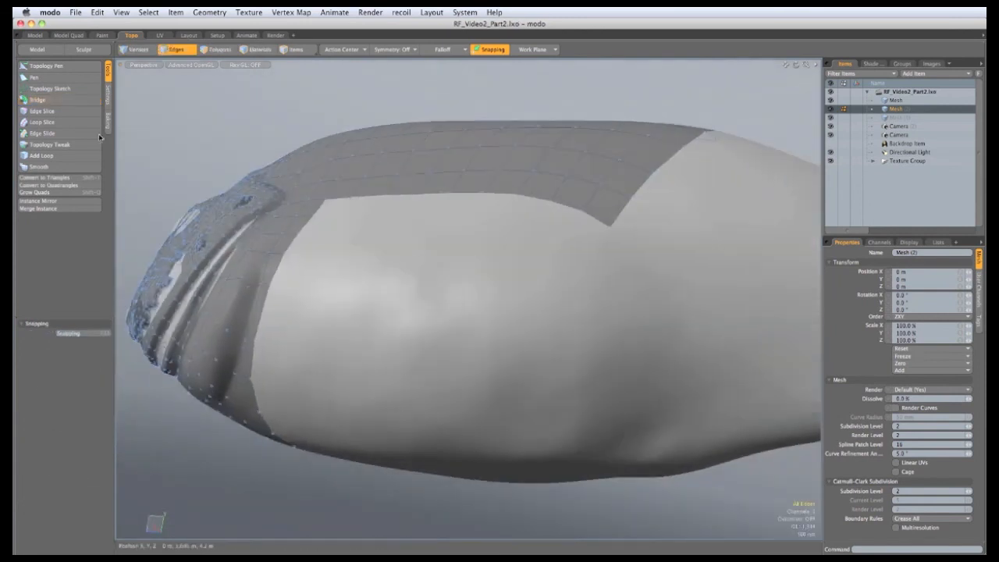
left_click(41, 67)
left_click_drag(515, 296, 545, 196, "alt")
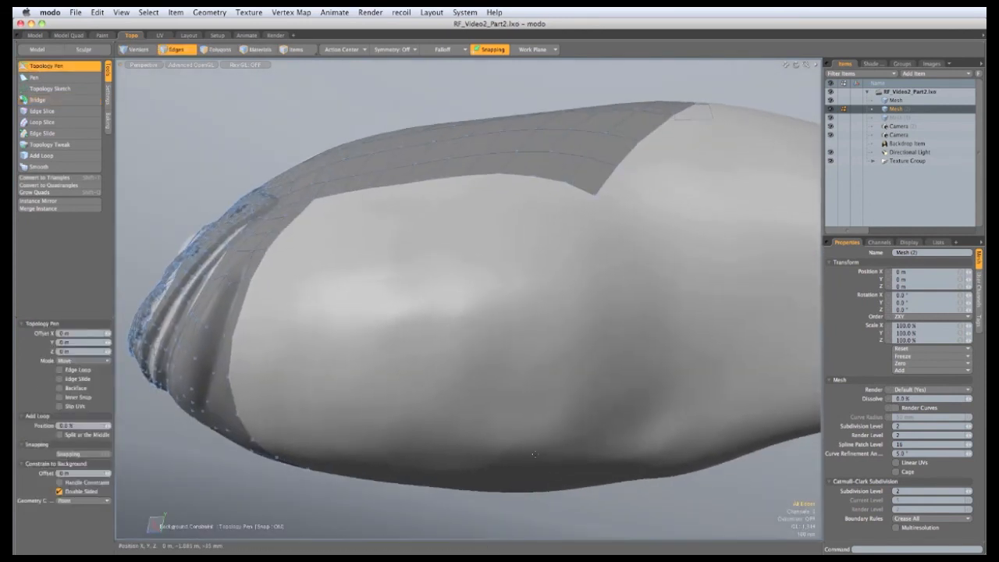
Pull quad strips down the body's side from the bridged patch's boundary, adding a corner quad
mouse_move(610, 197)
left_mouse_down("ctrl")
mouse_move(626, 225)
mouse_move(665, 248)
mouse_move(691, 341)
left_mouse_up("ctrl")
left_click_drag(663, 300, 662, 290)
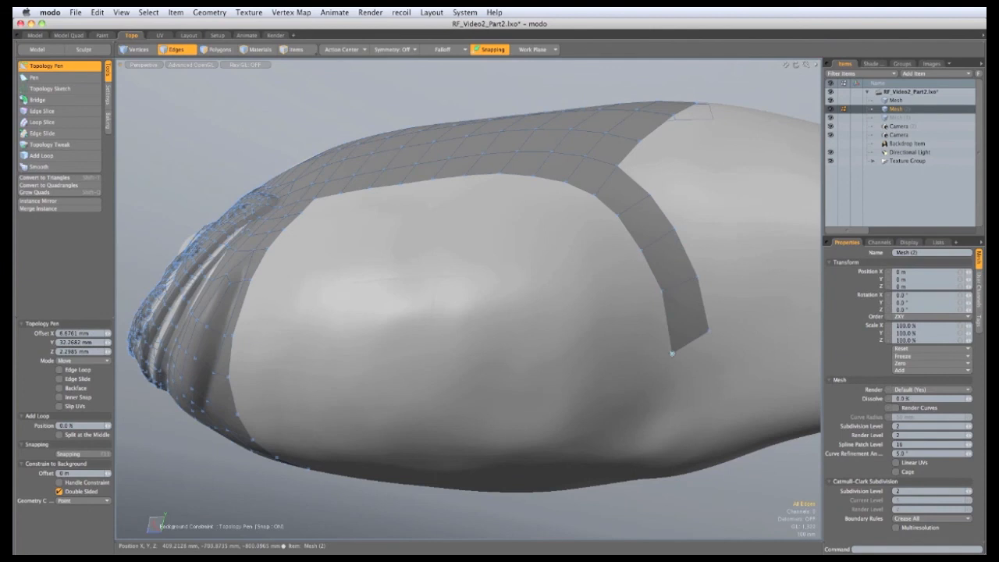
left_click_drag(689, 333, 662, 357, "shift")
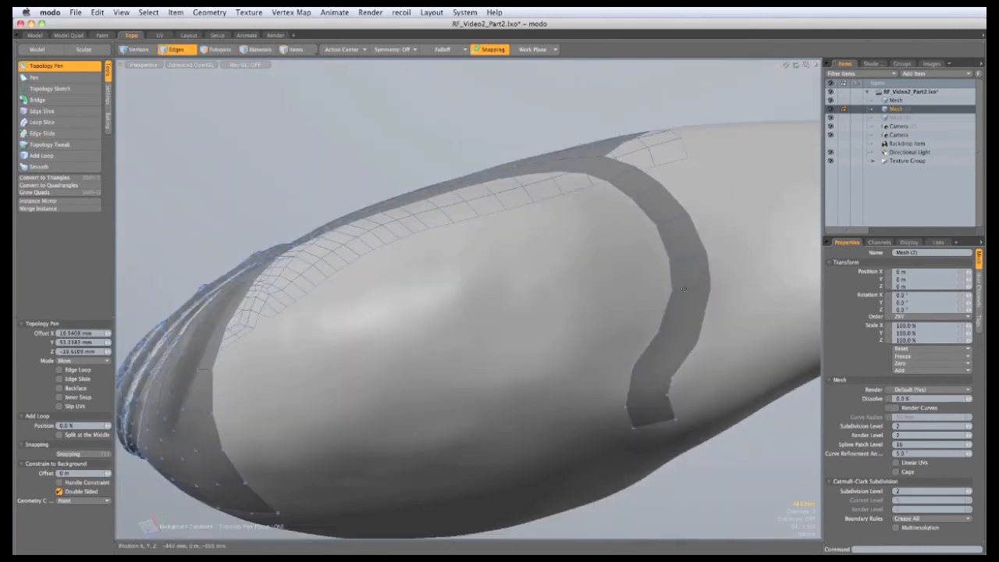
left_click_drag(683, 289, 745, 413, "alt")
left_click_drag(346, 179, 672, 251, "shift")
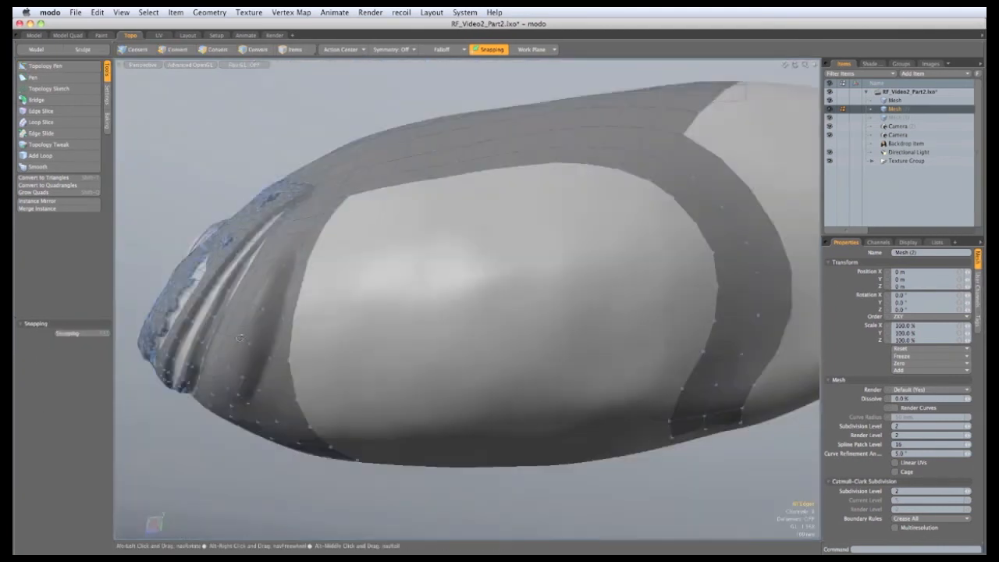
left_click_drag(204, 306, 233, 292, "alt")
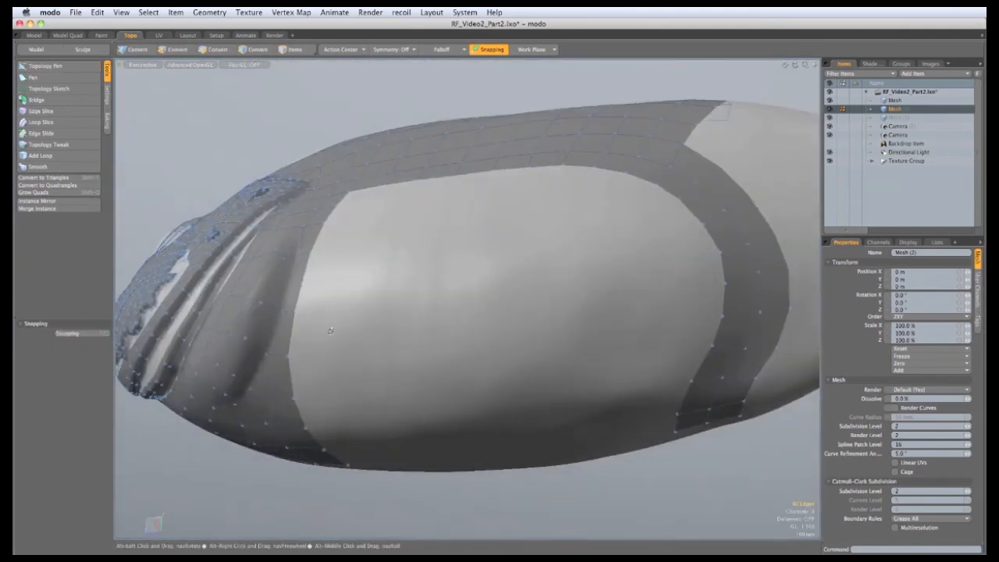
Select the border edges on both sides of the hole and bridge them with quads
left_click_drag(330, 455, 315, 440)
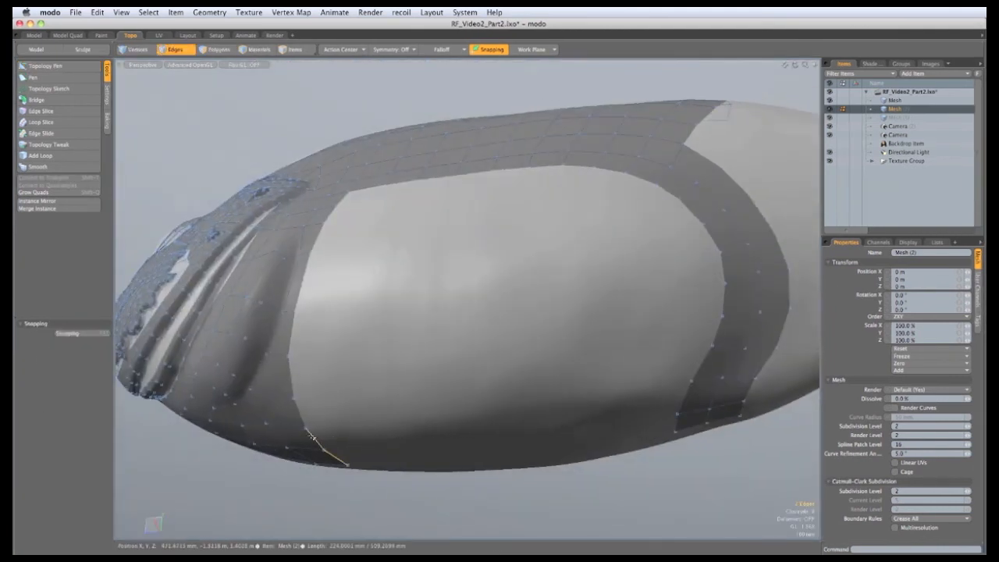
key("Up")
key("Up")
key("Up")
key("Up")
key("Up")
key("Up")
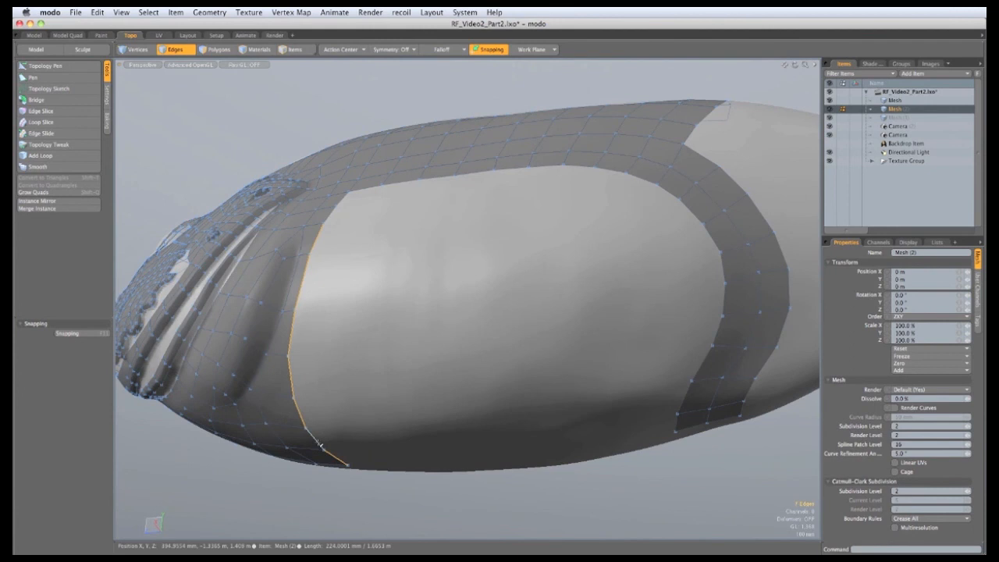
left_click_drag(671, 434, 680, 406, "alt")
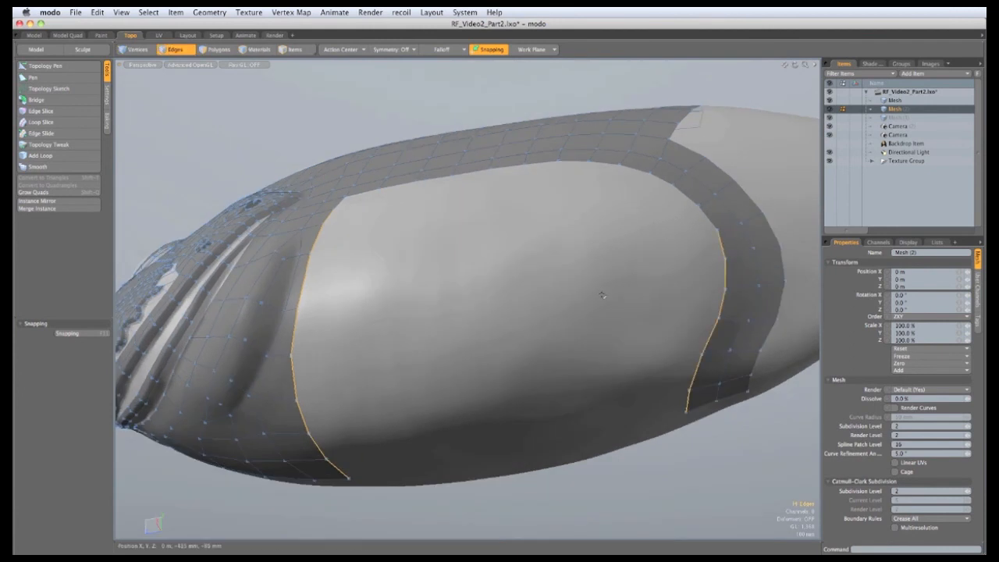
left_click(36, 99)
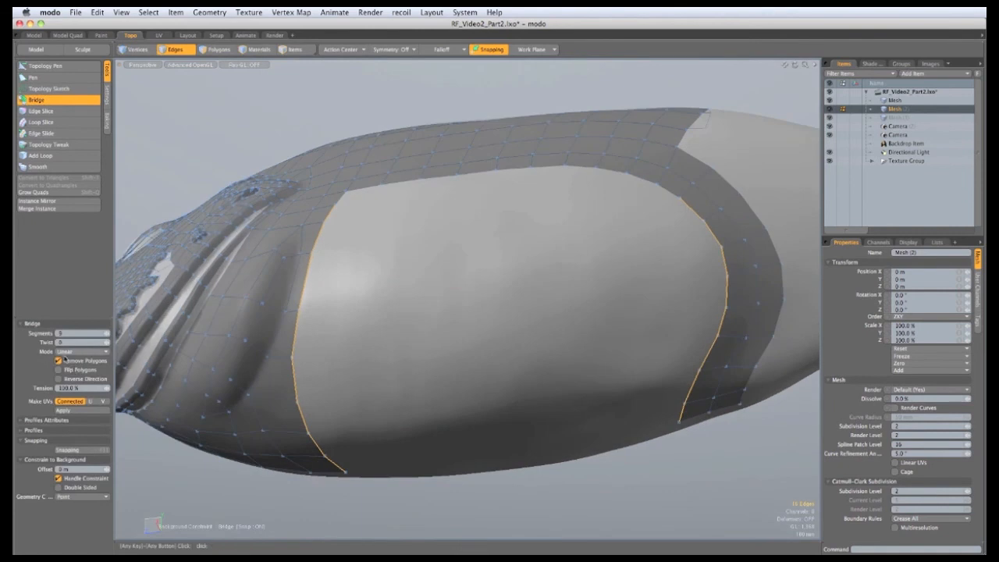
left_click(506, 283)
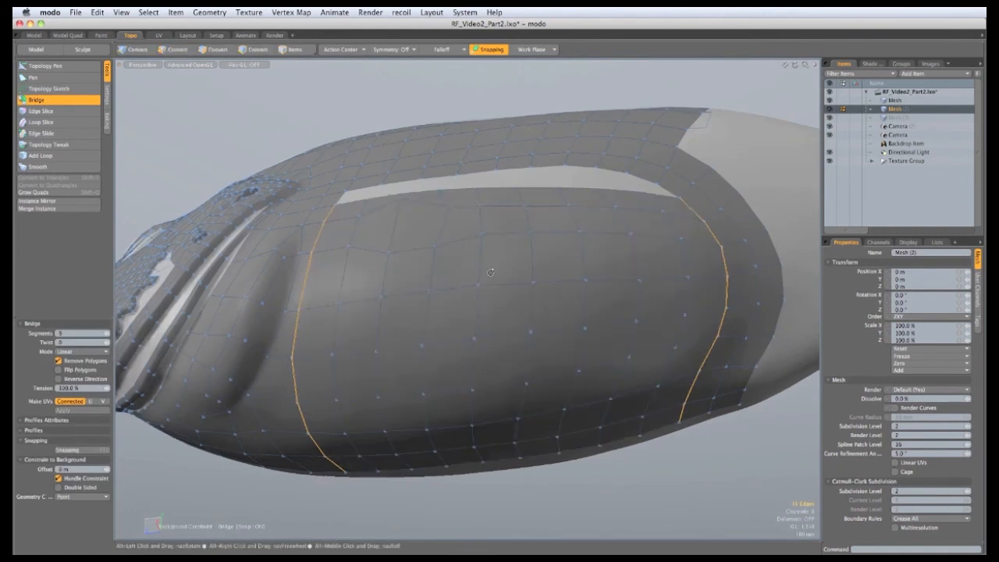
left_click_drag(508, 309, 454, 369, "alt")
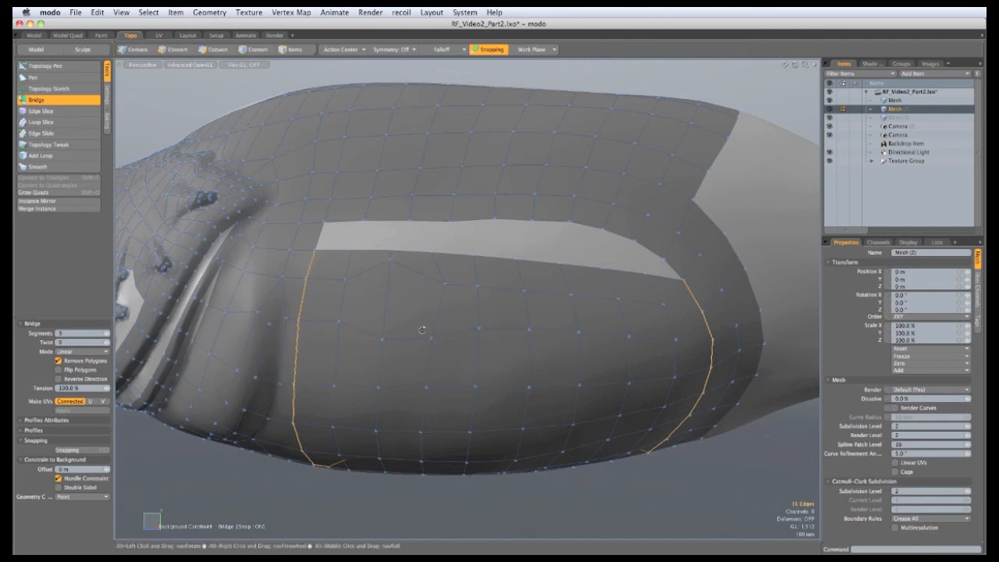
left_click_drag(423, 330, 420, 318, "alt")
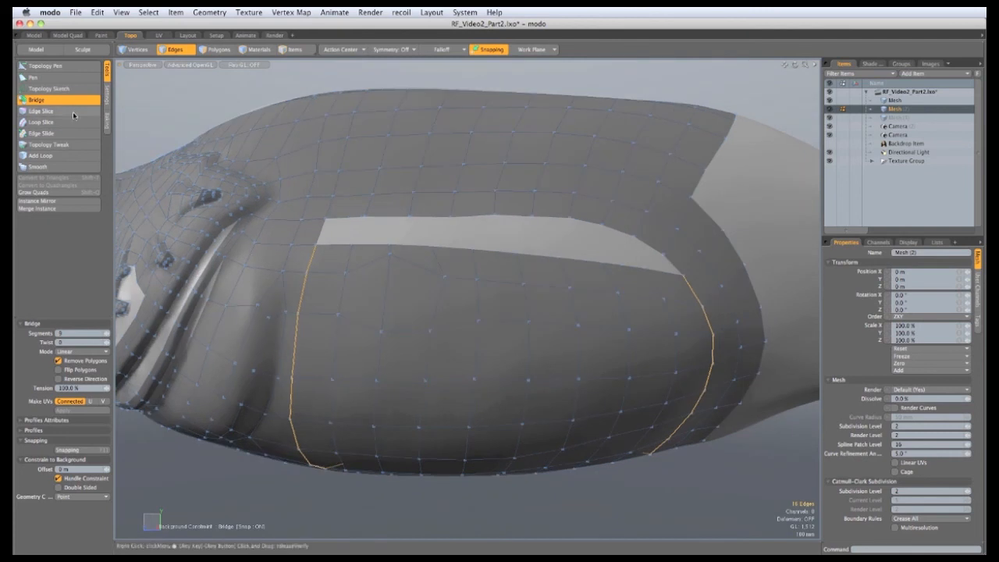
Stretch the remaining gap's lower edge up to meet the upper edge
left_click(47, 100)
left_click(49, 68)
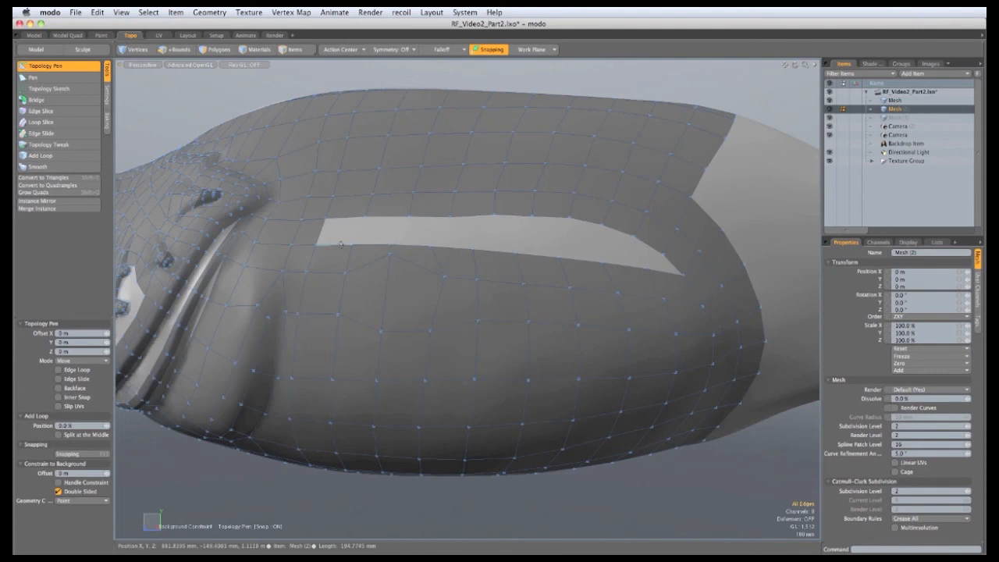
right_click_drag(341, 245, 348, 221, "shift")
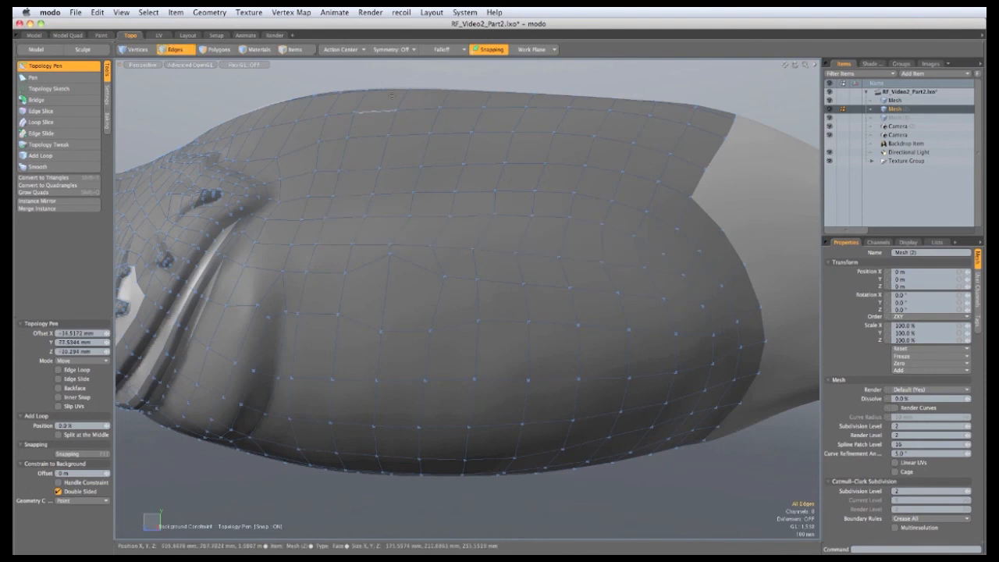
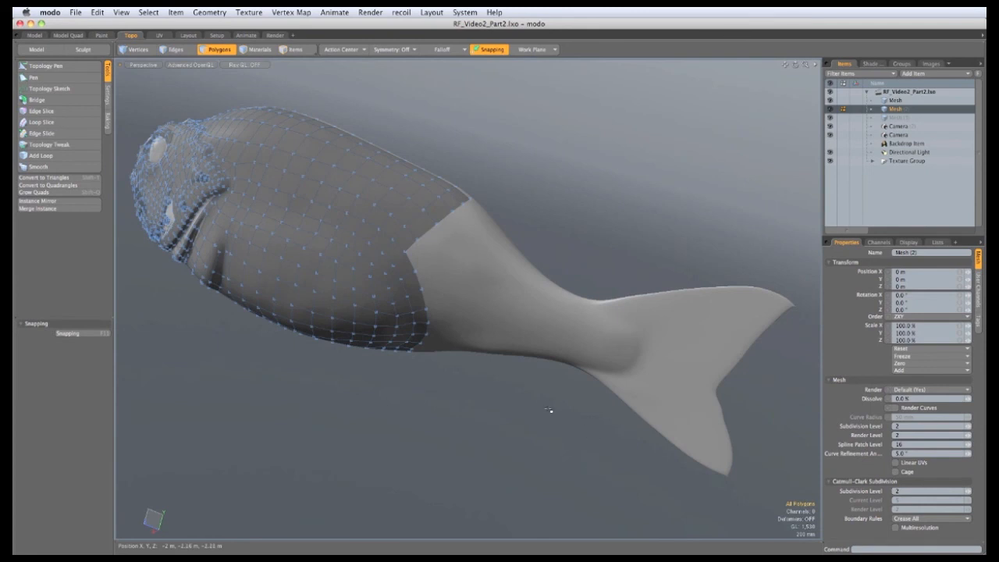
Make the sculpted fish mesh active and select polygons across the tail root
left_click(893, 101)
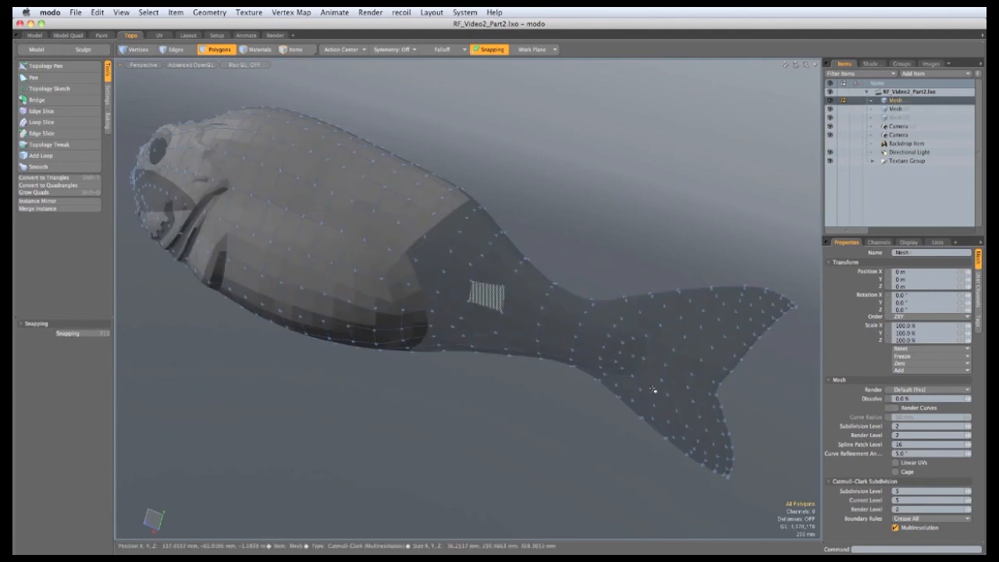
left_click_drag(563, 340, 585, 303)
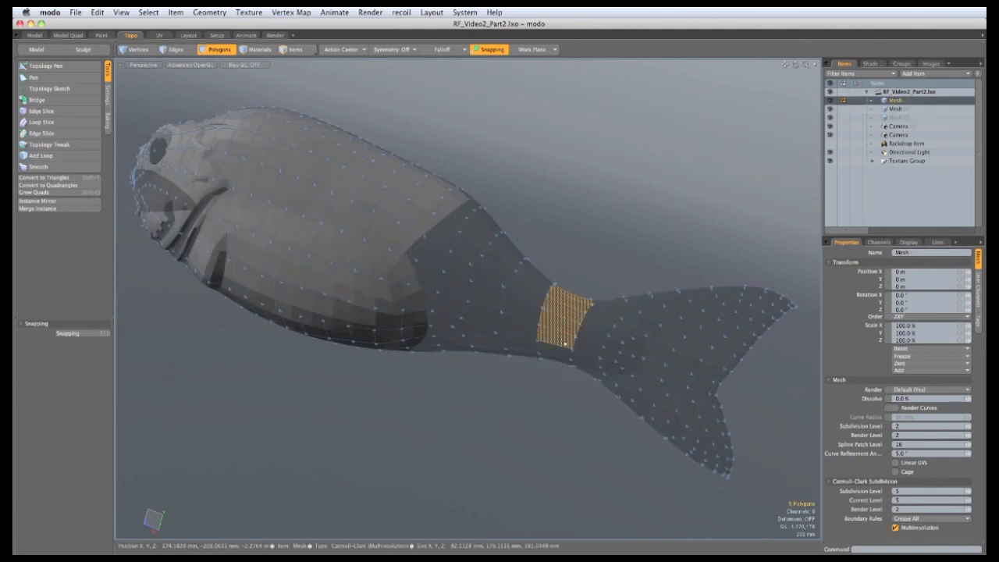
left_click_drag(565, 344, 561, 350)
mouse_move(562, 350)
left_mouse_down("alt")
mouse_move(590, 257)
mouse_move(559, 272)
mouse_move(593, 274)
mouse_move(616, 230)
mouse_move(515, 373)
mouse_move(624, 336)
mouse_move(733, 356)
mouse_move(616, 296)
mouse_move(728, 328)
mouse_move(616, 417)
mouse_move(632, 343)
mouse_move(574, 257)
left_mouse_up("alt")
scroll(590, 257, "up", 3)
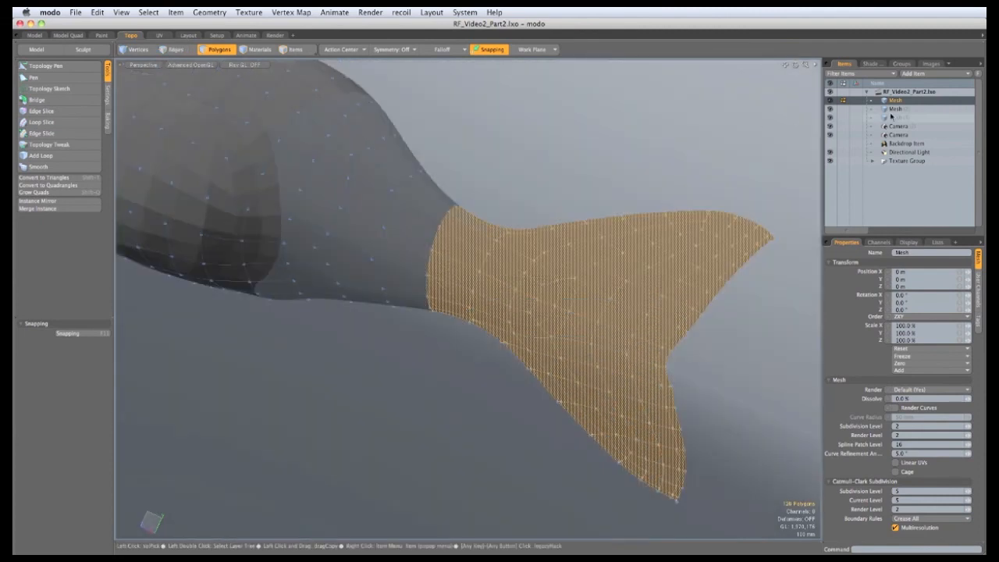
Select all of Mesh (2)'s tail fin polygons and convert them, accepting the displacement warning
left_click(894, 109)
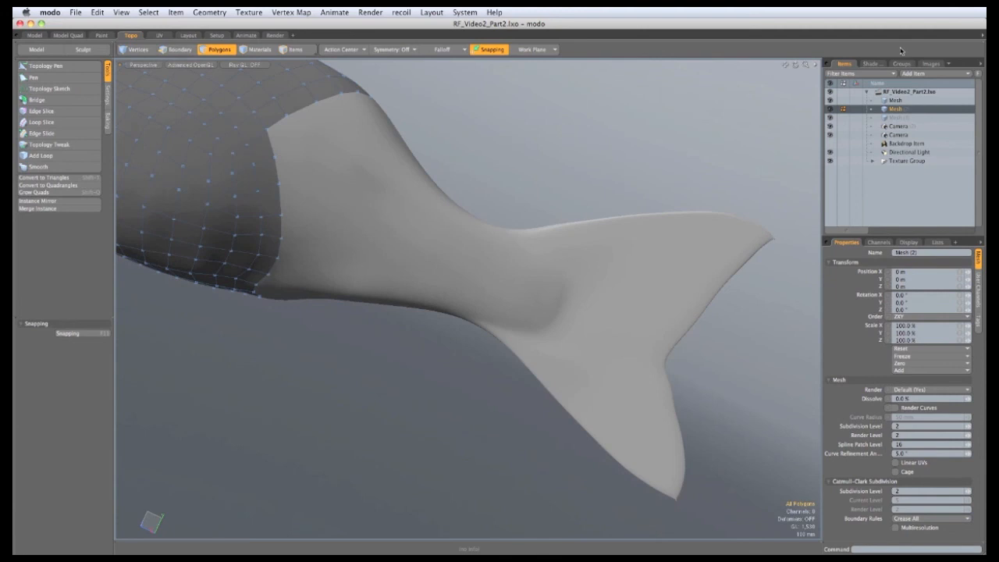
key("super+v")
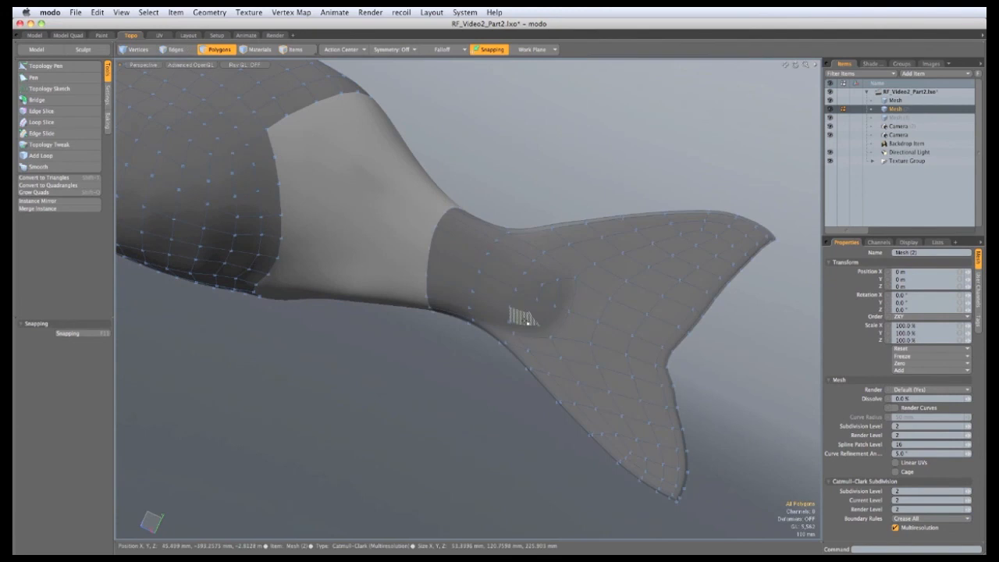
double_click(528, 326)
left_click(528, 326)
double_click(544, 336)
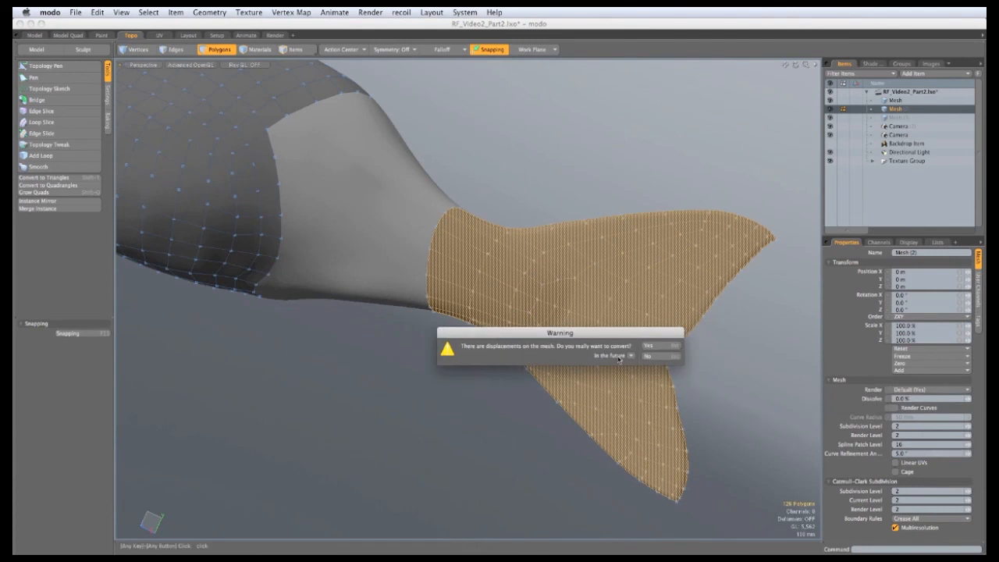
left_click(652, 348)
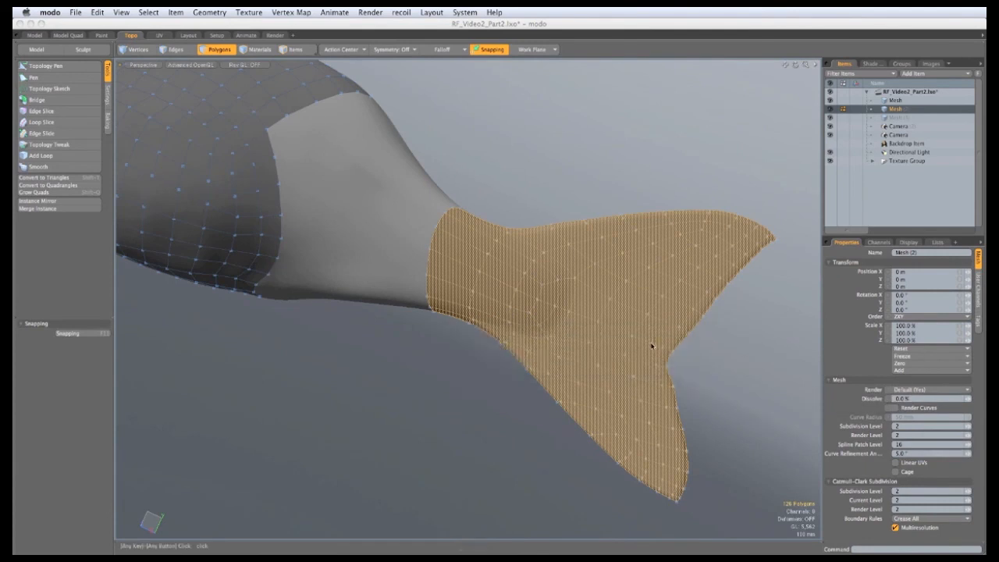
left_click(441, 409)
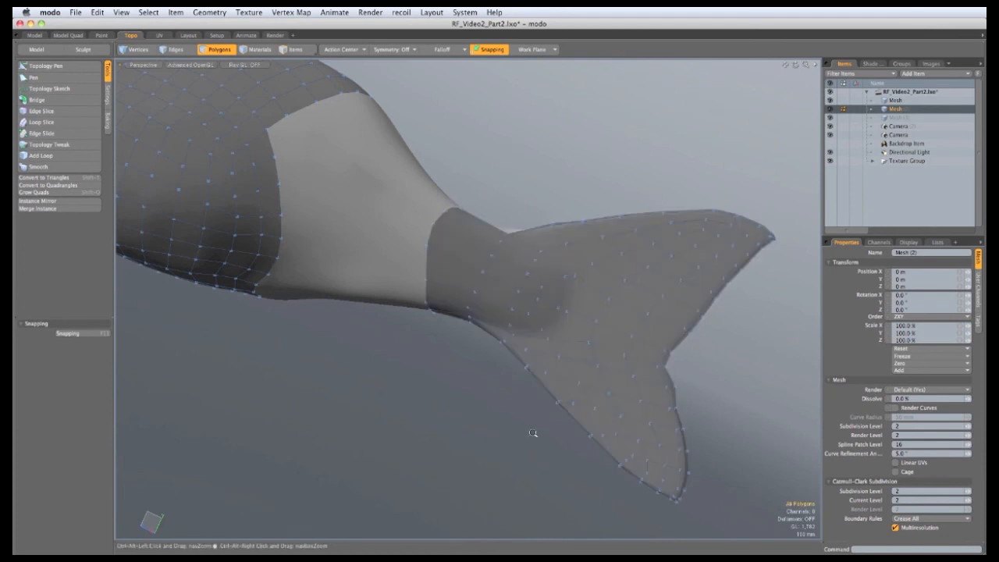
left_click_drag(526, 421, 546, 437, "ctrl+alt")
In Edges mode, bridge the body patch's boundary edge to the tail, adjusting the strip's Twist
left_click_drag(546, 437, 589, 430, "ctrl+alt")
key("2")
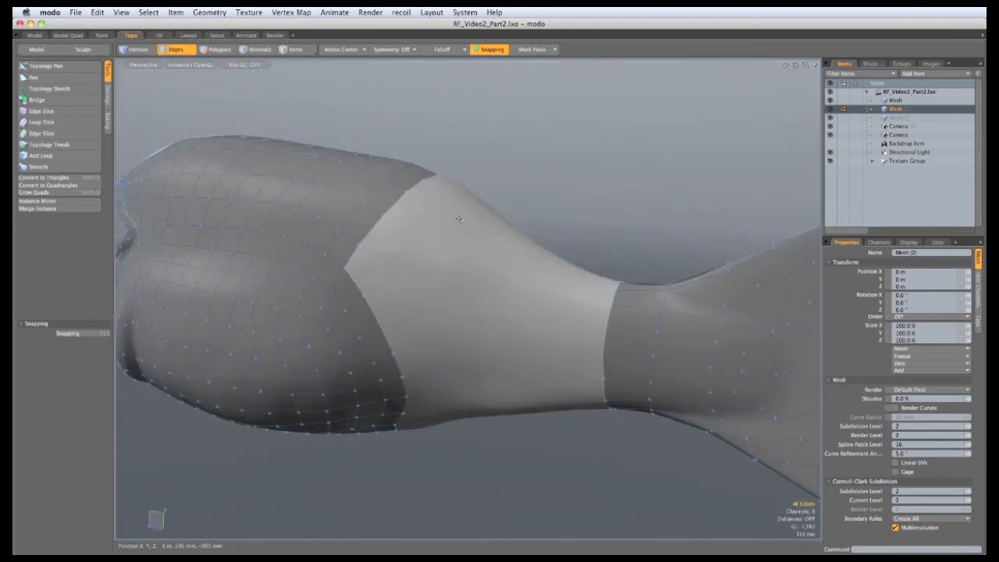
left_click_drag(457, 171, 431, 216, "alt")
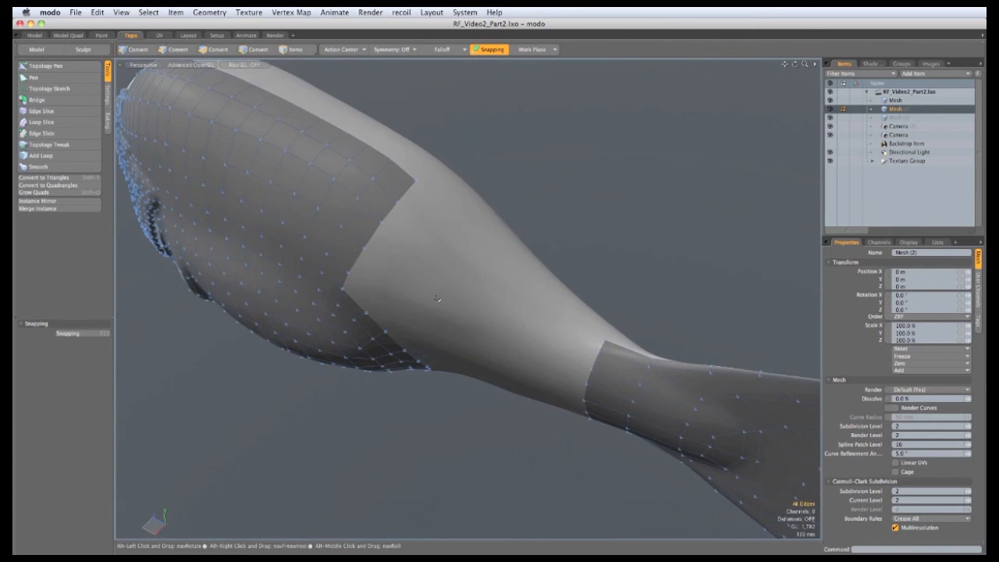
left_click(410, 192)
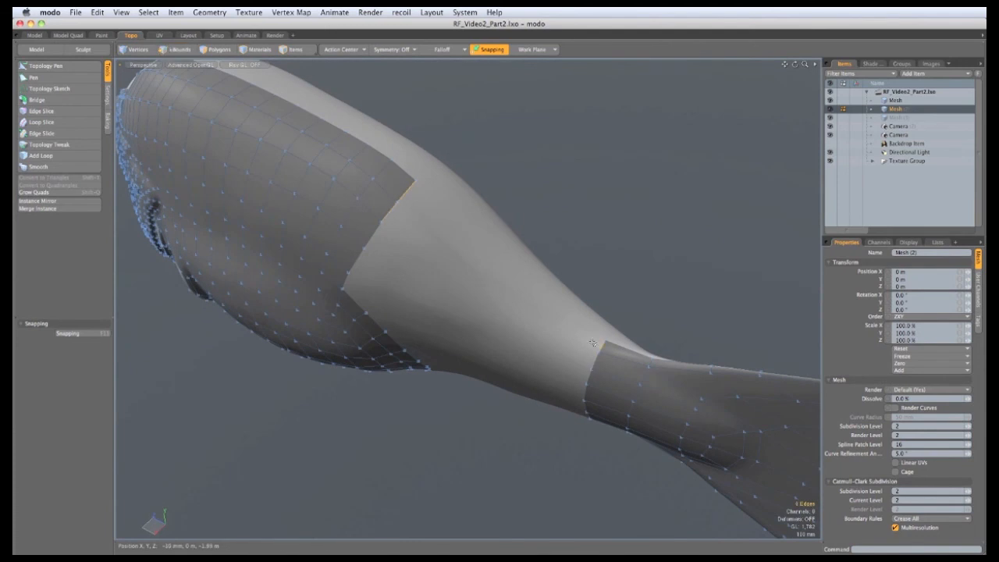
left_click(39, 99)
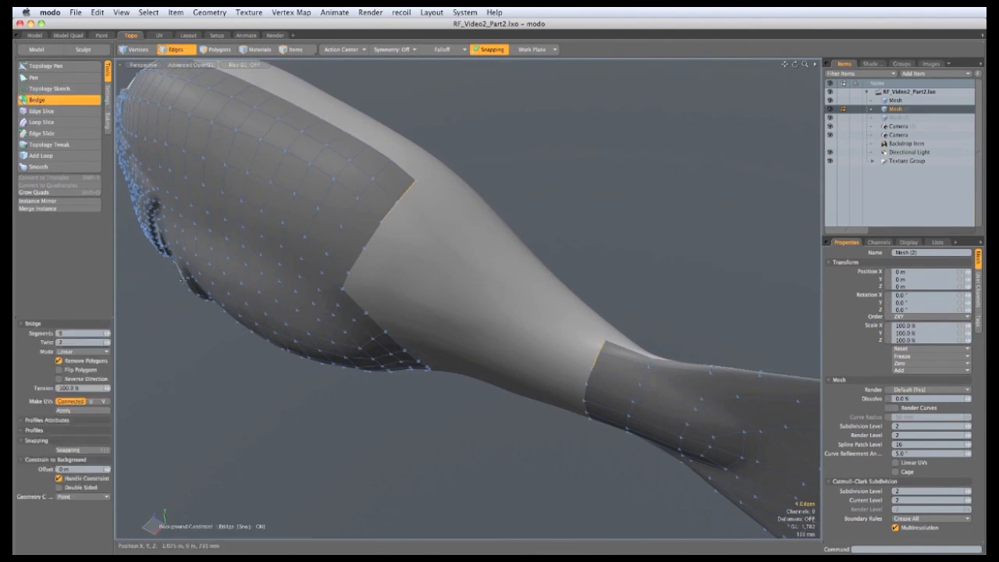
left_click(439, 418)
left_click_drag(425, 471, 335, 406, "alt")
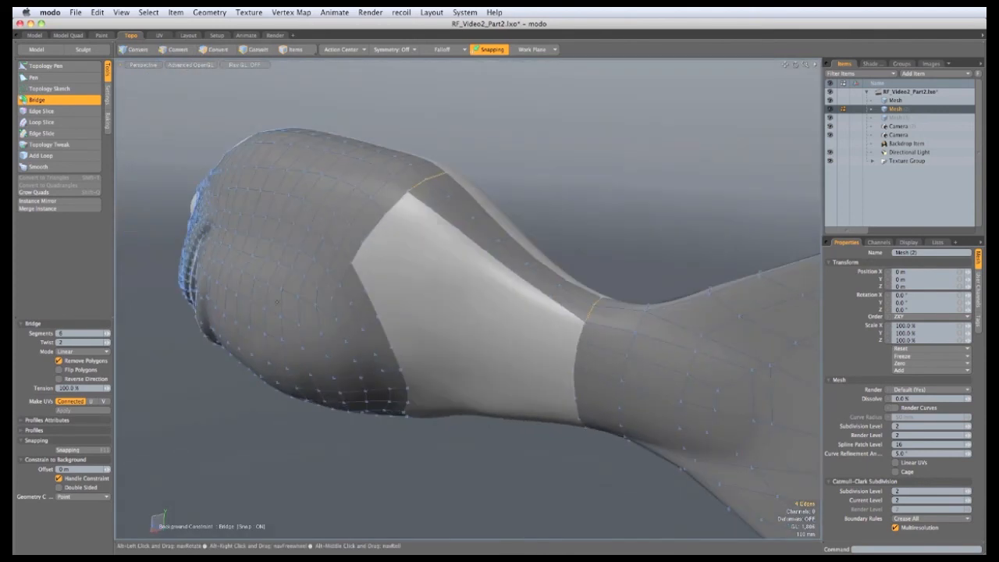
left_click(107, 345)
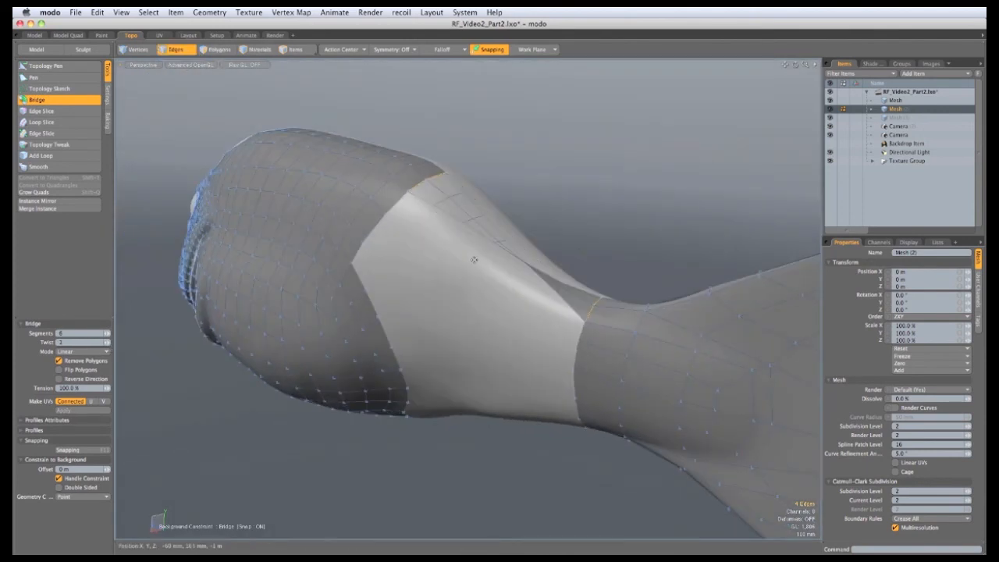
left_click_drag(513, 291, 477, 339, "alt")
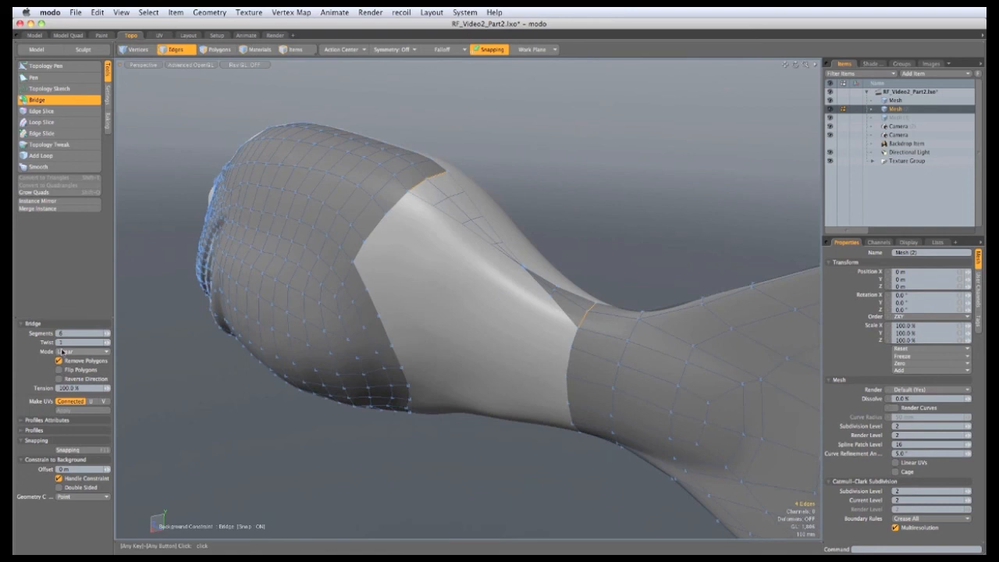
left_click(107, 345)
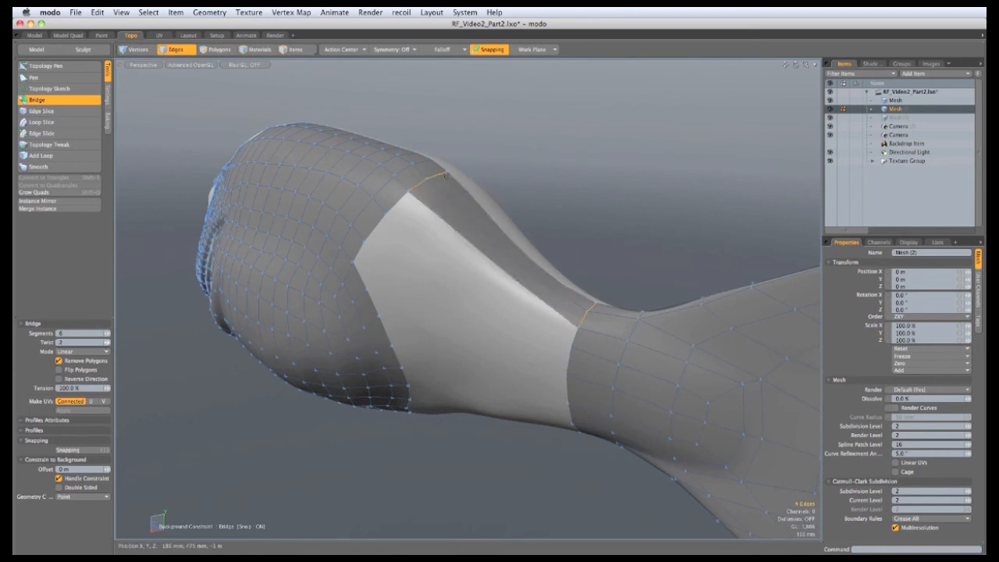
left_click_drag(422, 410, 437, 437, "alt")
key("space")
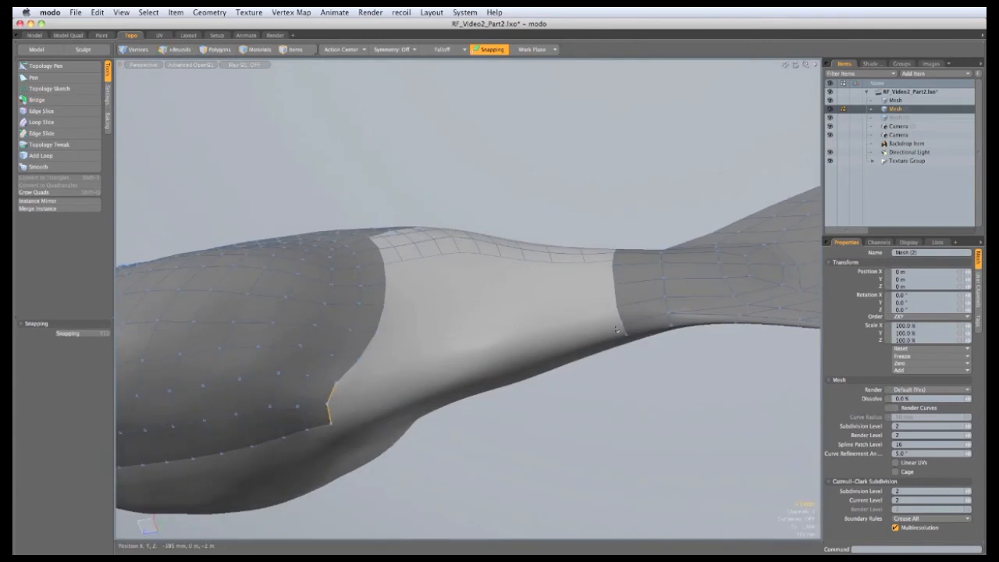
Bridge two more edge pairs across the bare mid-section gap
mouse_move(438, 337)
left_mouse_down("alt")
mouse_move(430, 338)
mouse_move(426, 300)
left_mouse_up("alt")
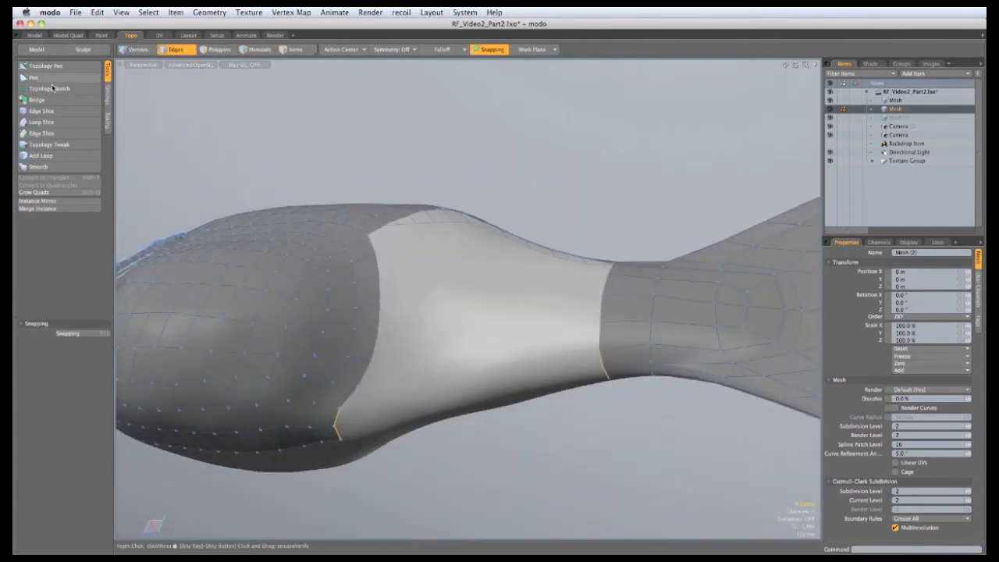
left_click(38, 99)
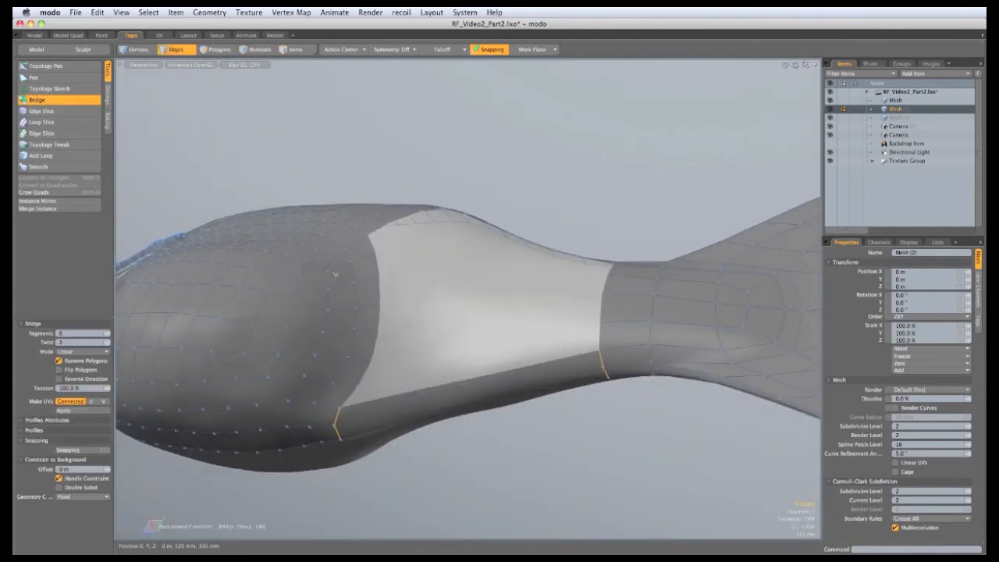
left_click_drag(366, 348, 345, 323, "alt")
key("space")
left_click(275, 154)
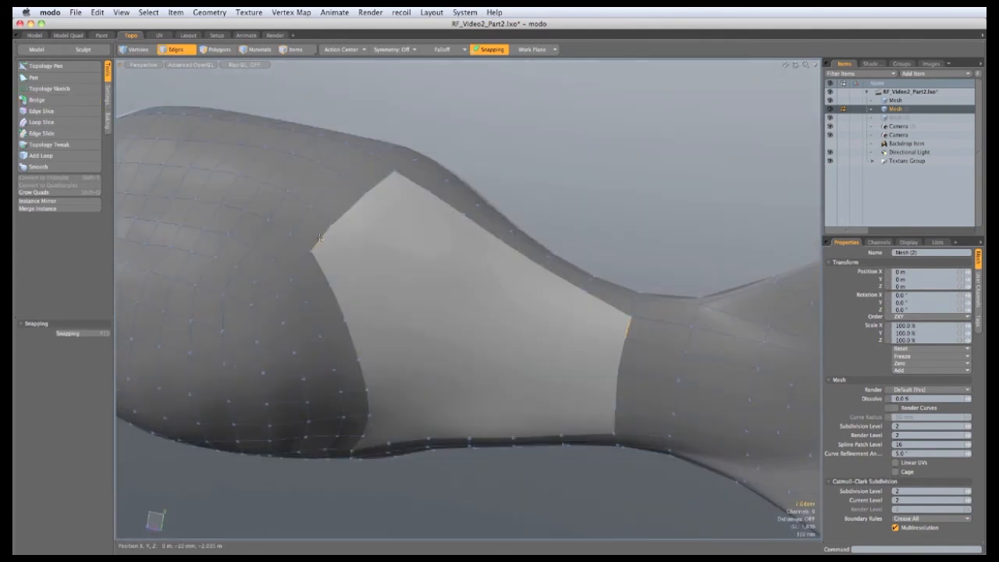
left_click(37, 100)
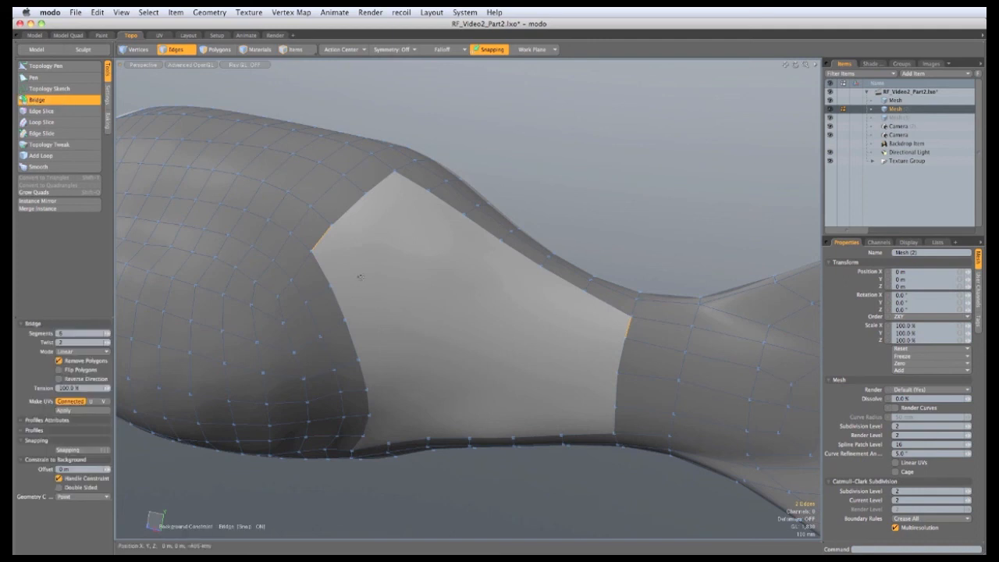
left_click_drag(359, 276, 360, 207, "alt")
key("space")
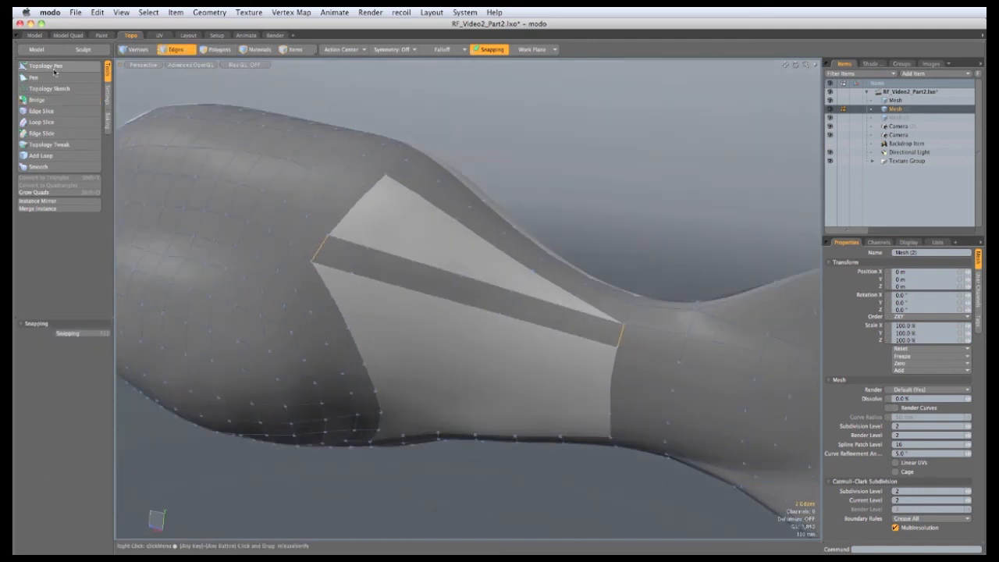
With Topology Pen, fill the wedge-shaped gaps beside the bridge strip with new quads
left_click(47, 67)
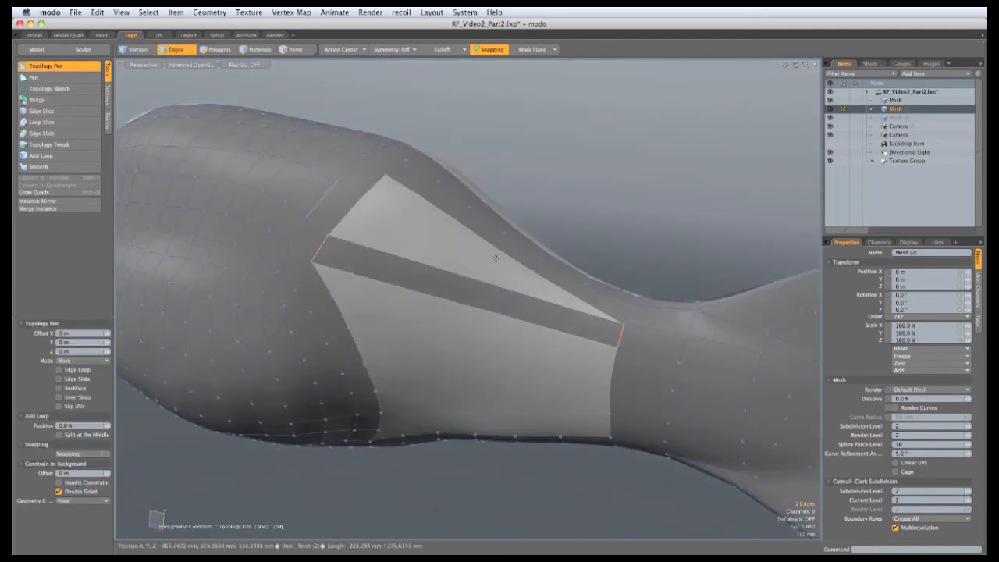
left_click(577, 298)
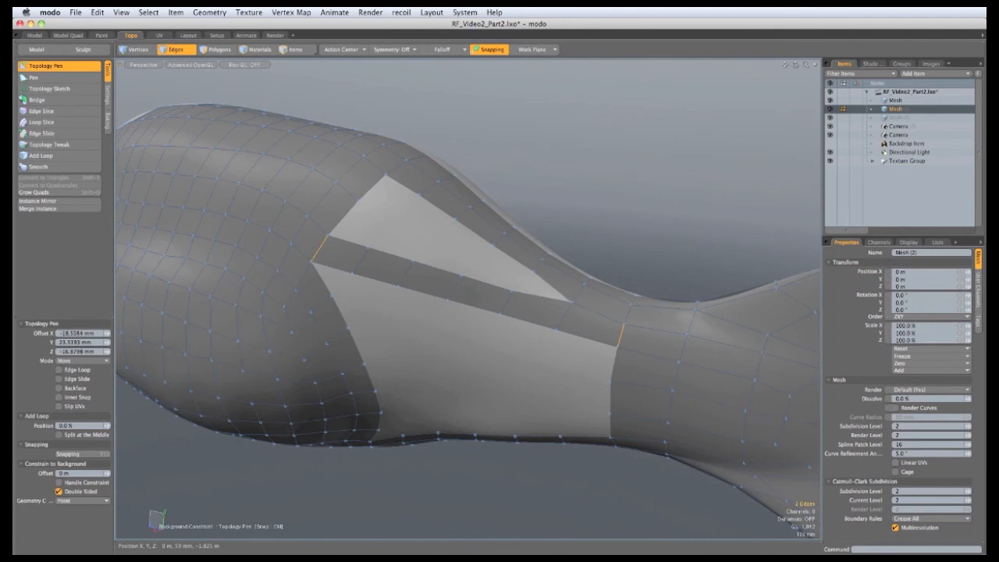
mouse_move(533, 273)
left_mouse_down()
mouse_move(512, 290)
mouse_move(522, 282)
left_mouse_up()
left_click(512, 290)
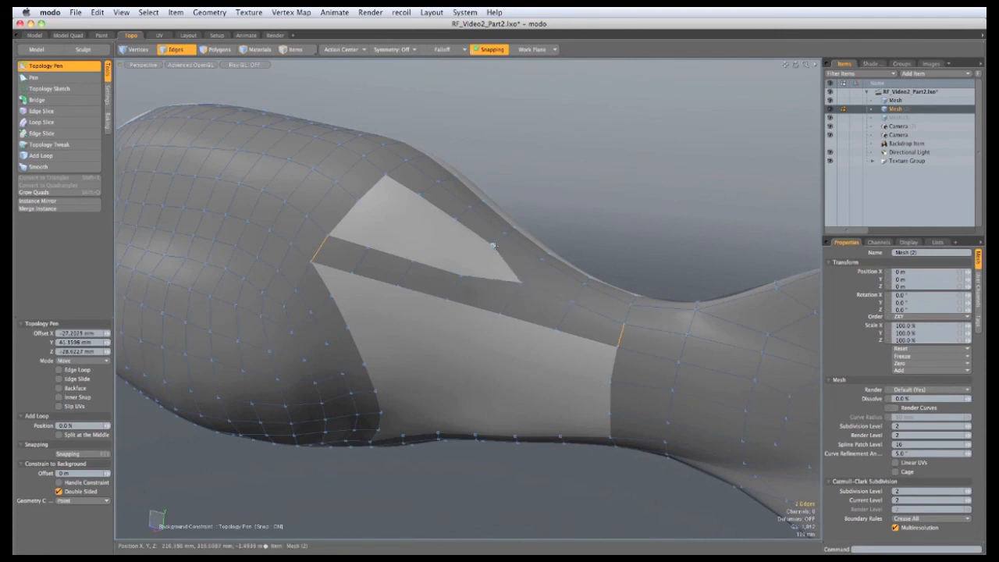
left_click_drag(492, 246, 490, 270)
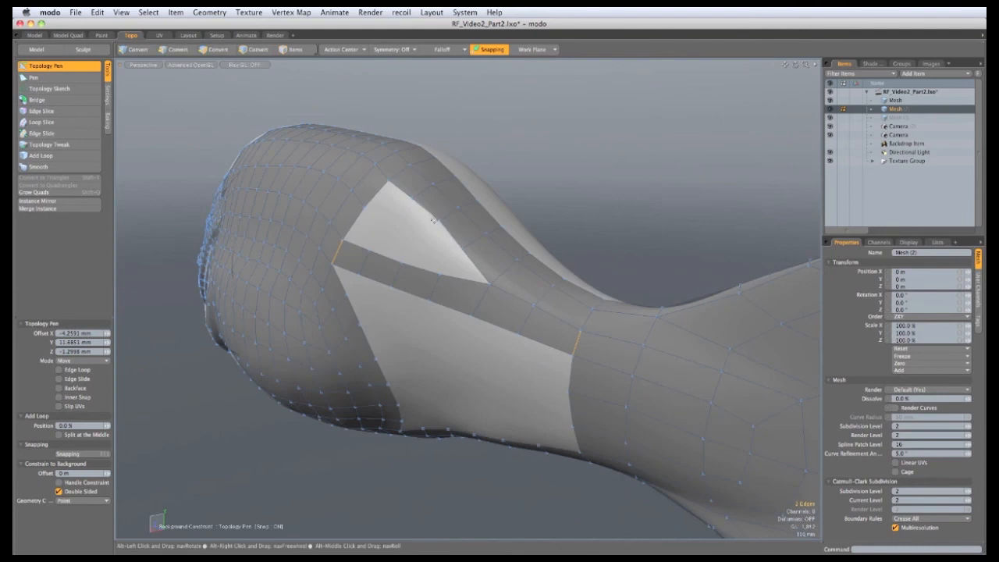
left_click_drag(436, 218, 409, 203)
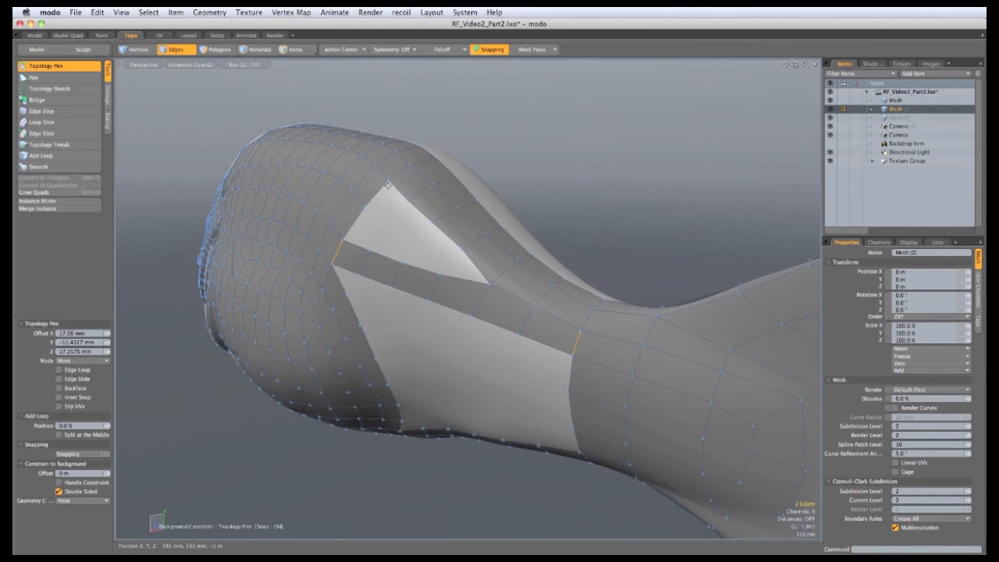
left_click_drag(388, 185, 445, 257, "shift")
scroll(441, 252, "up", 3)
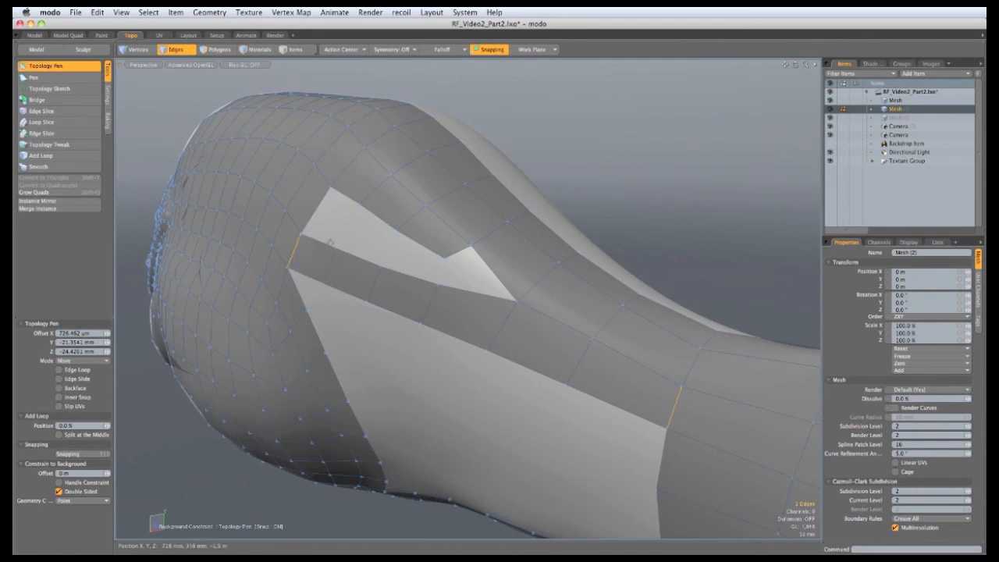
right_click_drag(327, 244, 342, 221, "shift")
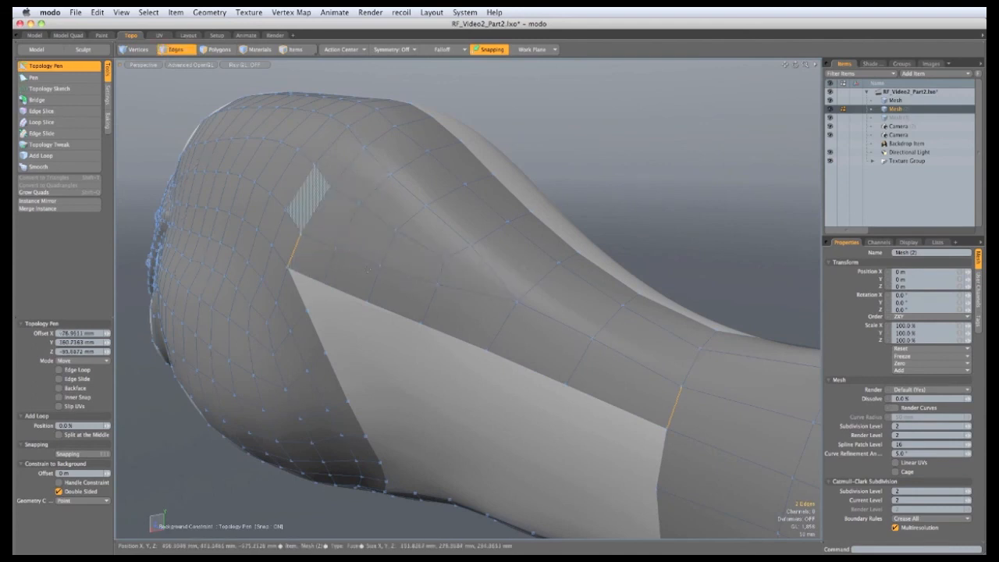
key("q")
key("q")
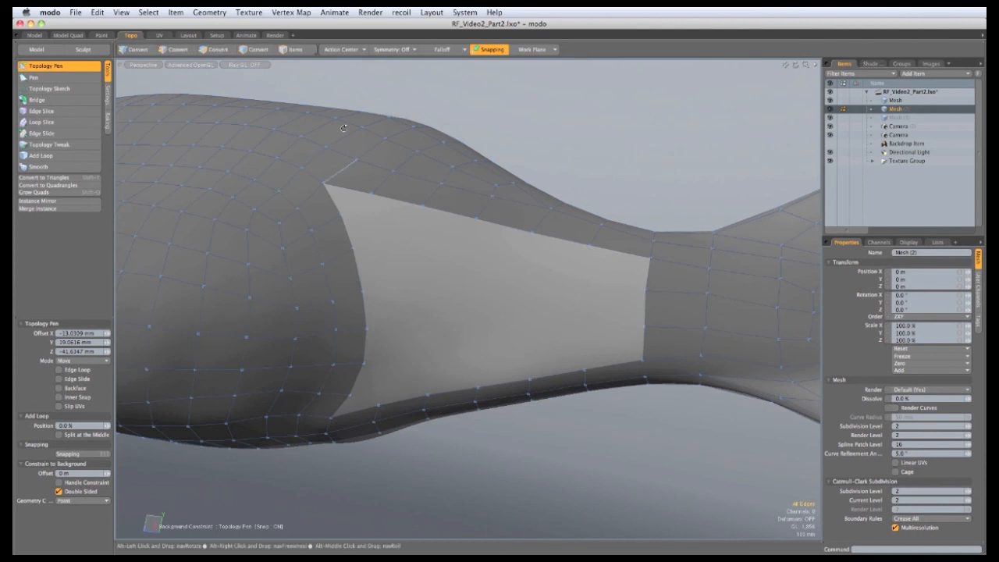
Snap the uncovered patch's corner and border vertices to close the remaining slivers
left_click_drag(347, 226, 345, 305, "alt")
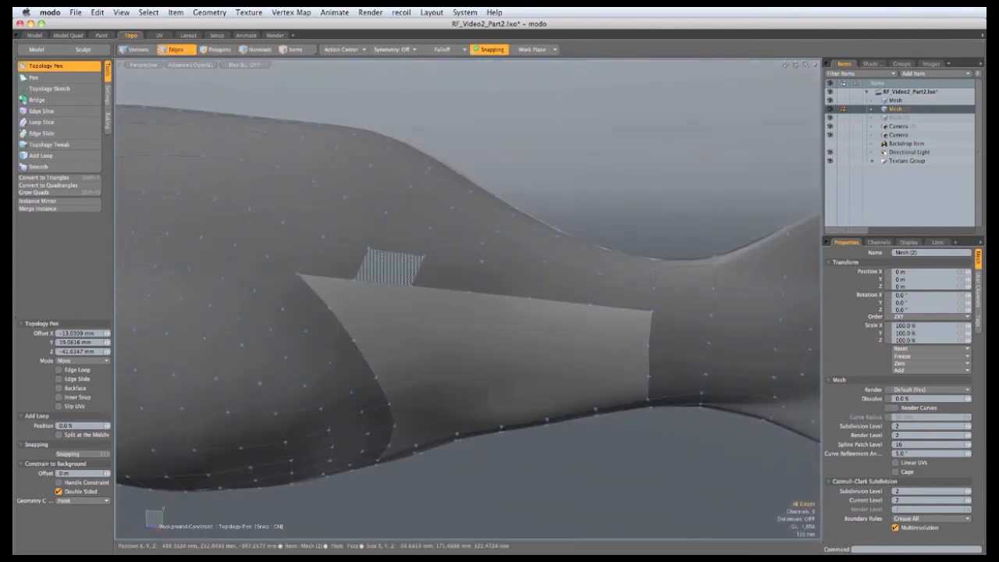
left_click_drag(404, 428, 393, 375, "alt")
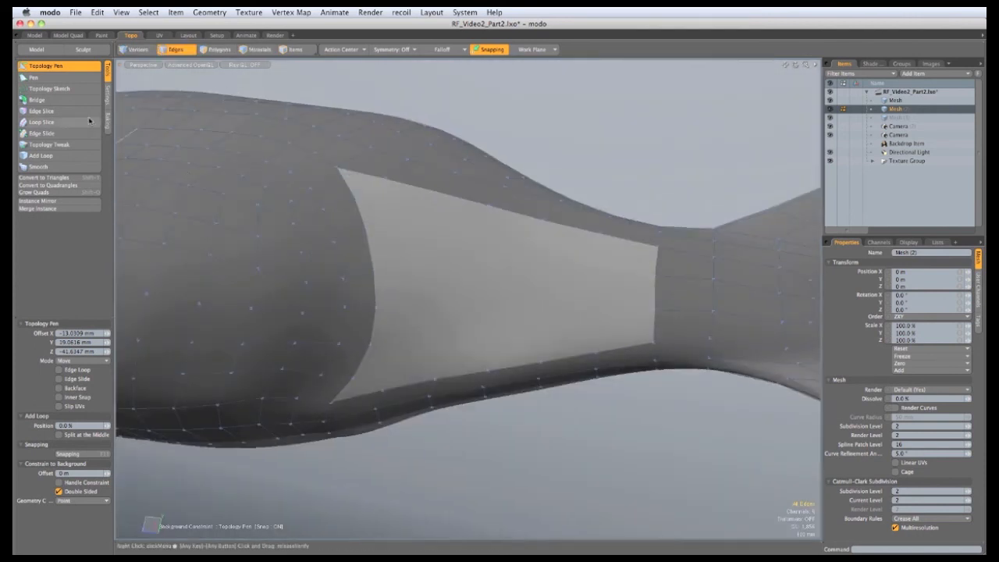
mouse_move(374, 186)
left_mouse_down()
mouse_move(385, 178)
mouse_move(369, 186)
left_mouse_up()
left_click_drag(365, 228, 374, 228)
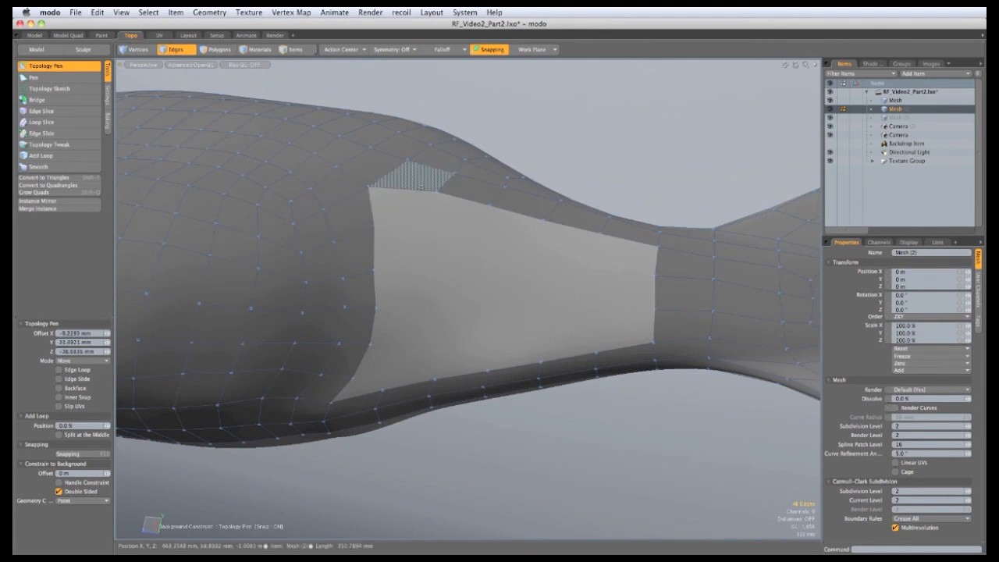
left_click_drag(436, 192, 429, 196)
left_click_drag(314, 426, 321, 343, "alt")
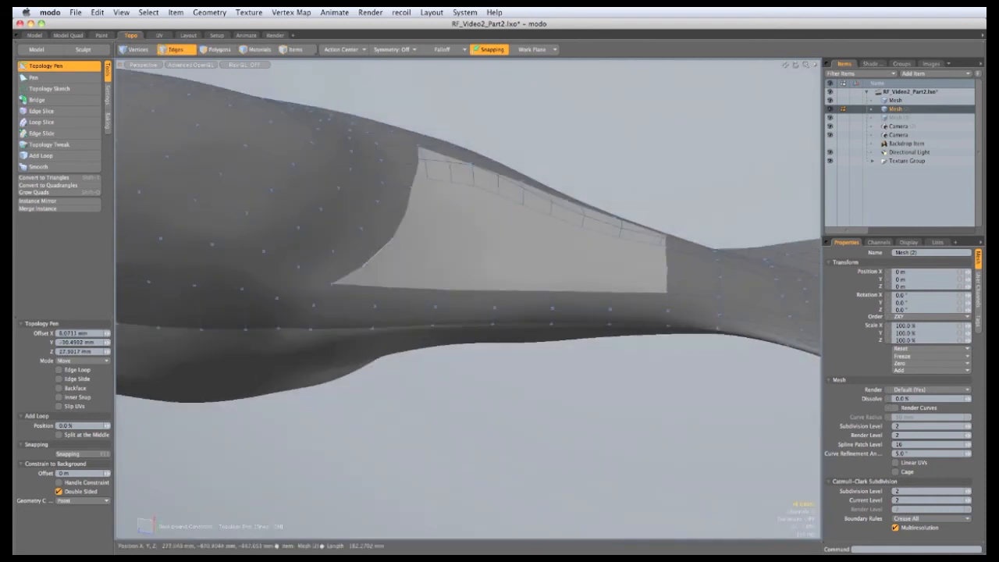
mouse_move(388, 286)
left_mouse_down()
mouse_move(364, 262)
mouse_move(387, 274)
left_mouse_up()
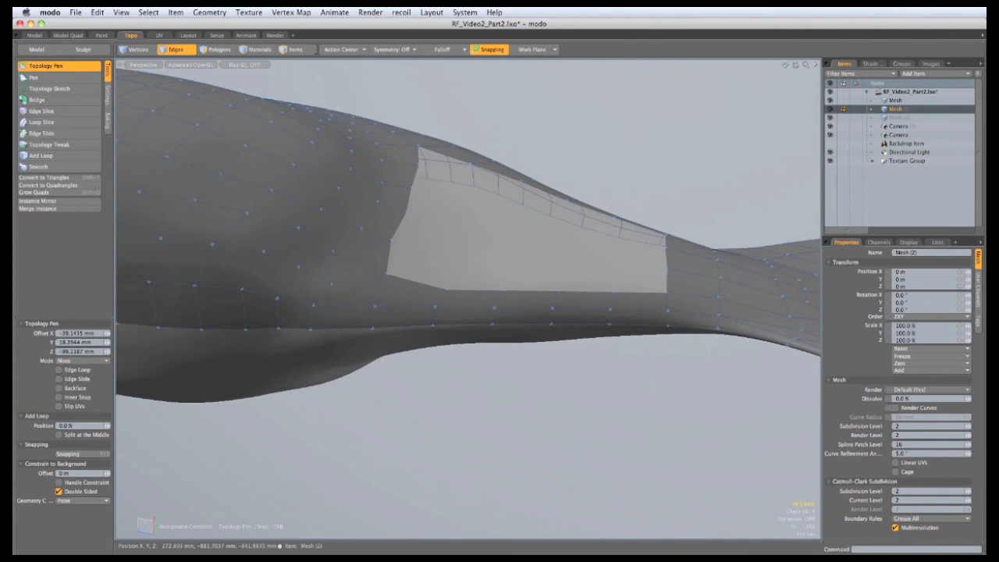
left_click_drag(346, 215, 313, 286, "alt")
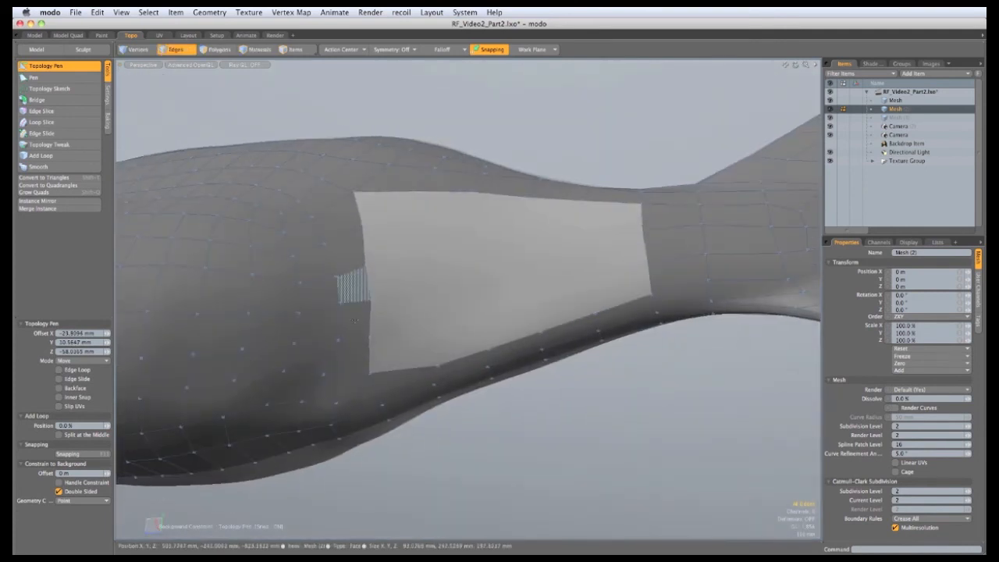
left_click_drag(574, 283, 562, 376, "alt")
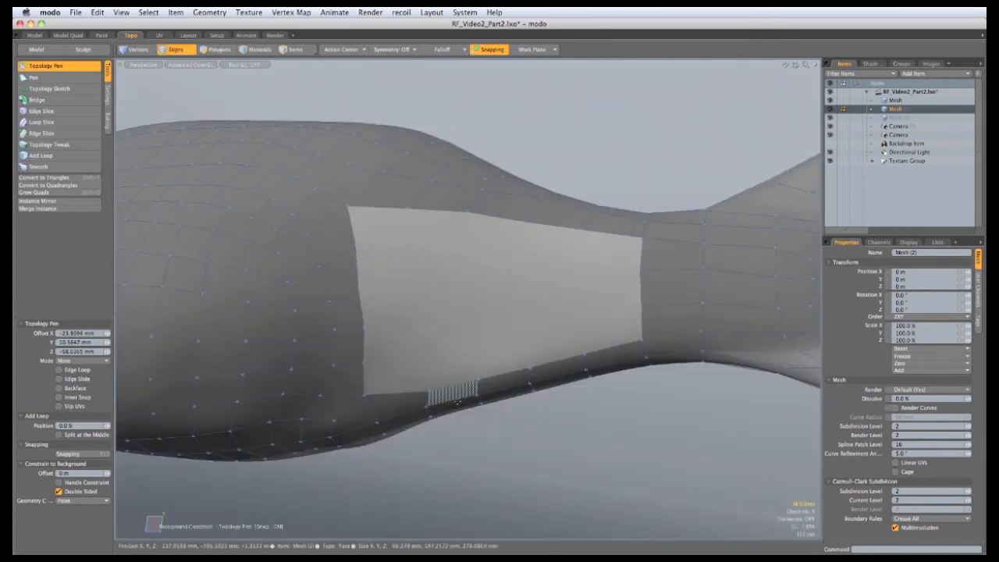
left_click_drag(518, 256, 495, 275, "alt")
left_click_drag(453, 230, 437, 253, "alt")
left_click_drag(317, 230, 632, 294)
Add quads along the hole's top edge and reshape its upper border vertices
left_click_drag(351, 370, 314, 377, "alt")
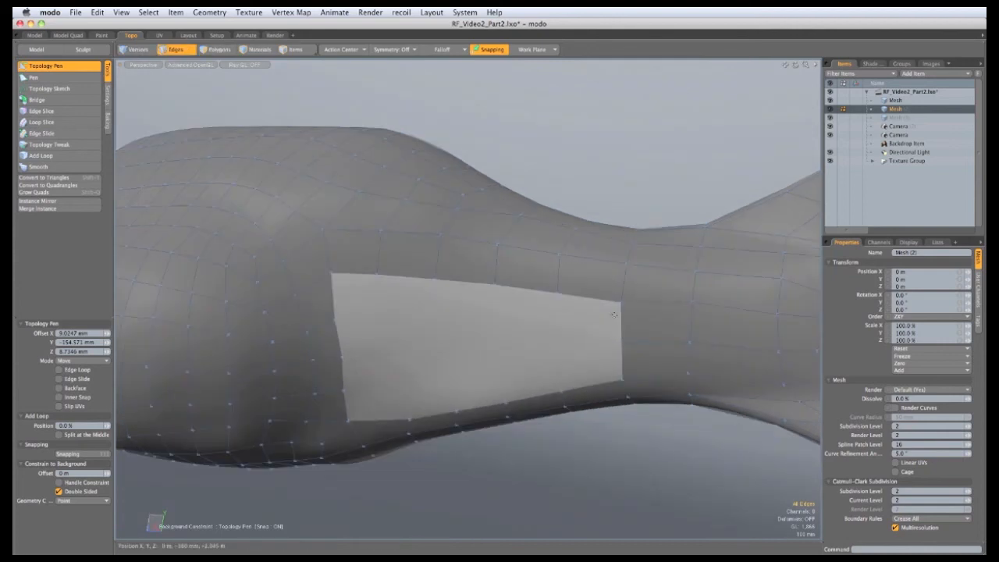
left_click(586, 318, "shift")
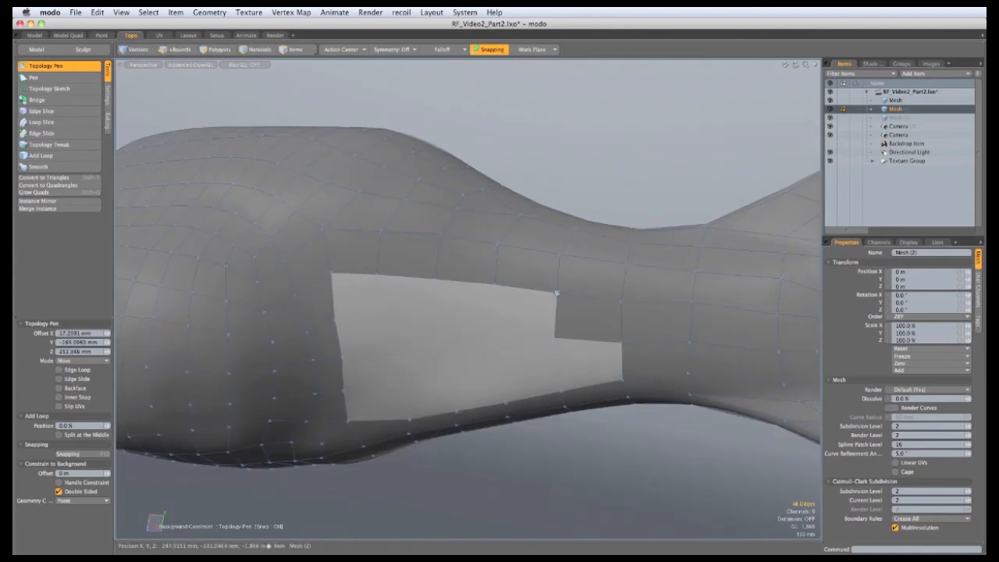
left_click(556, 294, "shift")
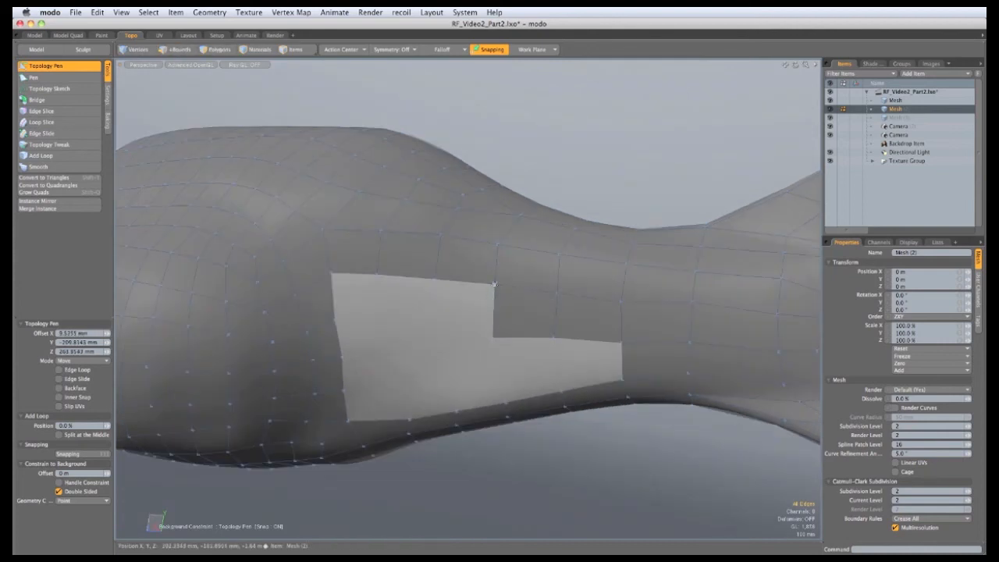
left_click(494, 284, "shift")
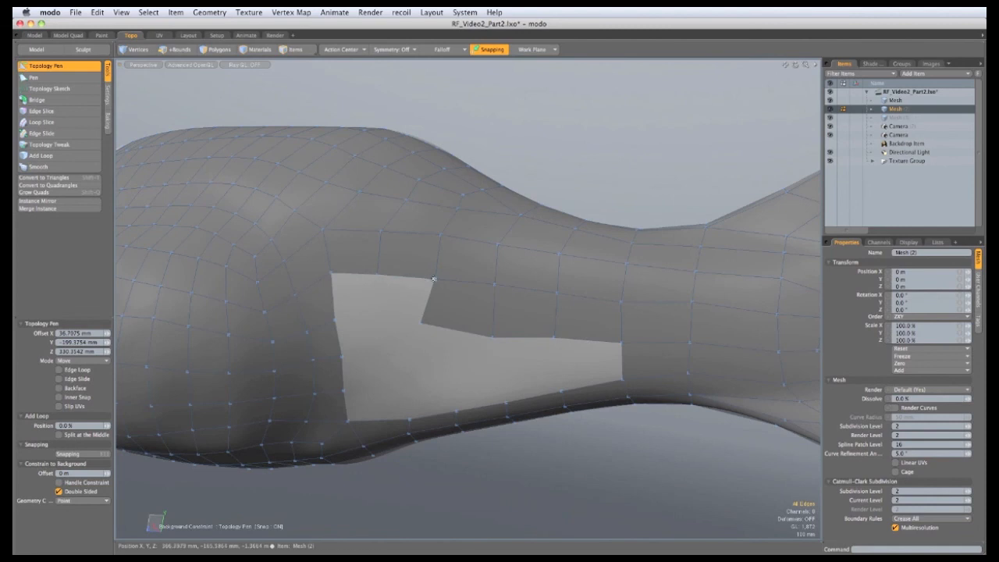
left_click_drag(434, 278, 368, 318, "shift")
left_click_drag(332, 272, 379, 296, "shift")
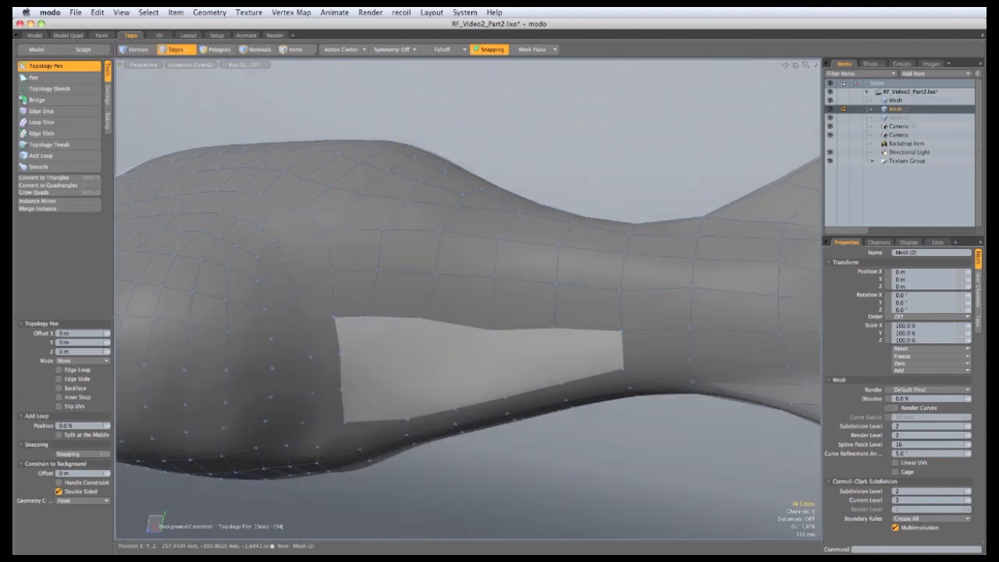
left_click_drag(494, 329, 490, 332)
left_click_drag(553, 327, 501, 339)
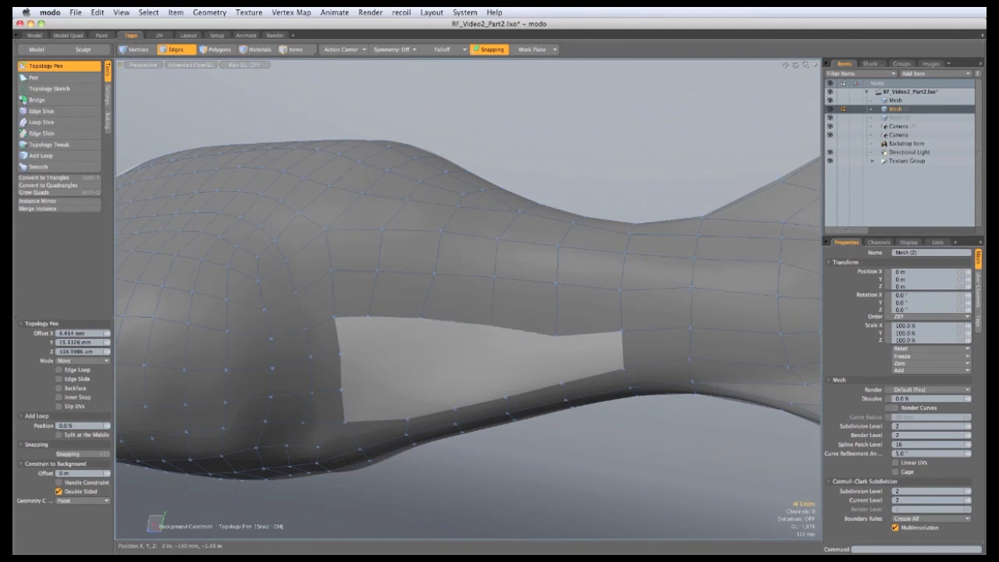
left_click_drag(344, 422, 398, 384)
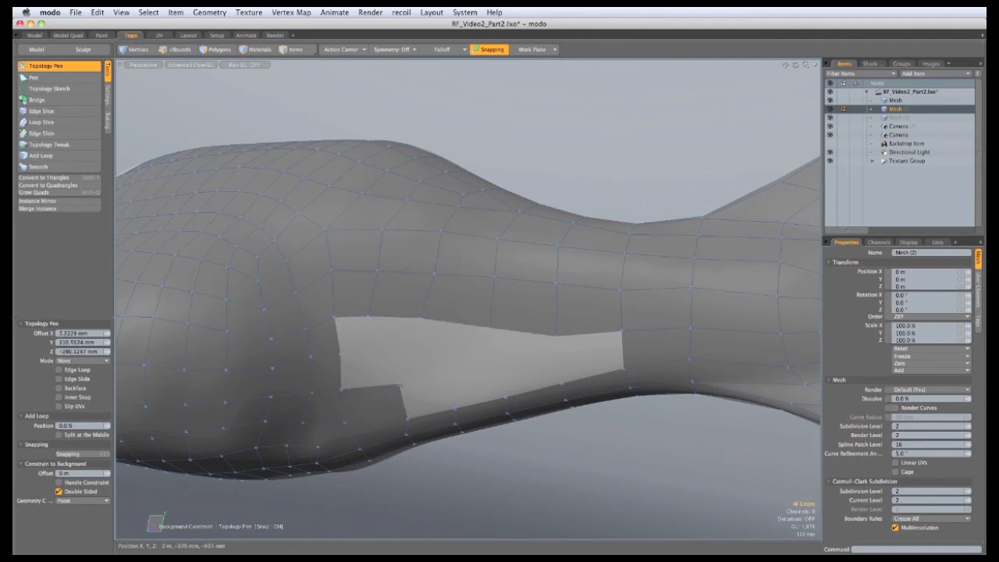
mouse_move(406, 419)
left_mouse_down("shift")
mouse_move(449, 377)
mouse_move(530, 383)
mouse_move(560, 359)
left_mouse_up("shift")
Undo the bad lower quads, then nudge border vertices and add quads until the hole closes
key("super+z")
key("super+z")
key("super+z")
key("super+z")
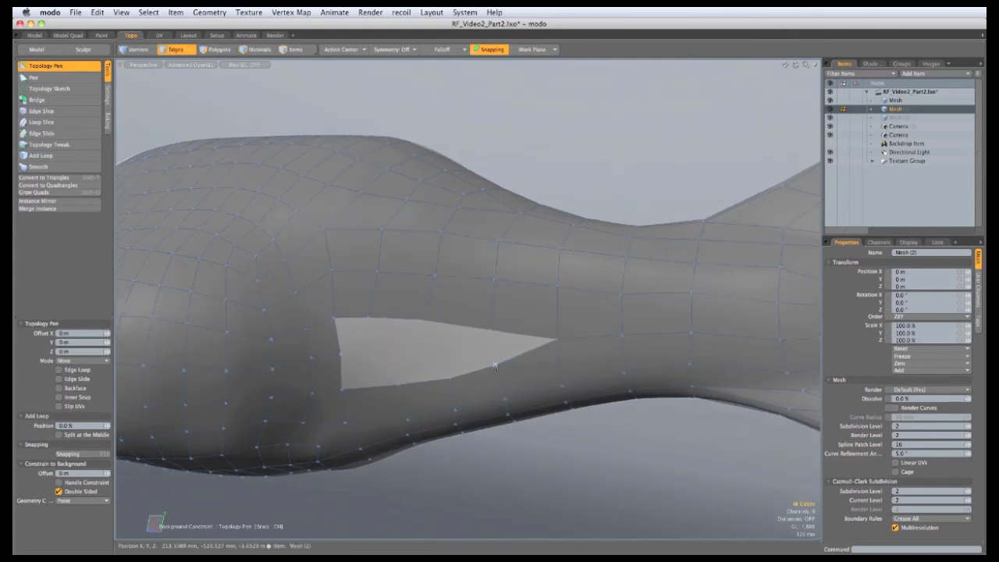
left_click_drag(494, 364, 495, 367)
left_click_drag(491, 330, 492, 327)
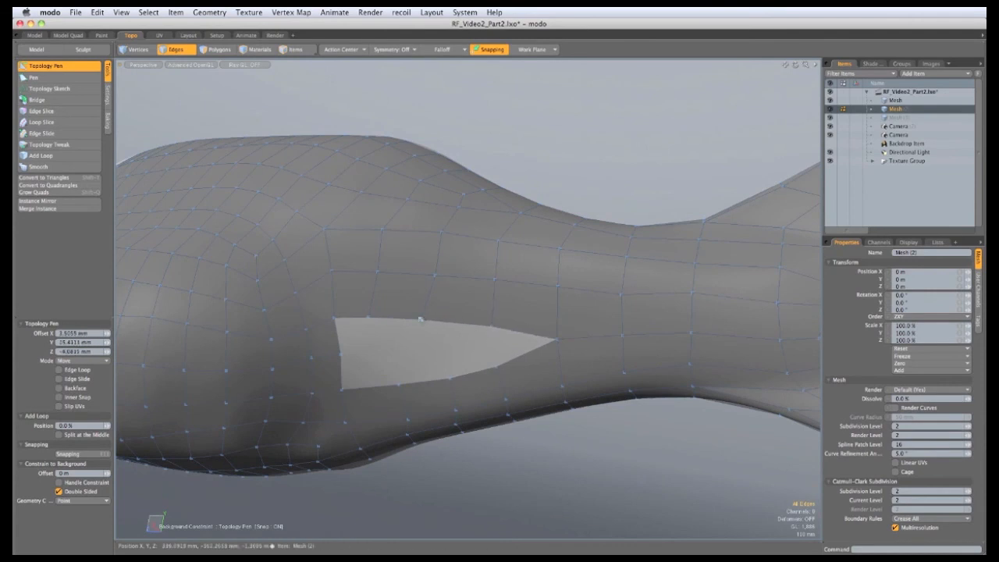
left_click_drag(421, 318, 431, 318)
left_click_drag(335, 318, 477, 350, "shift")
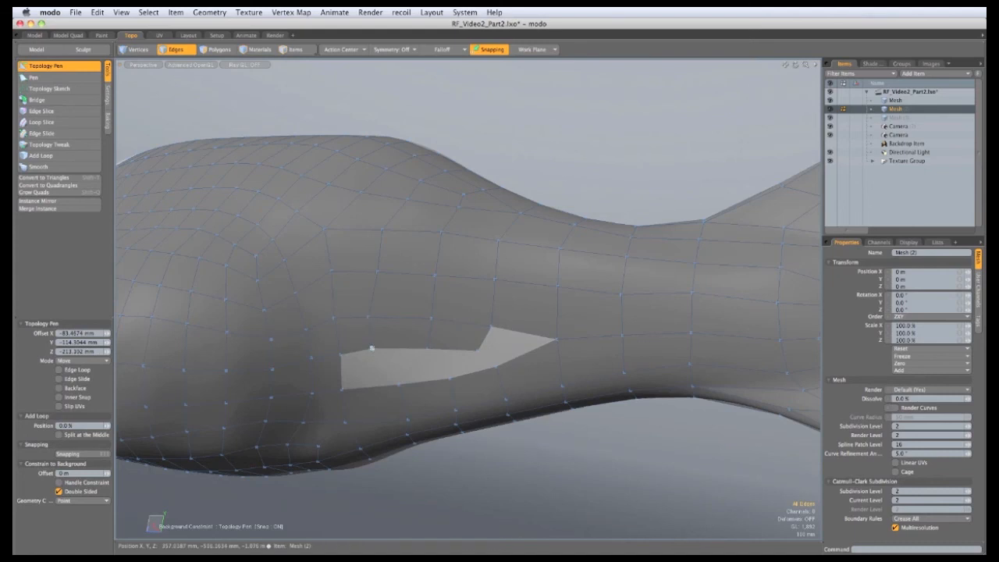
left_click_drag(372, 347, 370, 351)
right_click_drag(481, 370, 476, 350, "shift")
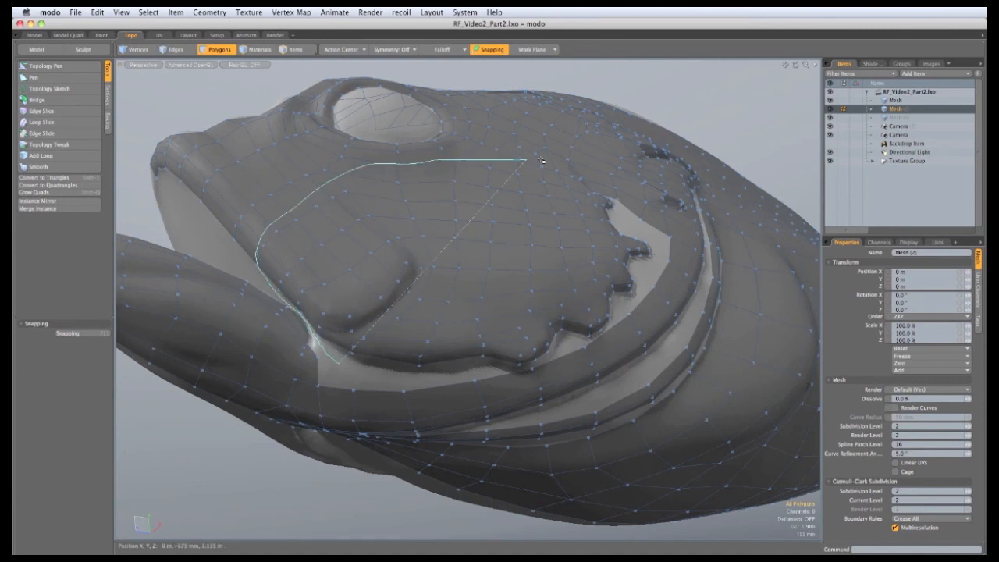
Lasso-select the dense gill cover polygons and delete them
mouse_move(621, 192)
right_mouse_down()
mouse_move(659, 258)
mouse_move(649, 297)
mouse_move(612, 326)
mouse_move(494, 374)
right_mouse_up()
right_click_drag(421, 374, 419, 374)
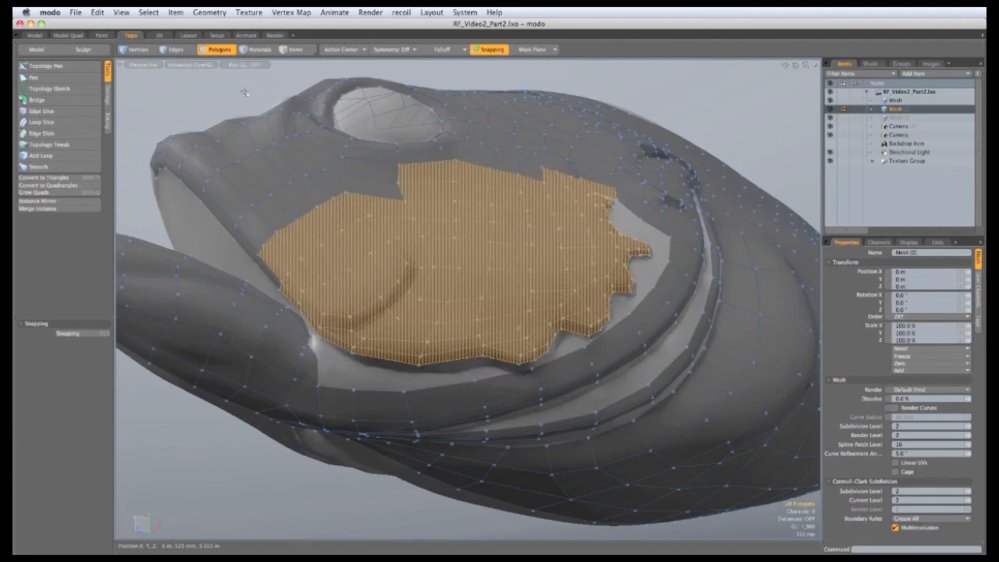
key("Delete")
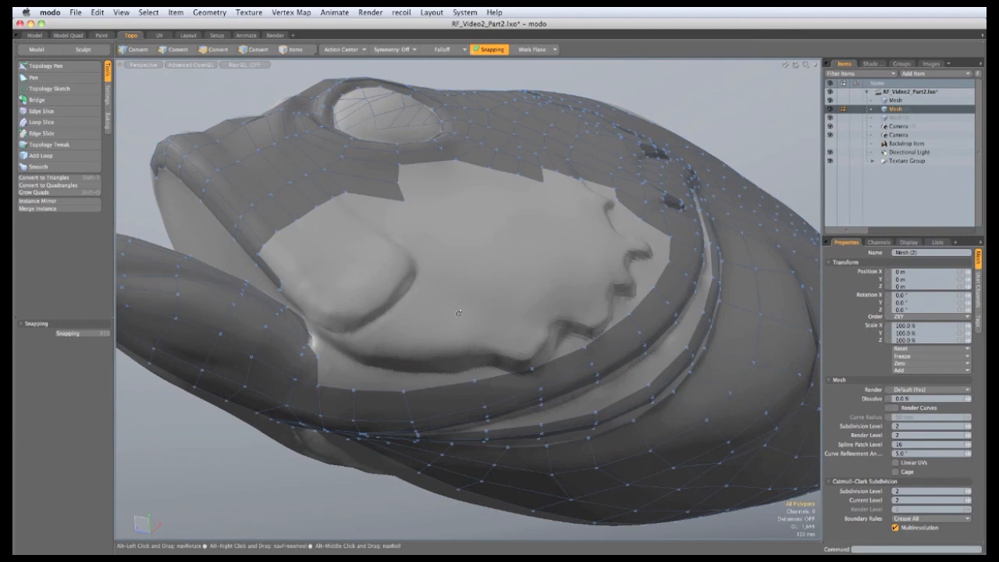
left_click_drag(458, 313, 402, 297, "alt")
Rebuild the gill cover with new Topology Pen quads stepping along the bump's edge
left_click(47, 65)
scroll(302, 390, "up", 5)
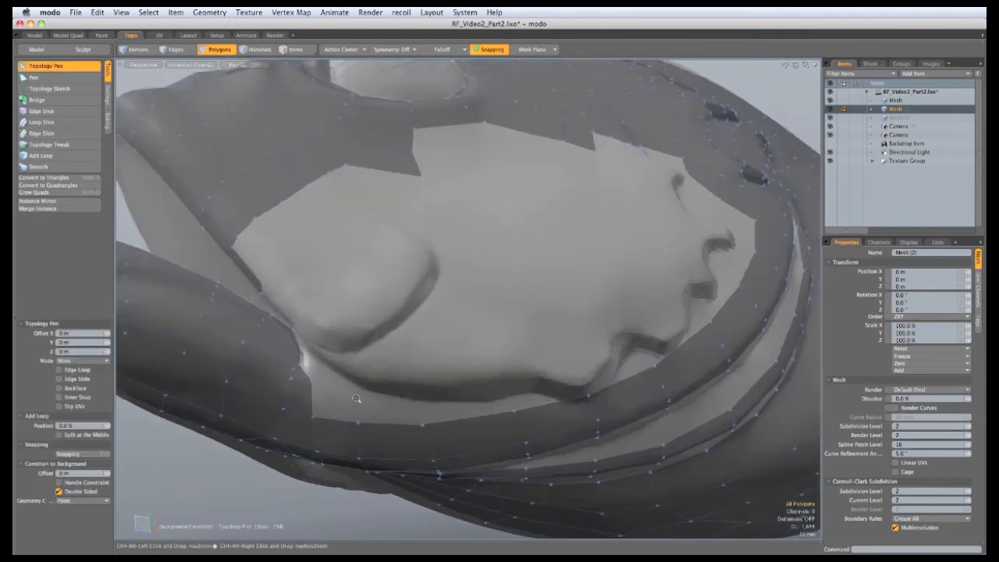
scroll(295, 344, "up", 3)
left_click_drag(295, 363, 286, 335)
scroll(304, 298, "down", 6)
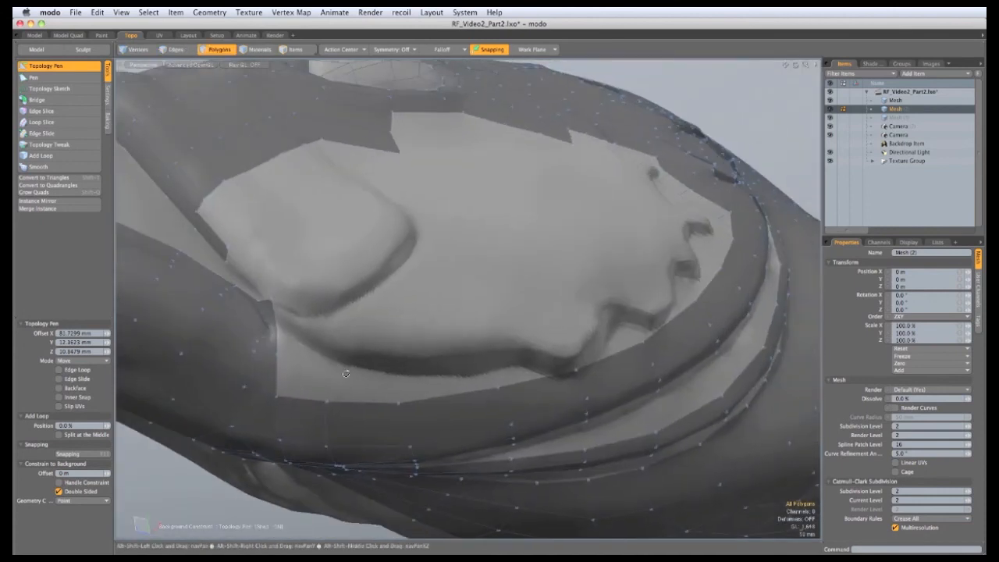
left_click_drag(278, 399, 479, 359)
left_click_drag(479, 359, 559, 275, "alt")
left_click_drag(597, 301, 523, 303, "shift")
left_click_drag(548, 346, 407, 370, "shift")
Hide the background sculpt in the Items list to see the retopology head alone
left_click_drag(375, 320, 437, 383, "alt")
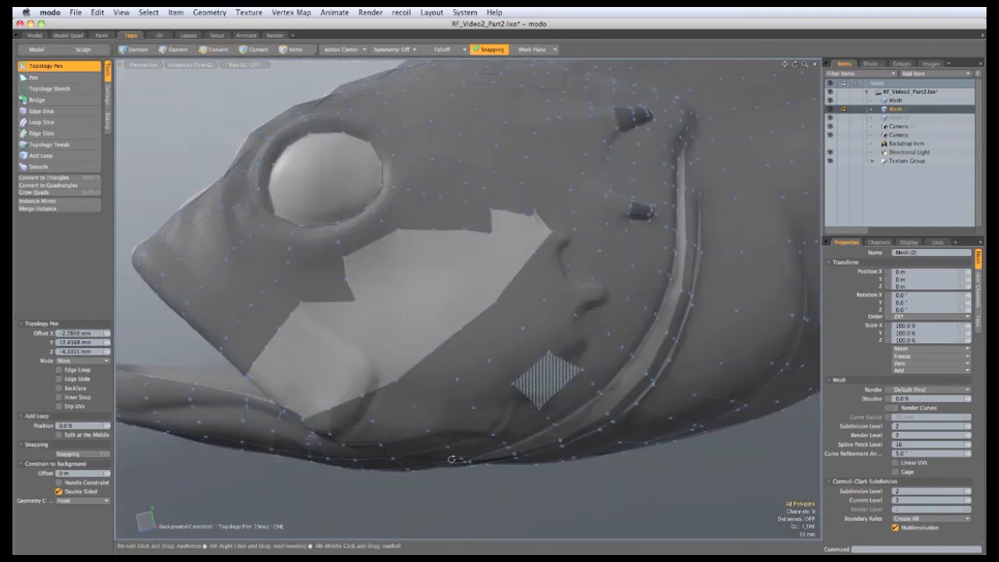
left_click_drag(451, 458, 500, 383, "alt")
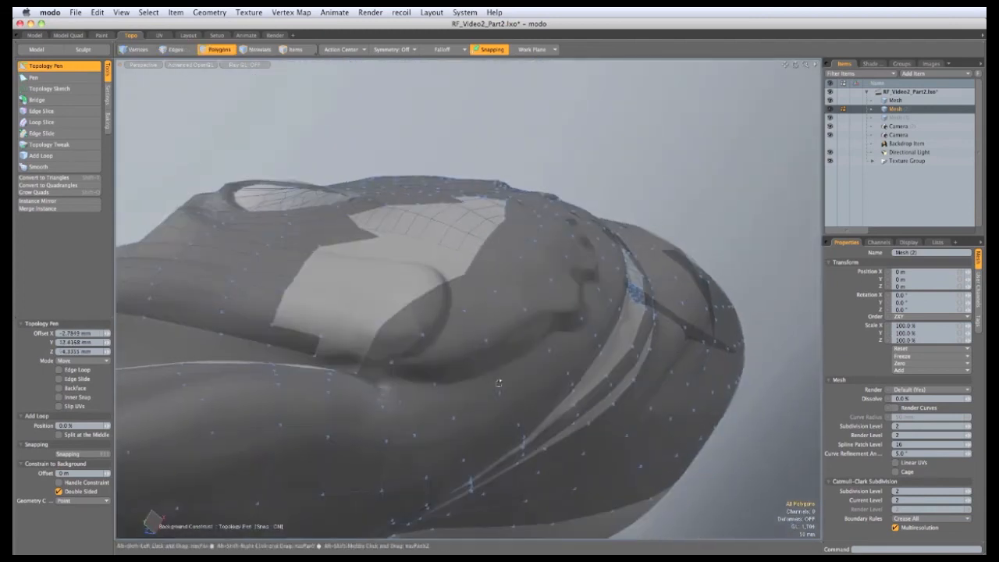
left_click(830, 100)
mouse_move(541, 407)
left_mouse_down("alt")
mouse_move(502, 357)
mouse_move(612, 341)
mouse_move(515, 242)
left_mouse_up("alt")
Switch to the Model layout and orbit around the red-shaded head mesh
left_click(34, 35)
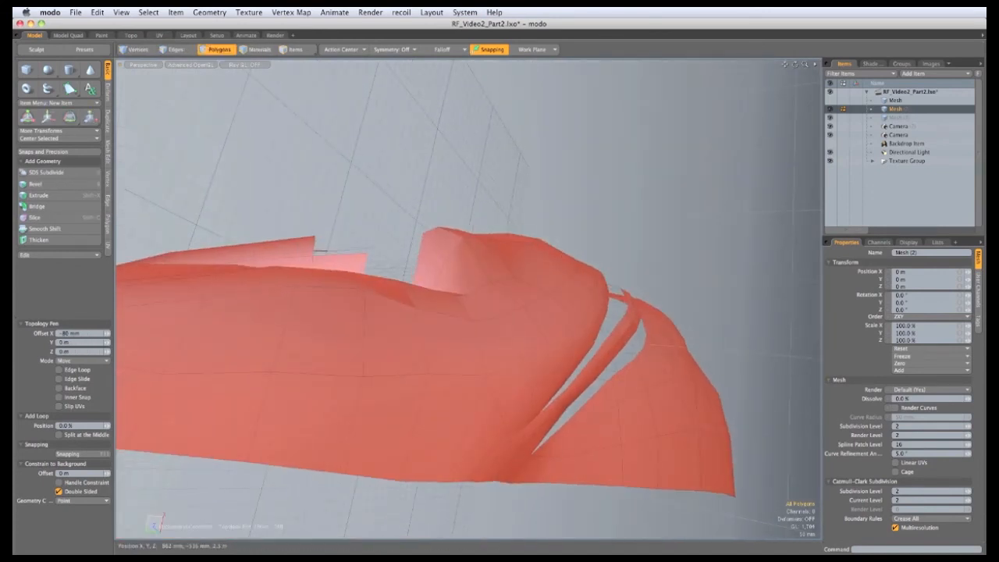
left_click_drag(492, 254, 499, 273, "alt")
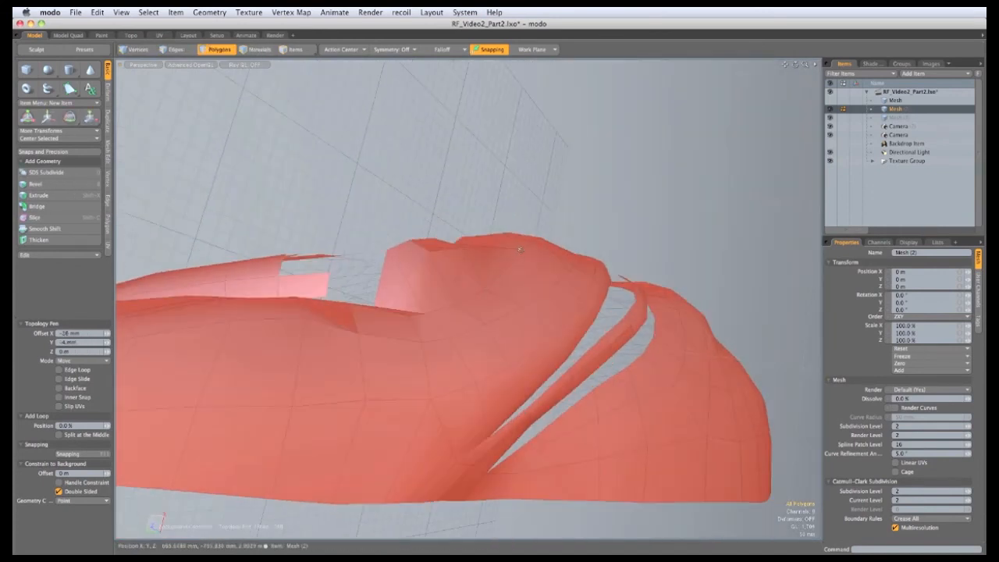
left_click_drag(437, 295, 420, 348, "alt")
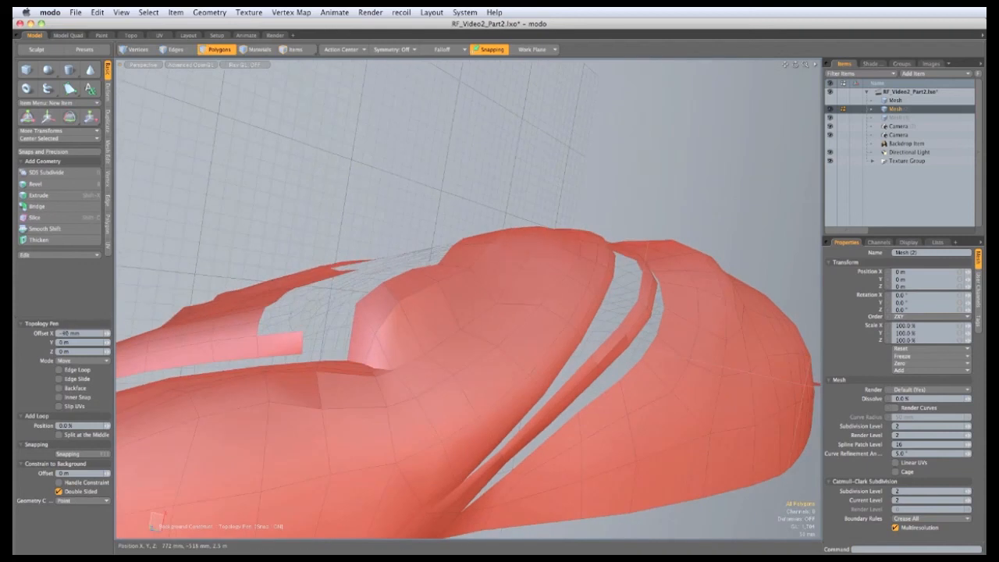
left_click_drag(505, 276, 499, 406, "alt")
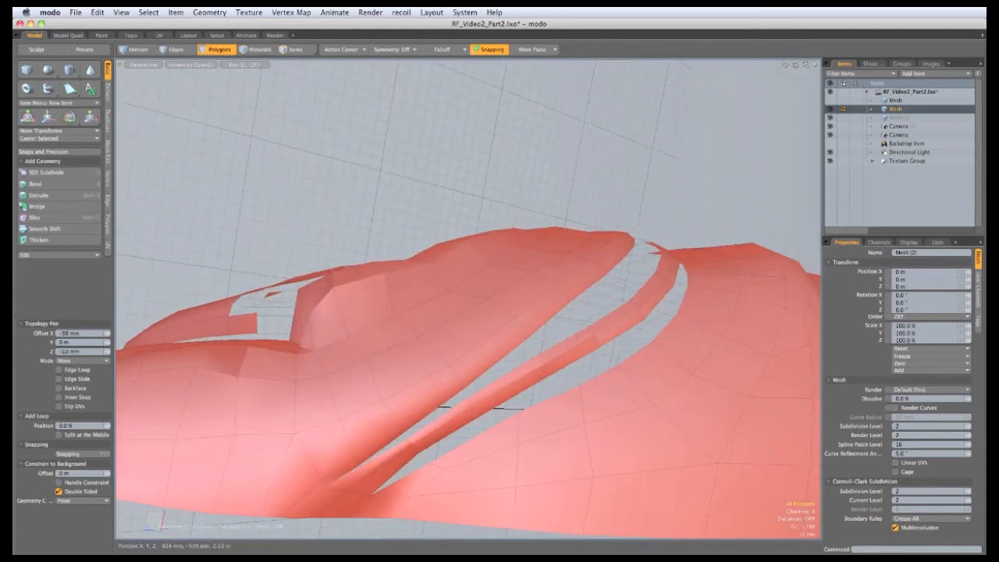
left_click_drag(472, 407, 419, 276, "alt")
In Polygons mode, nudge rim and inner vertices along the head's raised step
key("3")
left_click_drag(442, 234, 444, 234)
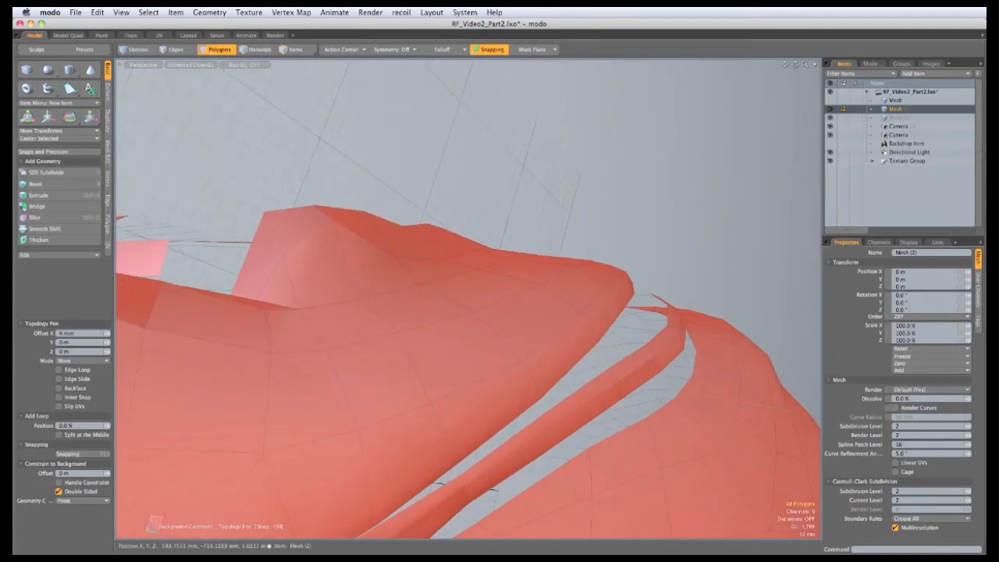
left_click_drag(370, 279, 443, 289, "alt")
mouse_move(387, 225)
left_mouse_down()
mouse_move(373, 219)
mouse_move(403, 221)
left_mouse_up()
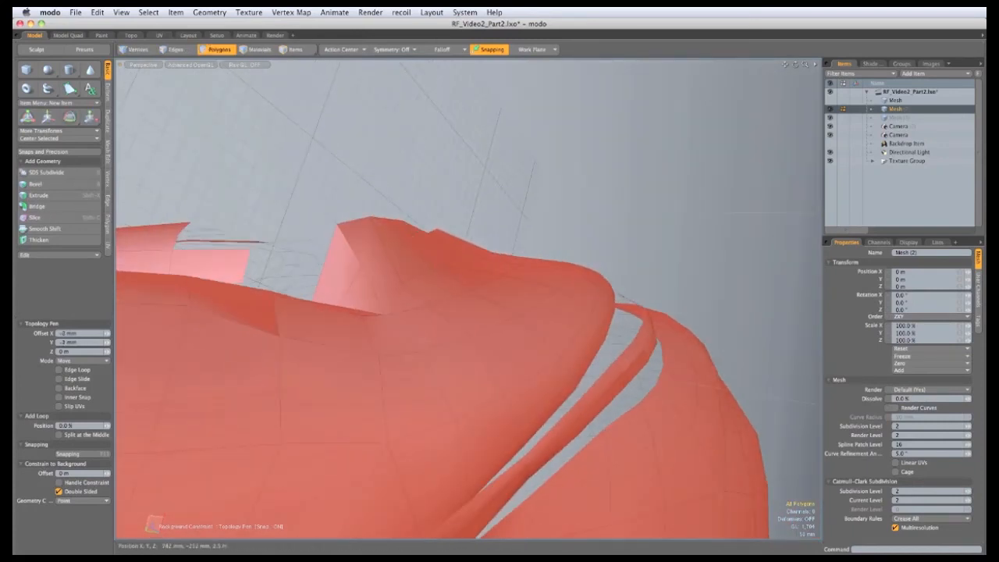
left_click_drag(437, 279, 468, 285, "alt")
left_click_drag(385, 229, 380, 231)
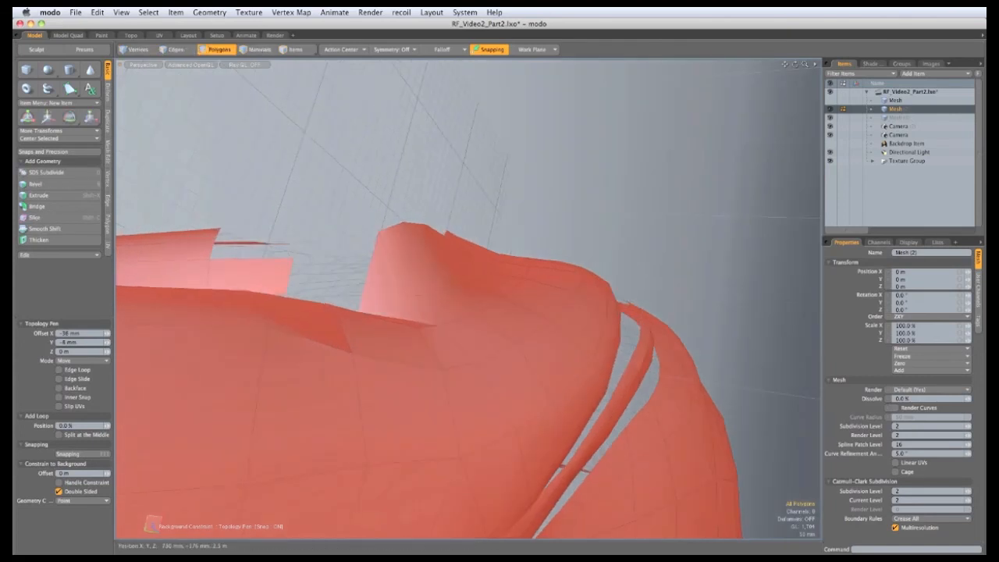
left_click_drag(447, 294, 445, 294)
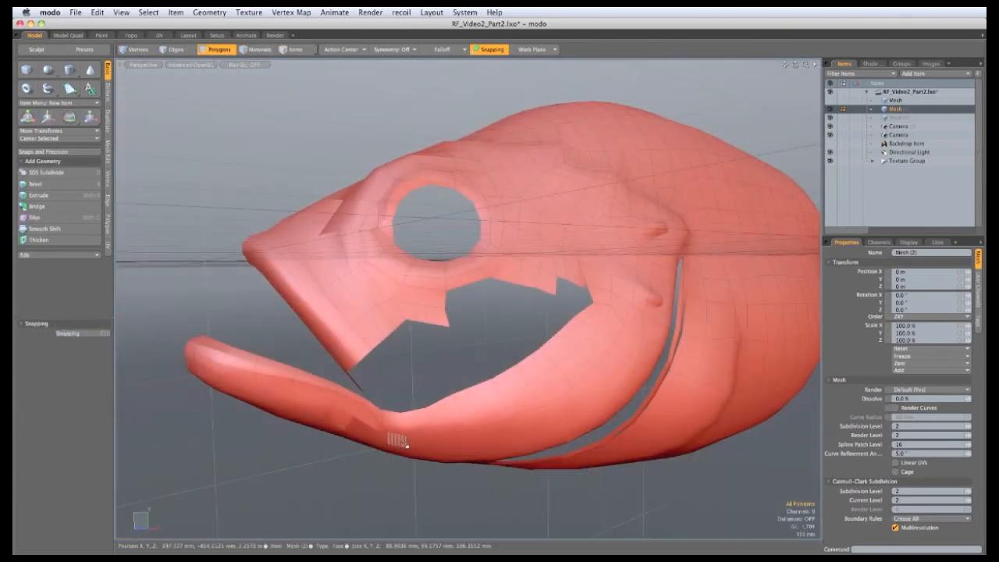
Toggle subdivision display with Tab and pull back to frame the red fish head to tail
key("Tab")
left_click_drag(399, 441, 501, 254, "alt")
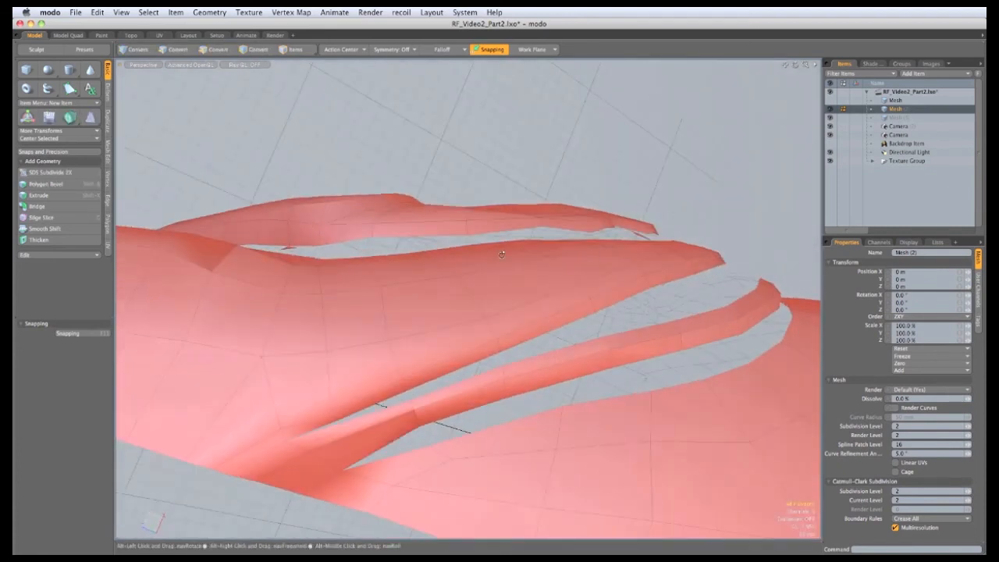
left_click_drag(396, 265, 400, 154, "alt")
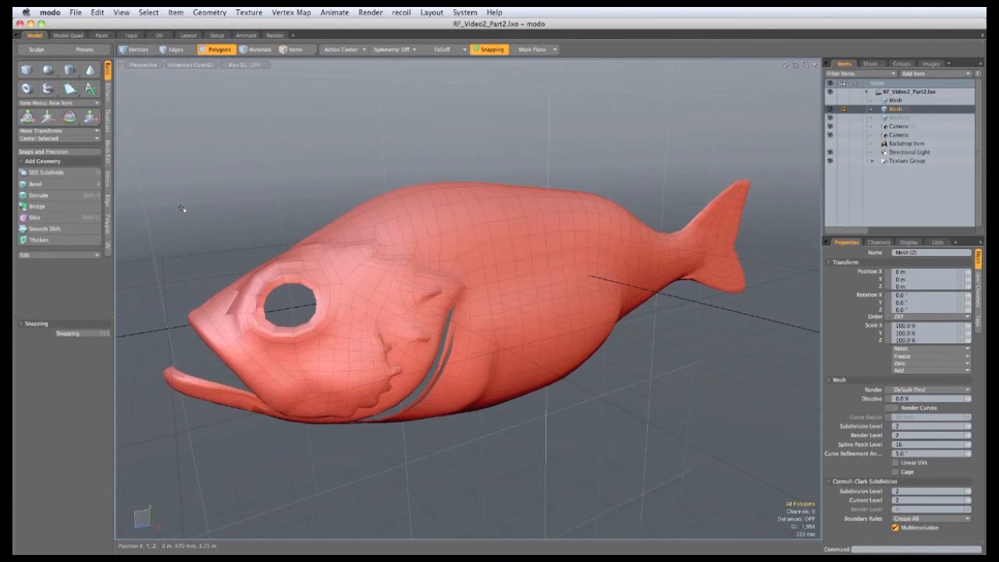